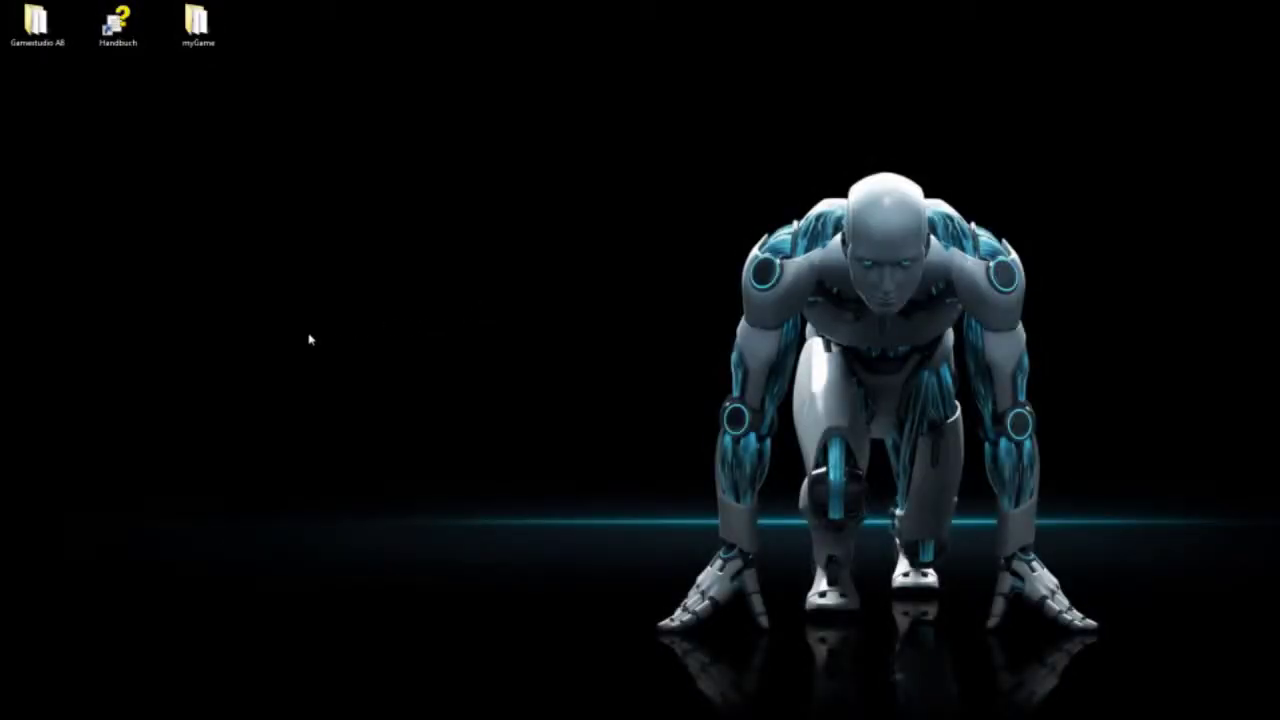
Open myGame.c from the desktop myGame folder in the script editor
double_click(197, 24)
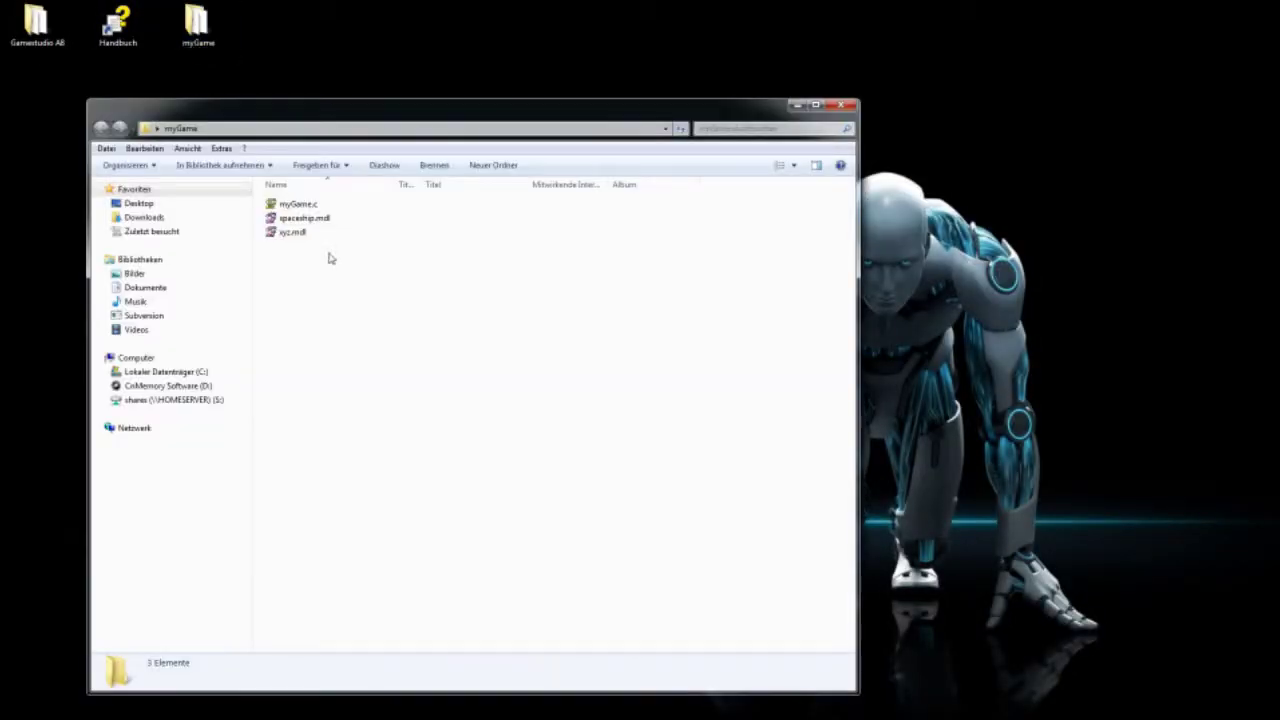
left_click(299, 206)
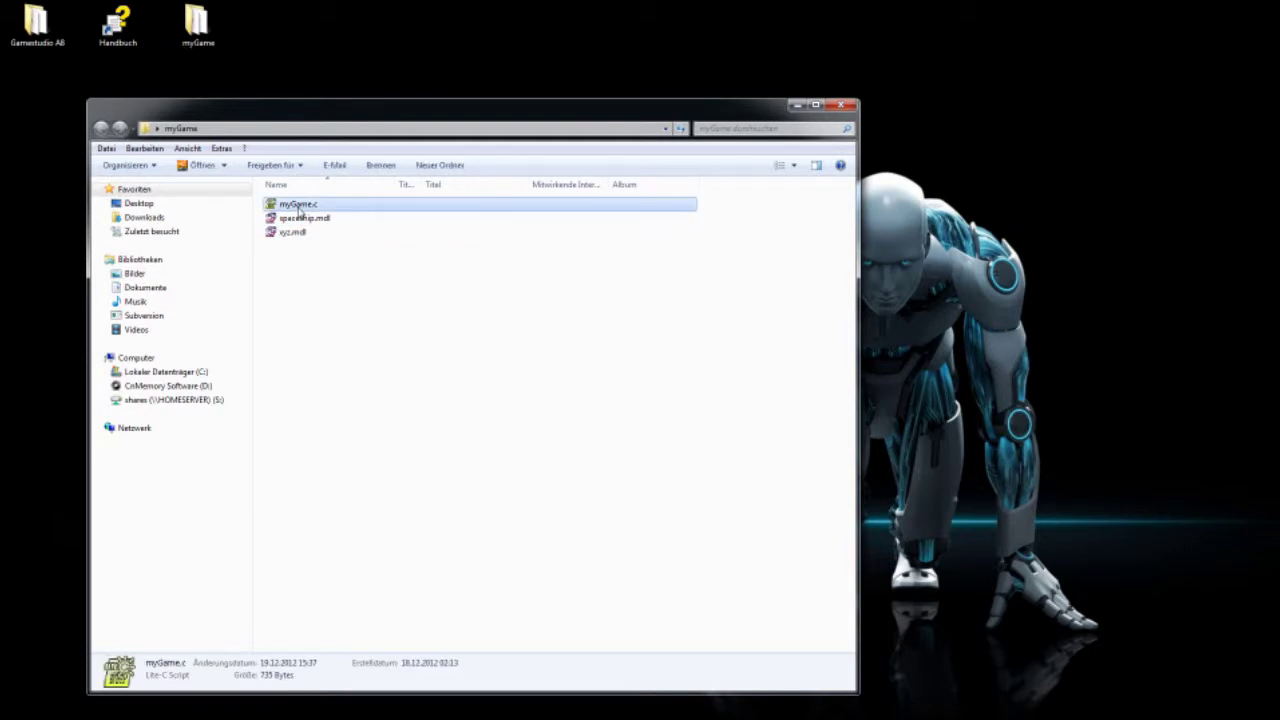
double_click(299, 210)
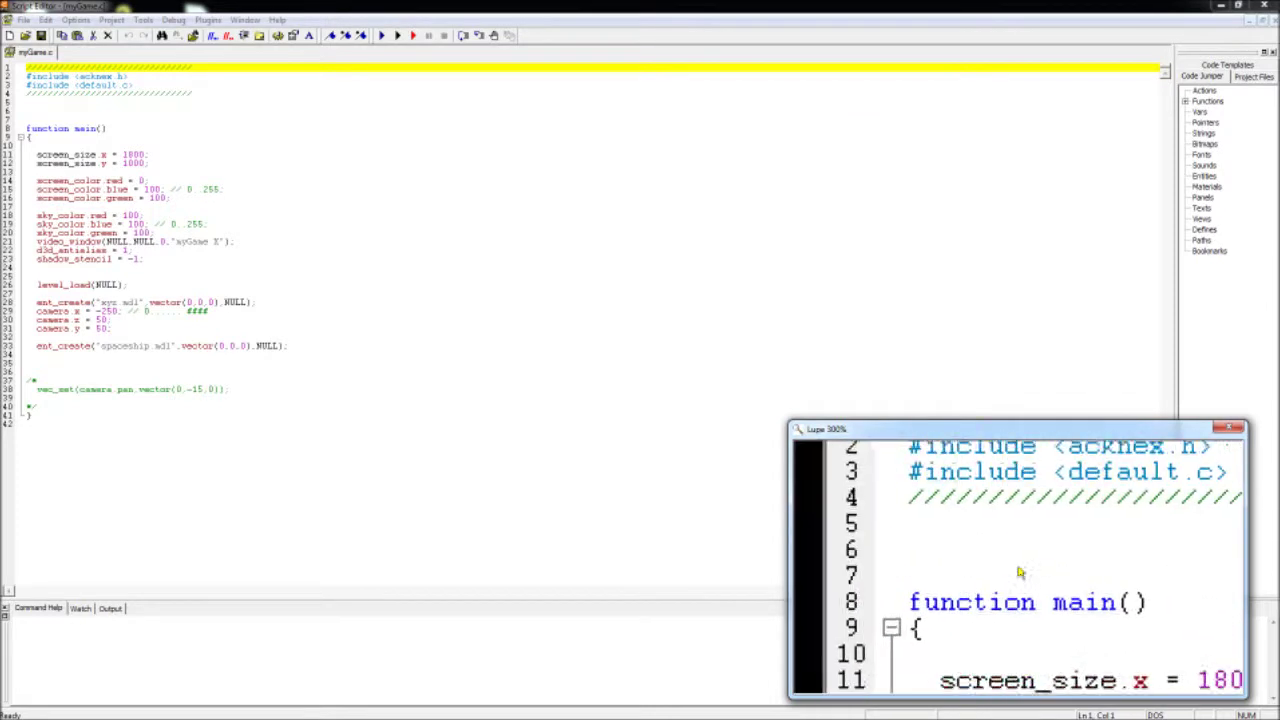
Declare ENTITY* spaceghip01; on line 6, fix its spacing, and copy the pointer name
left_click(60, 111)
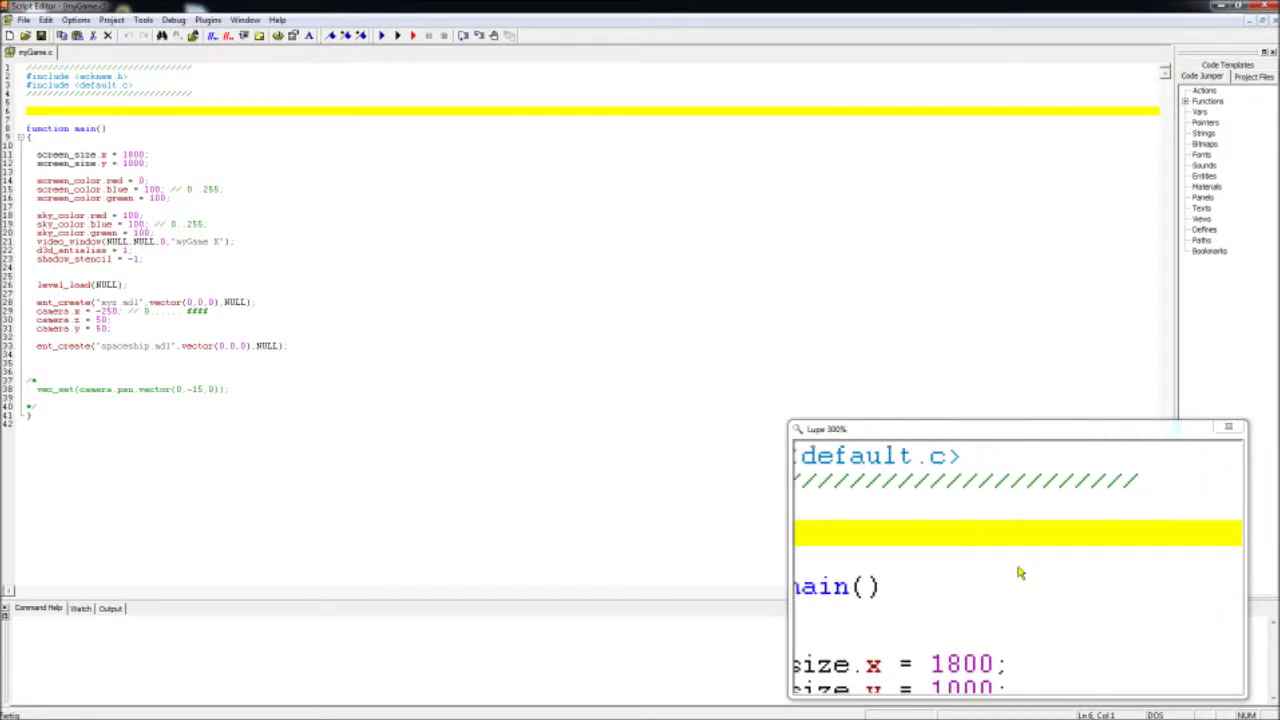
type("ENTITY* spaceghip01;")
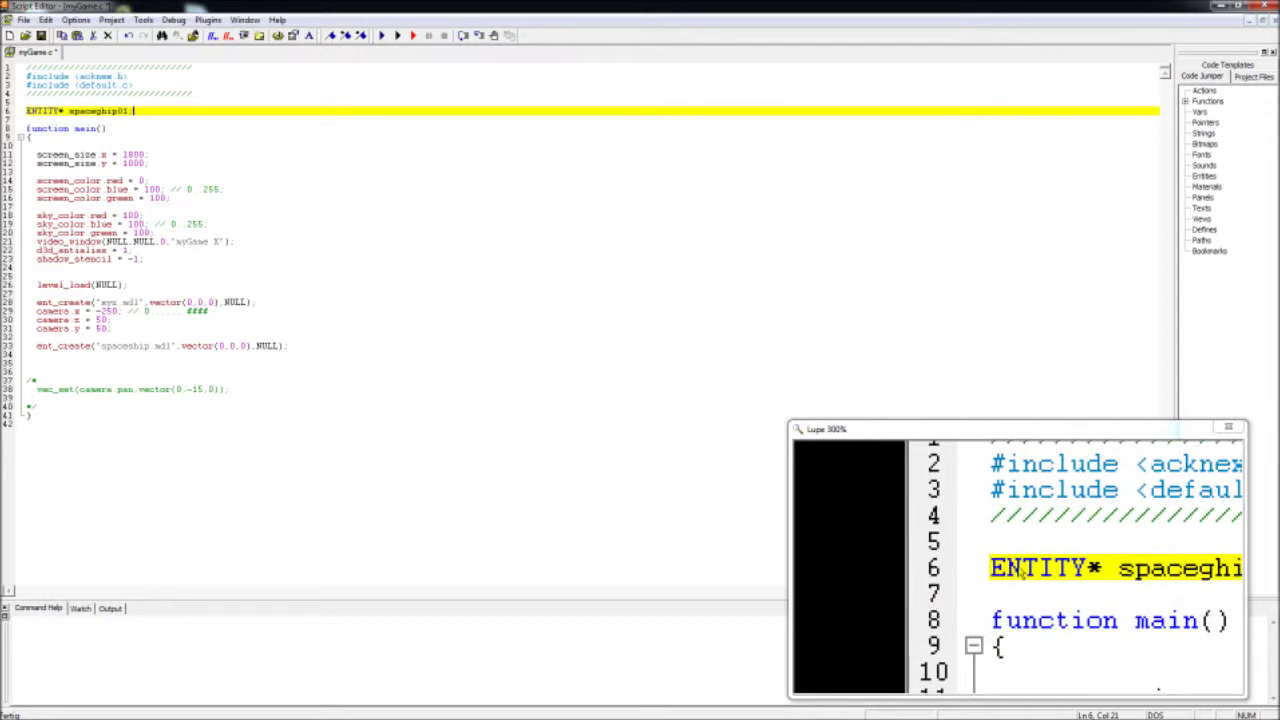
left_click_drag(65, 111, 150, 111)
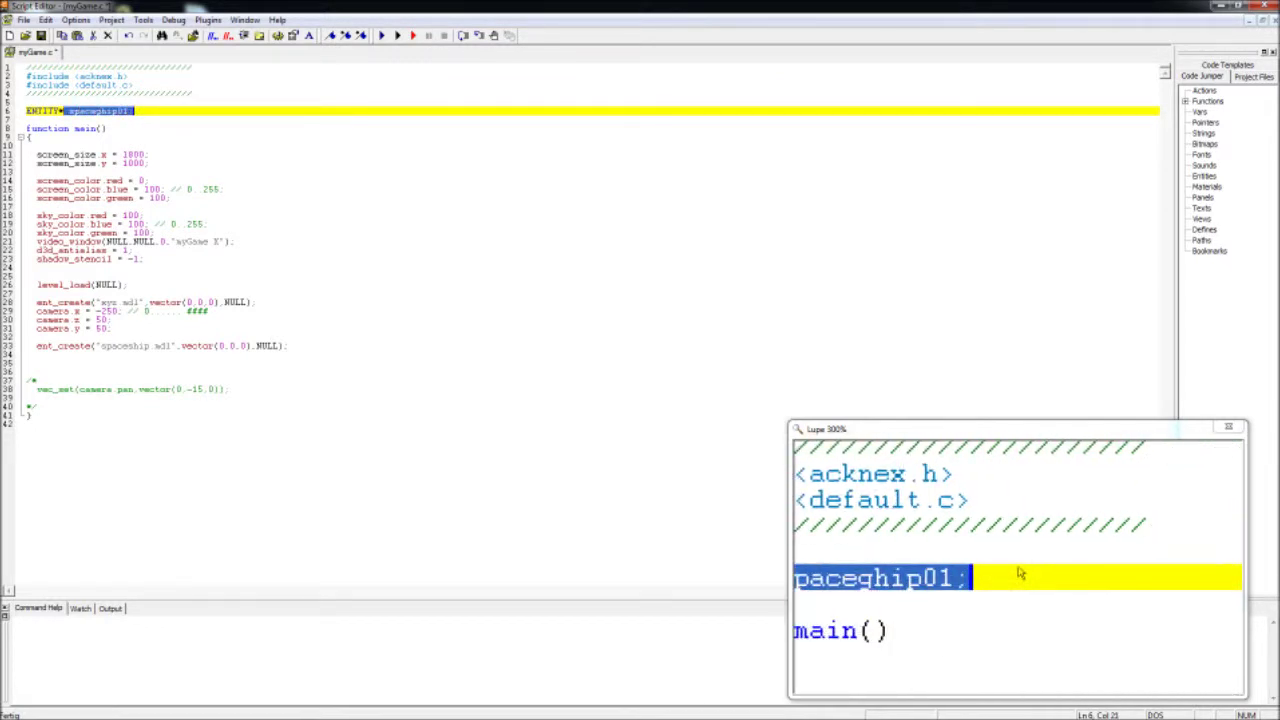
key("BackSpace")
left_click(31, 111)
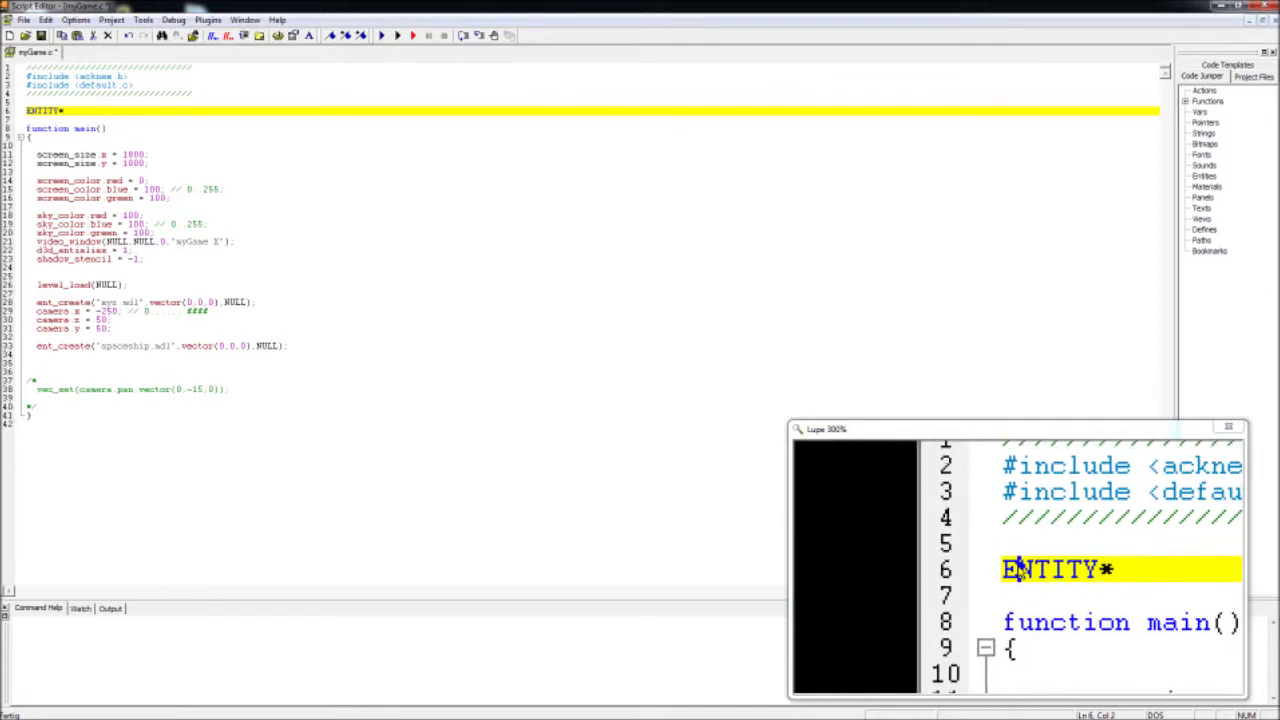
left_click(61, 111)
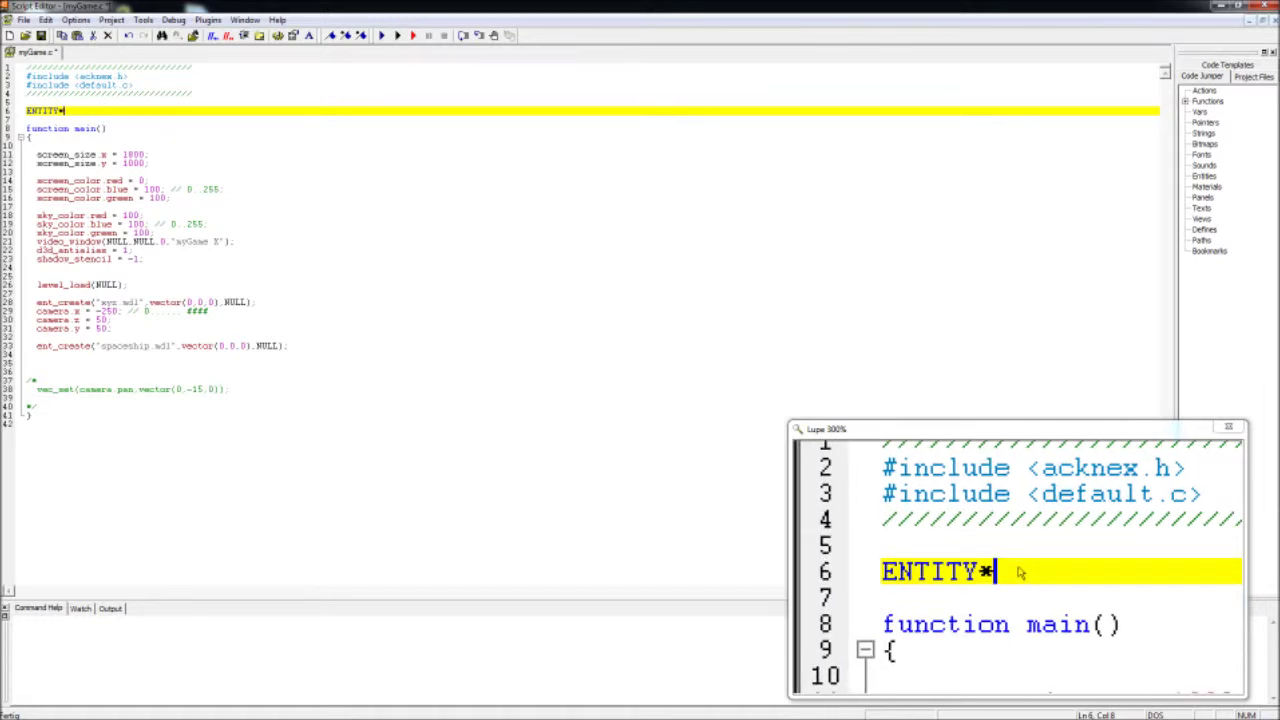
type("spaceship01;")
left_click(75, 111)
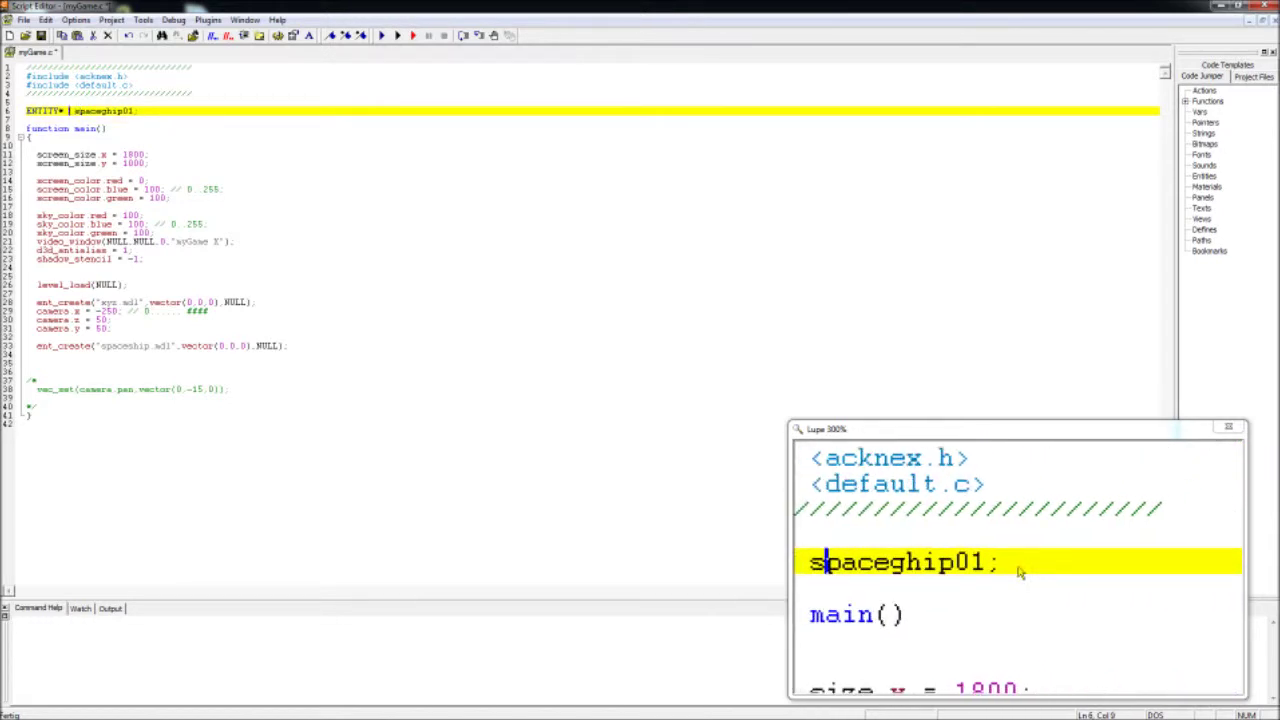
key("Delete")
key("Home")
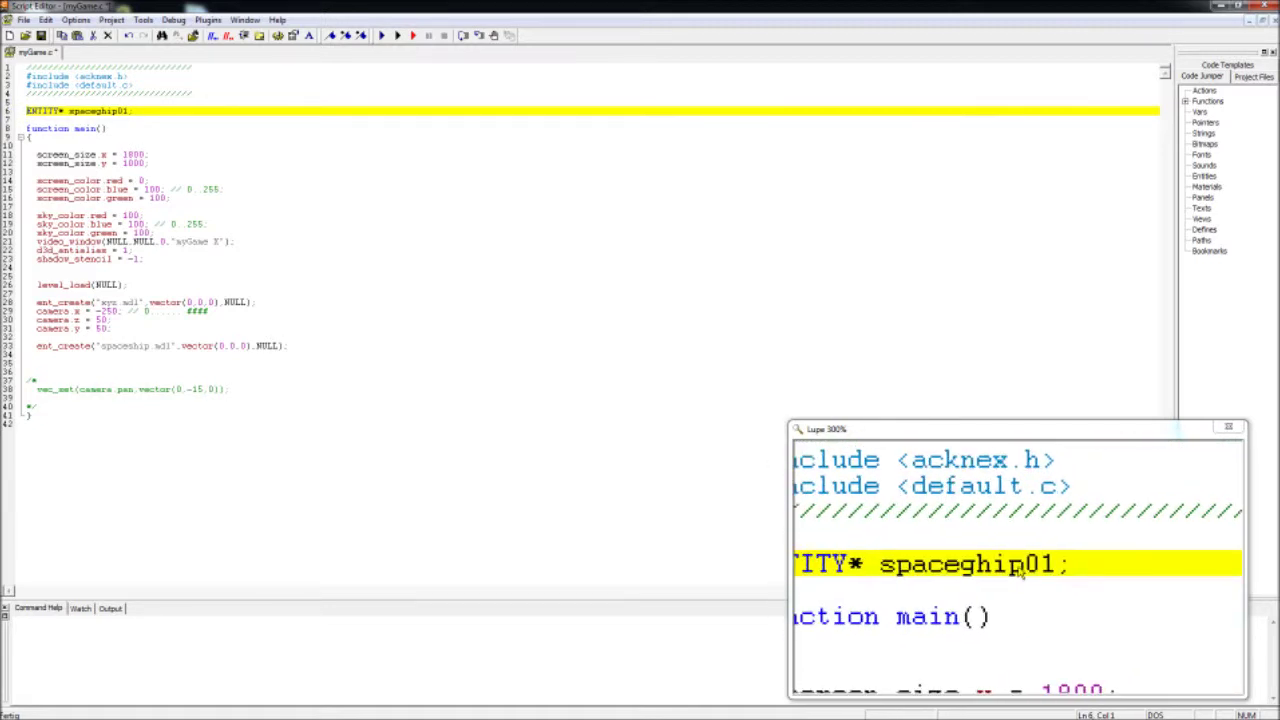
double_click(112, 114)
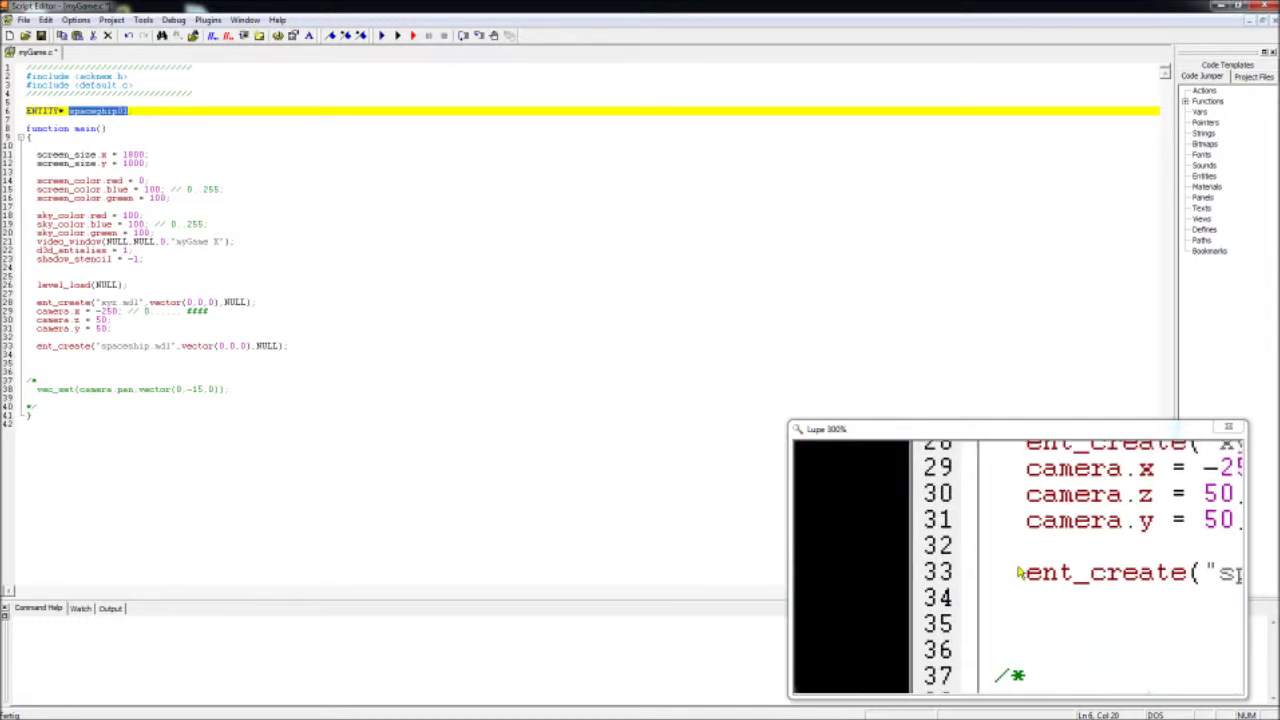
left_click(40, 346)
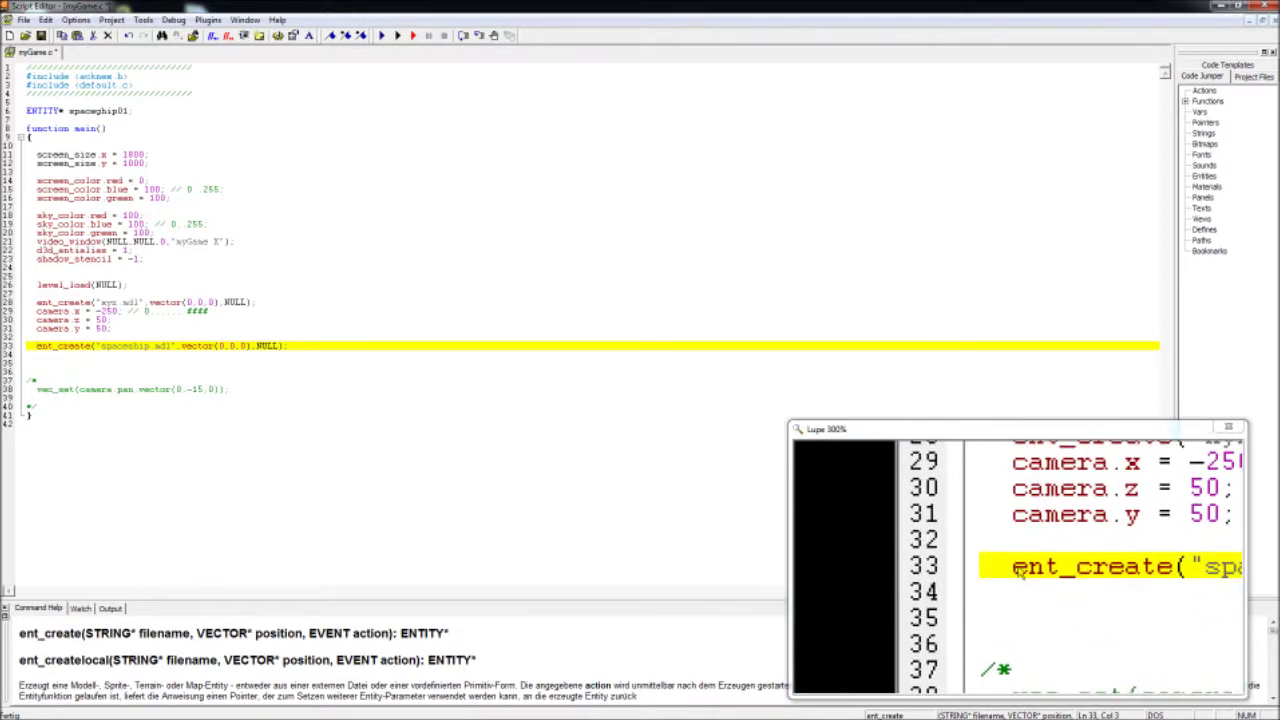
Assign the spaceship's ent_create result to spaceghip01 and change vector(0,0,0) to nullvector
type("spaceship01")
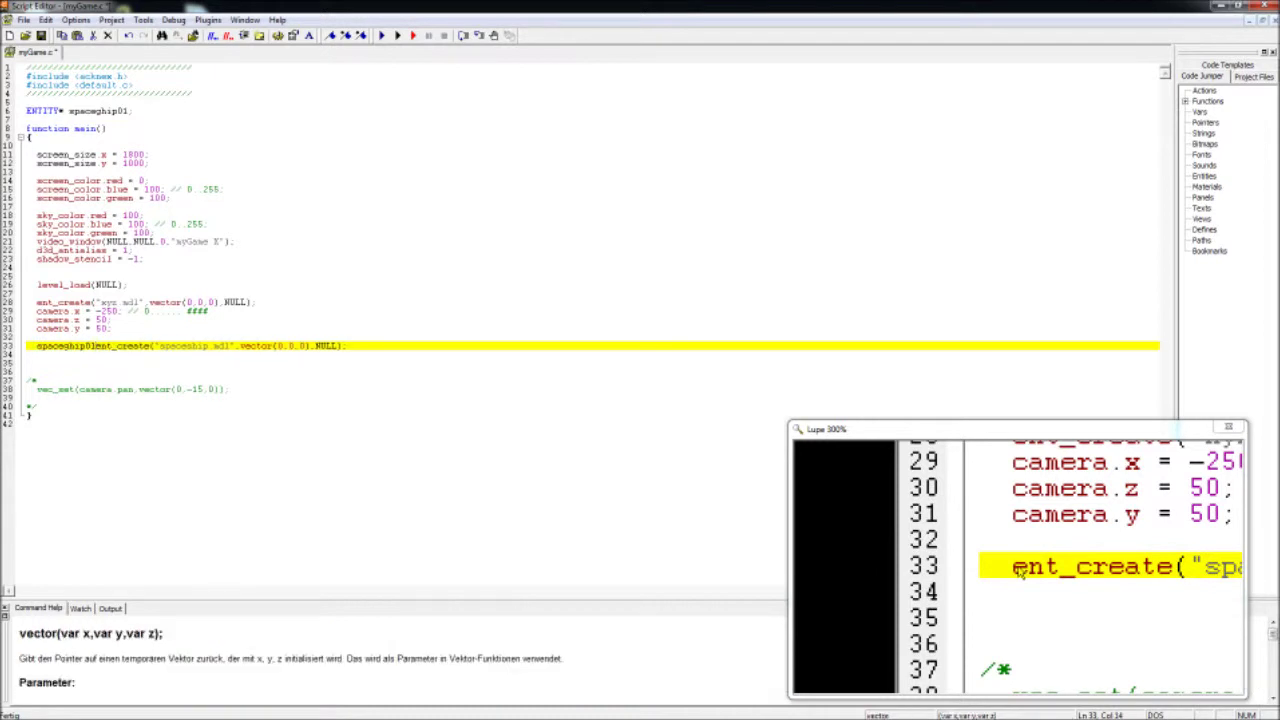
type(" =")
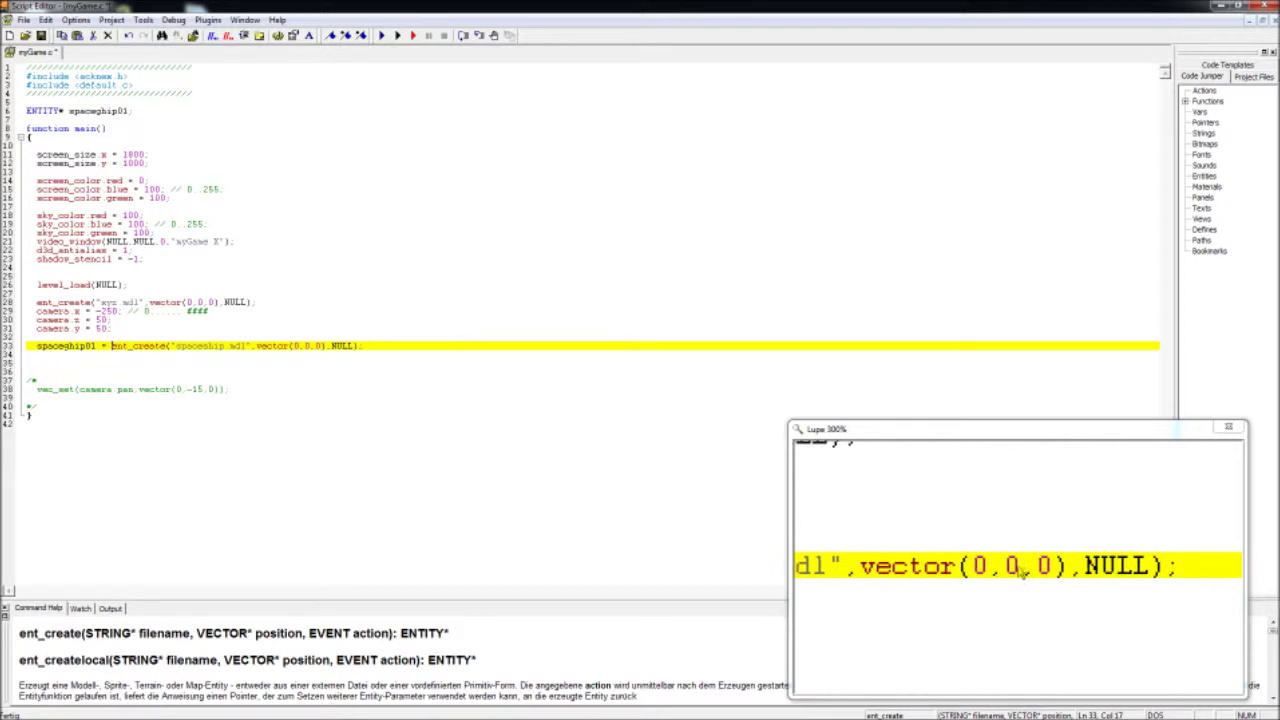
left_click_drag(329, 346, 256, 346)
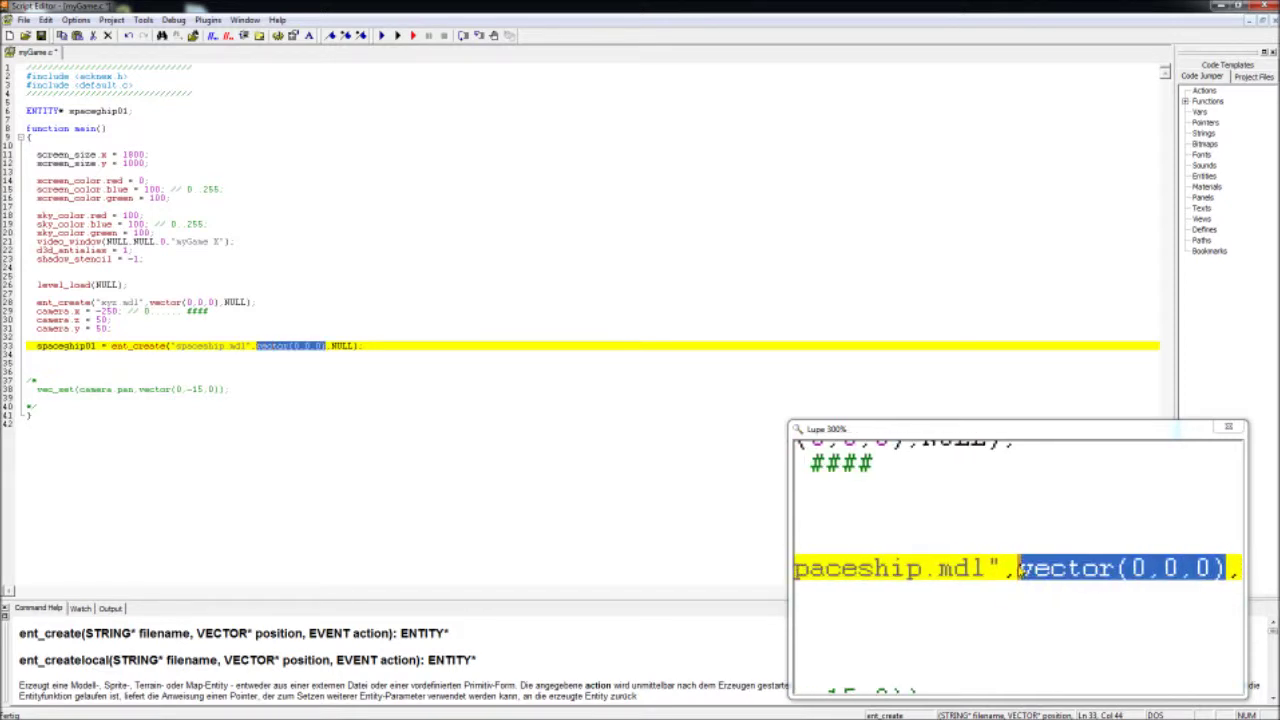
type("nu")
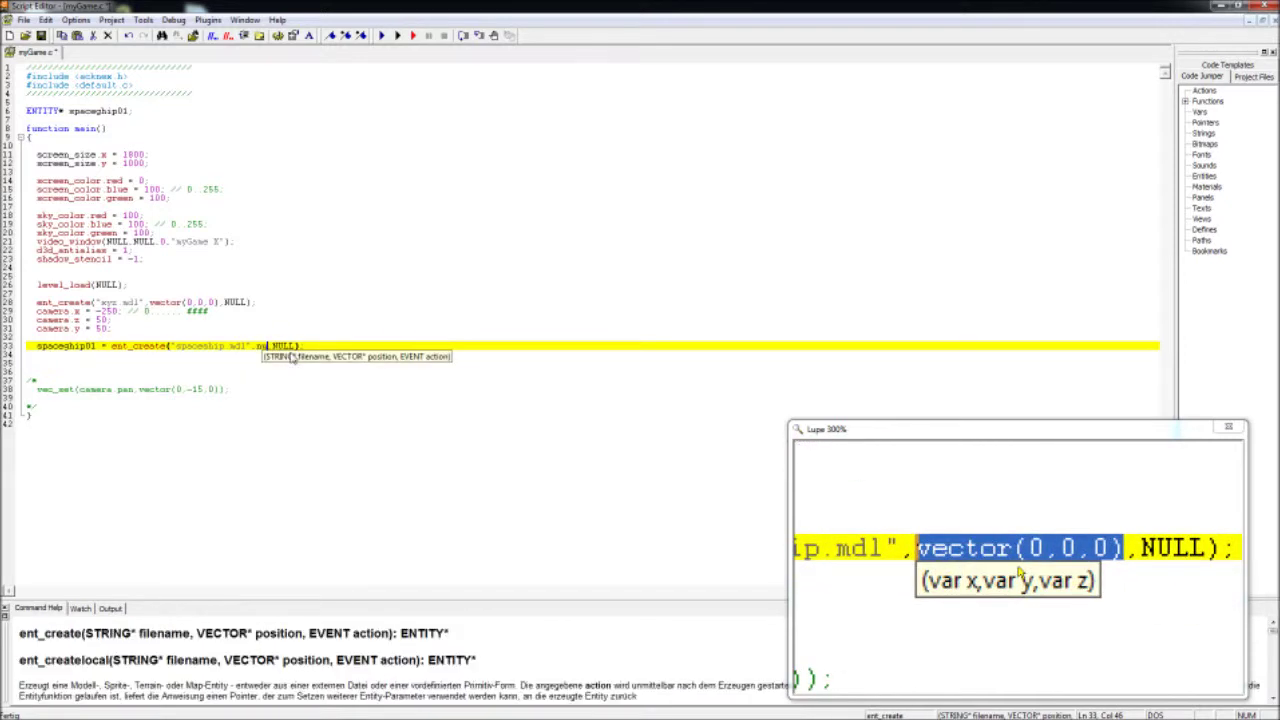
type("llvector")
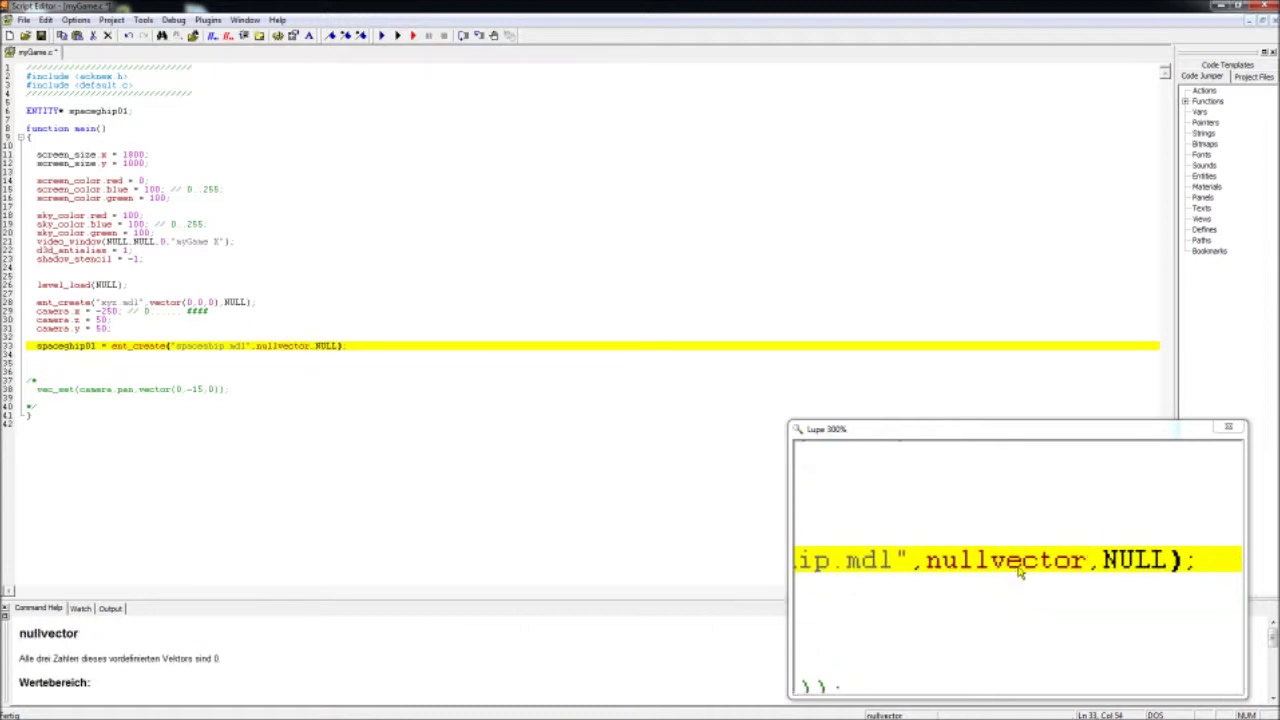
triple_click(359, 348)
left_click(351, 348)
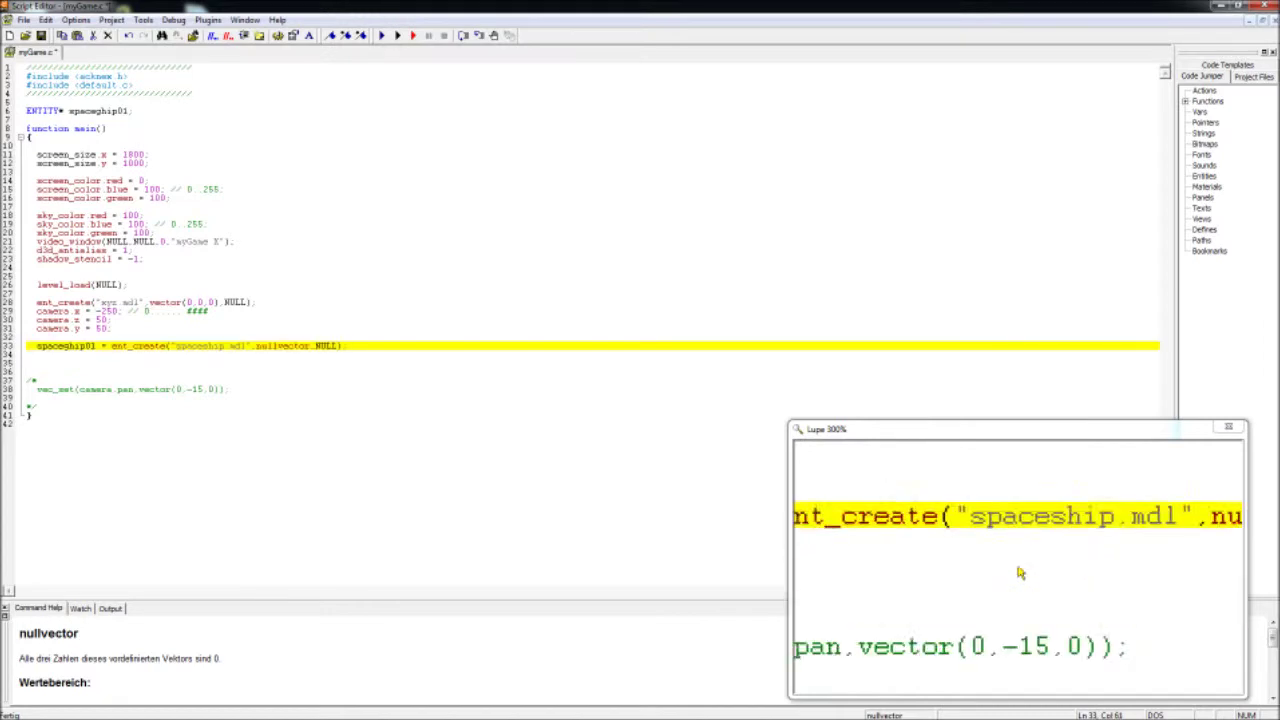
type(";")
Add spaceghip01.y = 50; on line 35 and run the game with F5
double_click(66, 347)
key("ctrl+c")
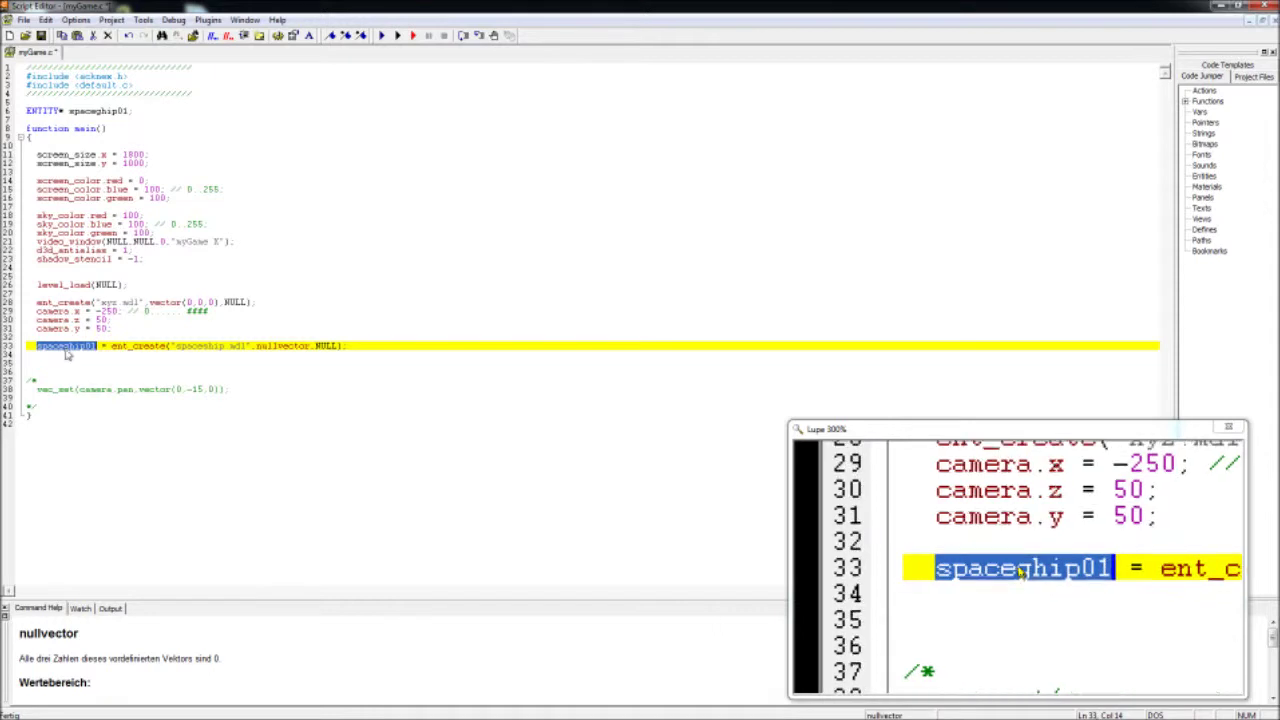
left_click(67, 362)
key("Return")
key("ctrl+v")
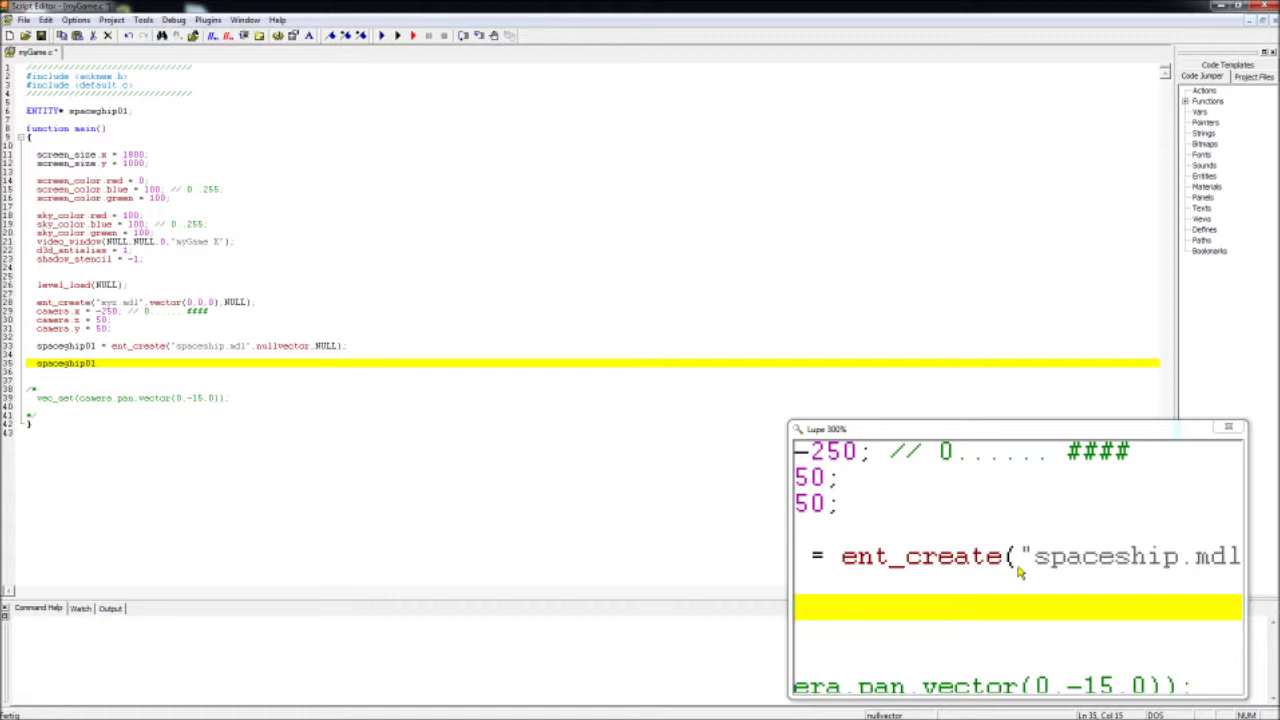
type("y = 50;")
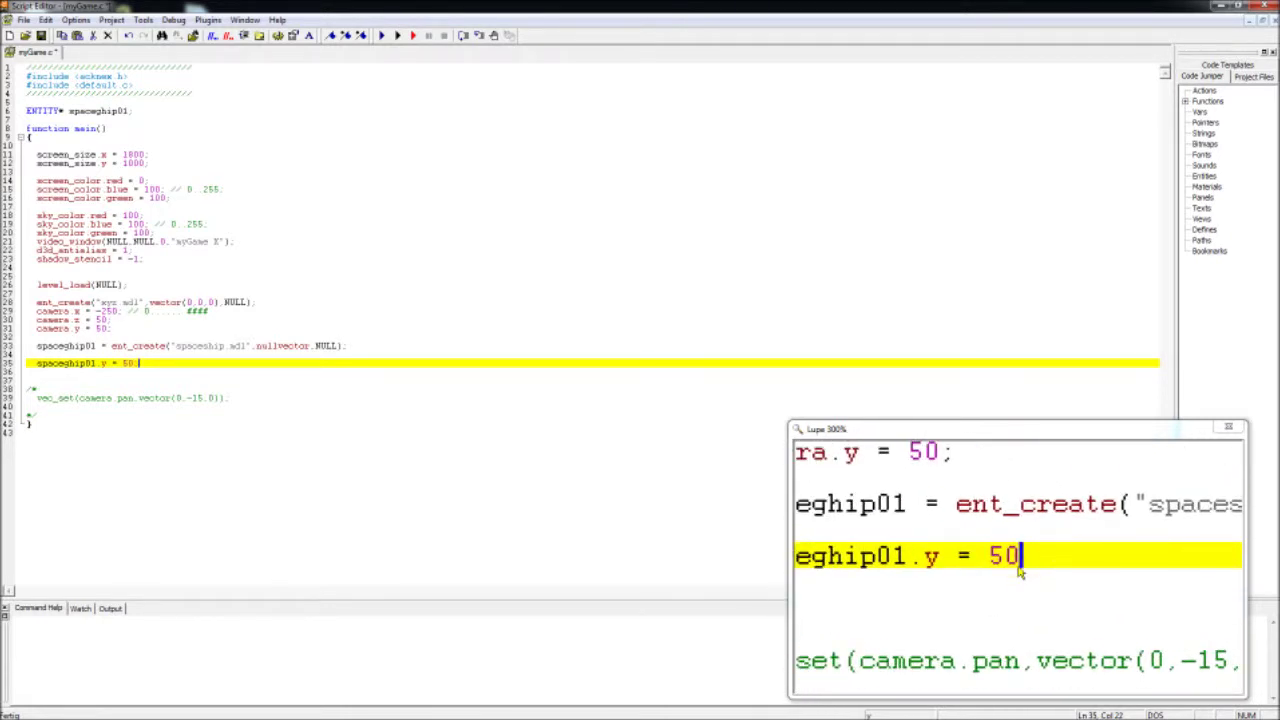
key("F5")
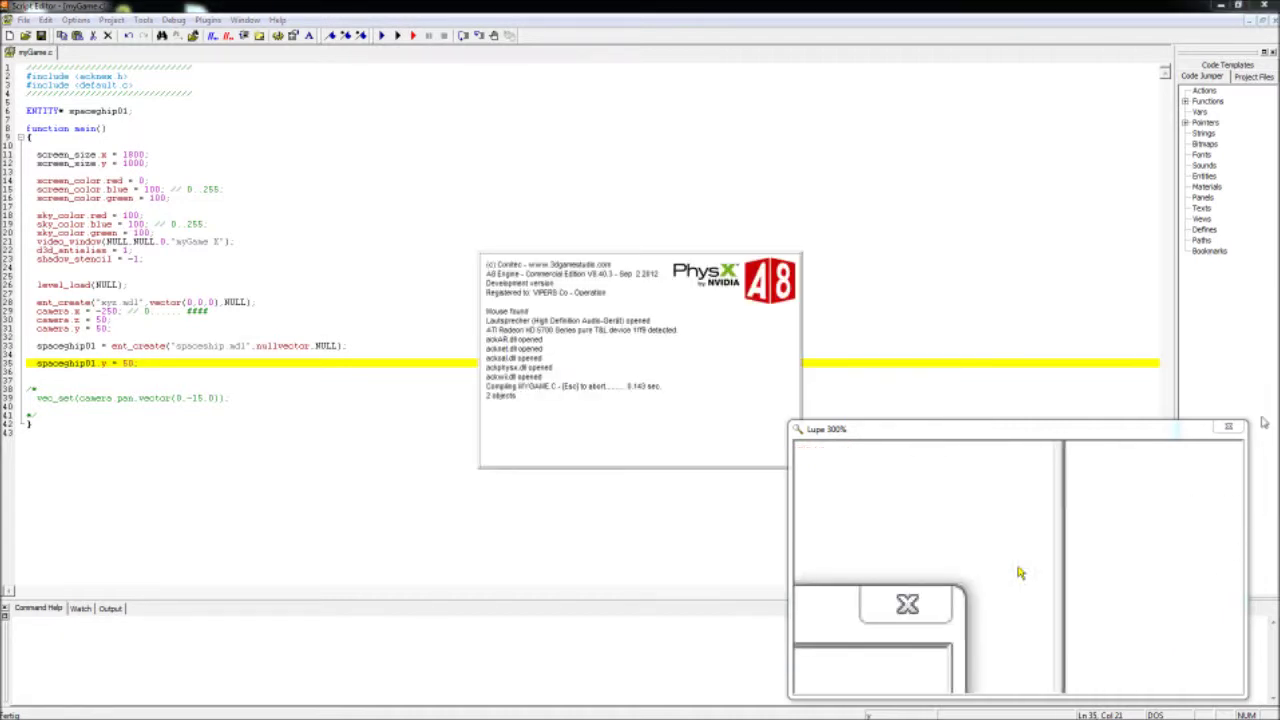
Orbit the game view around the spaceship and axis model, then close the game
left_click(1237, 431)
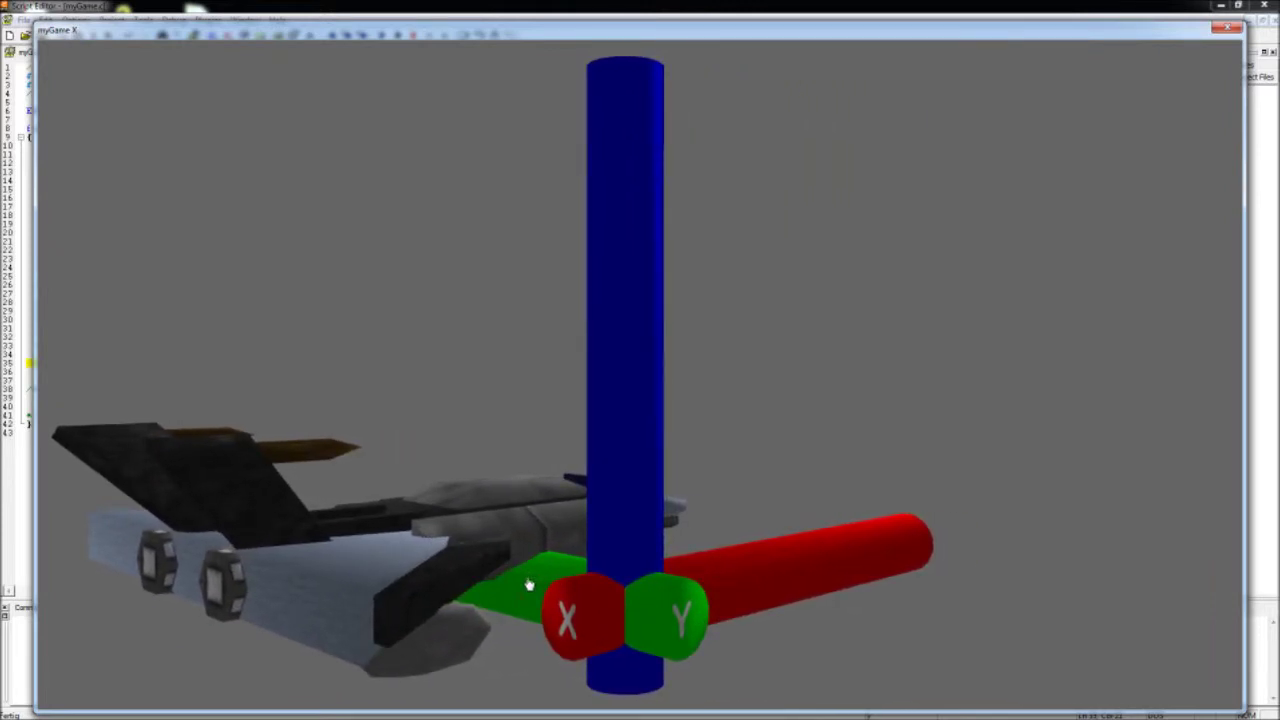
left_click_drag(409, 528, 771, 508)
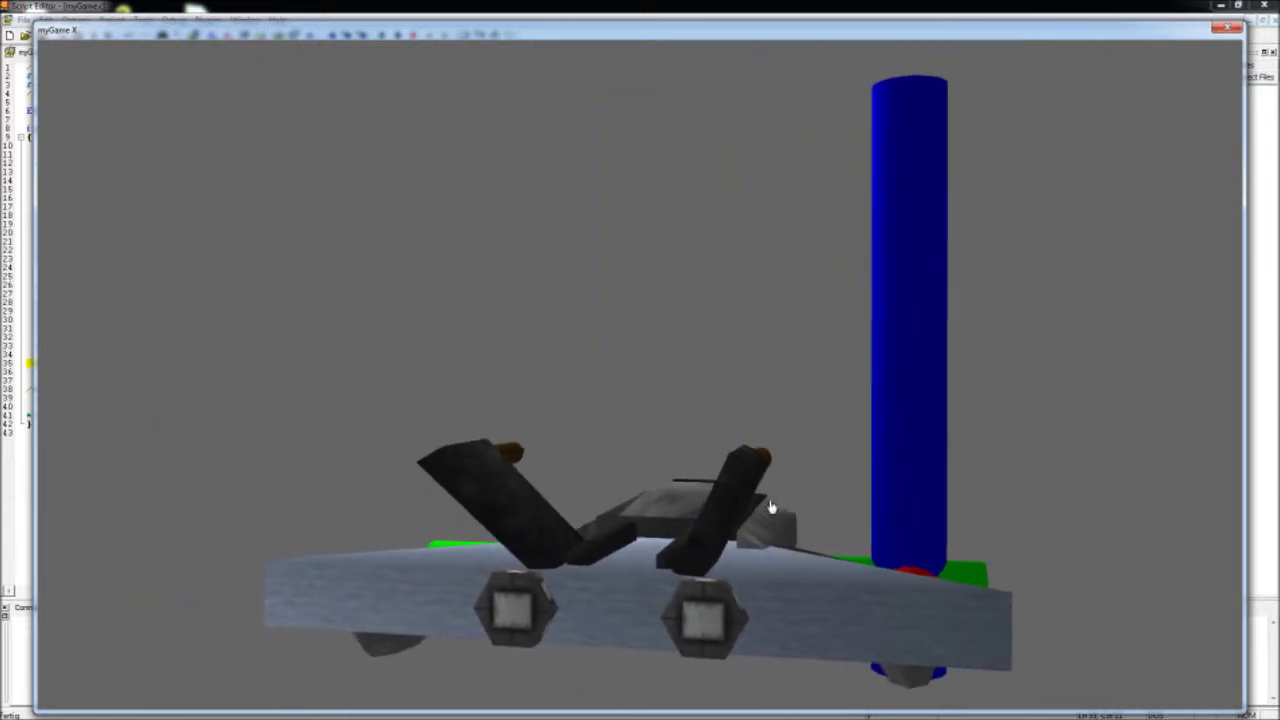
key("Escape")
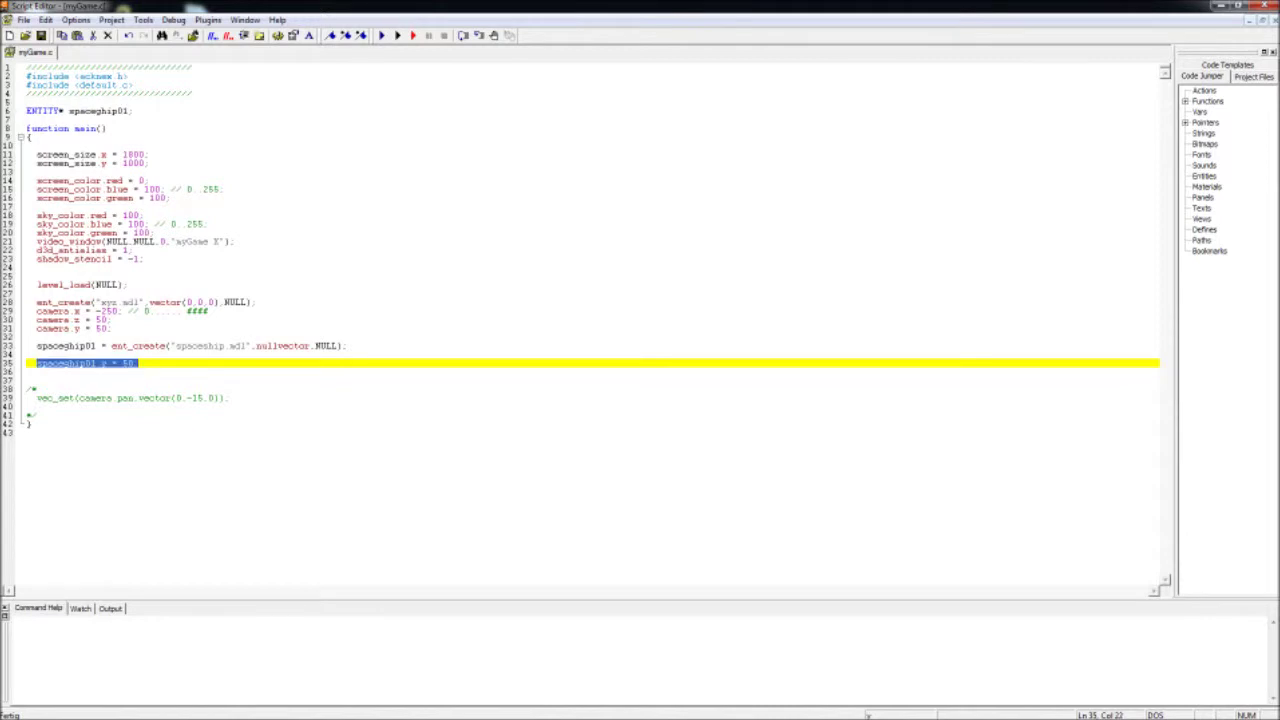
Duplicate the y line as line 36 and change it to spaceghip01.x = 250;
key("Return")
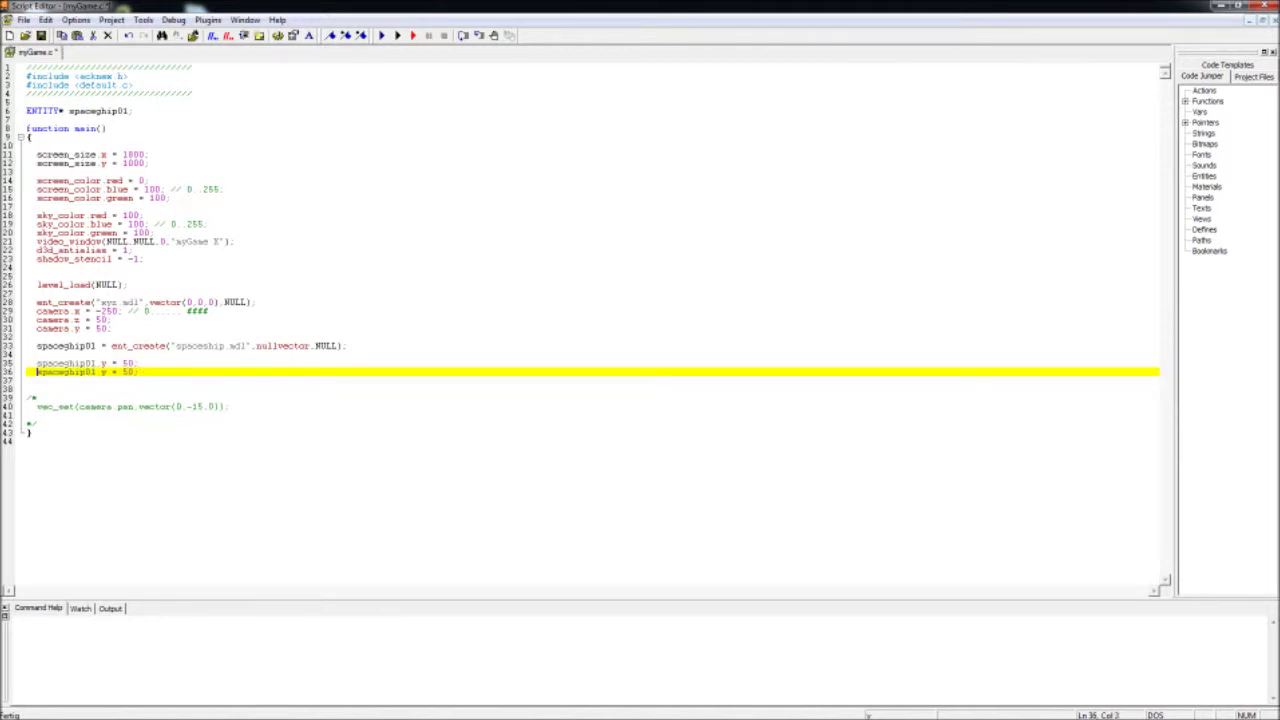
key("Up")
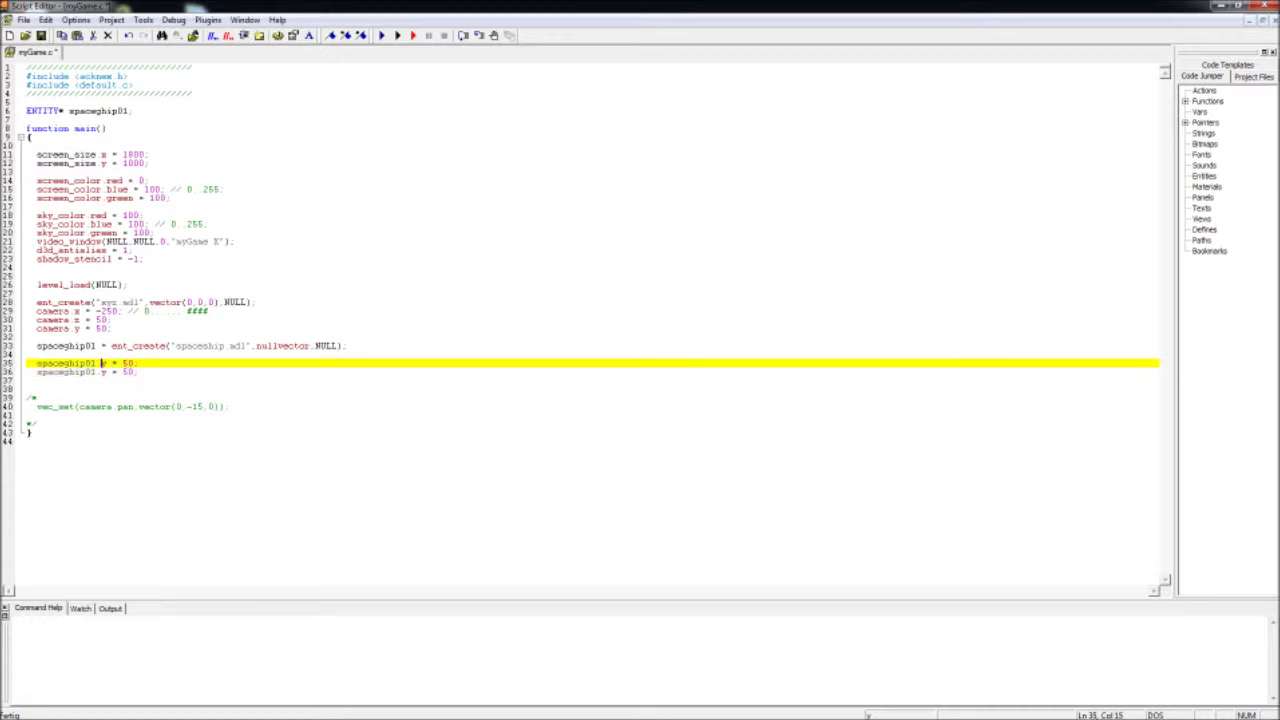
key("Down")
key("Up")
key("Down")
key("Up")
key("Down")
type("x")
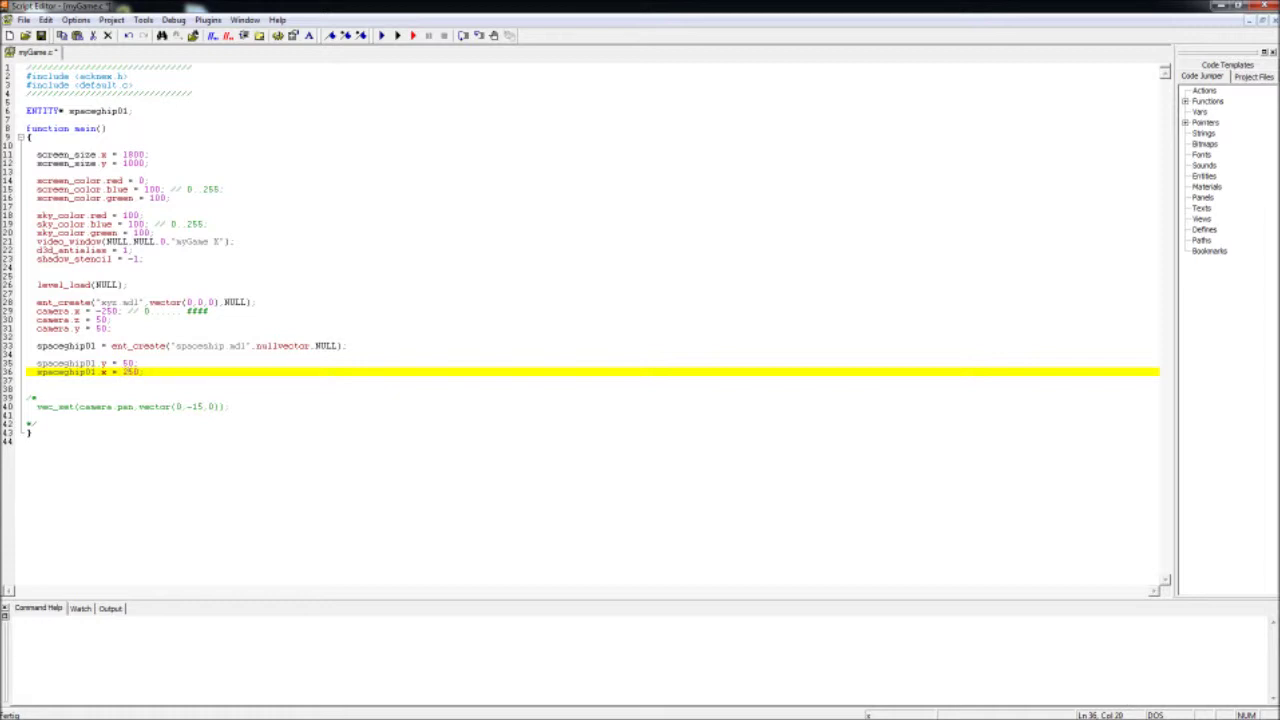
Look up the ENTITY keyword from line 6 in the F1 handbook
left_click(118, 302)
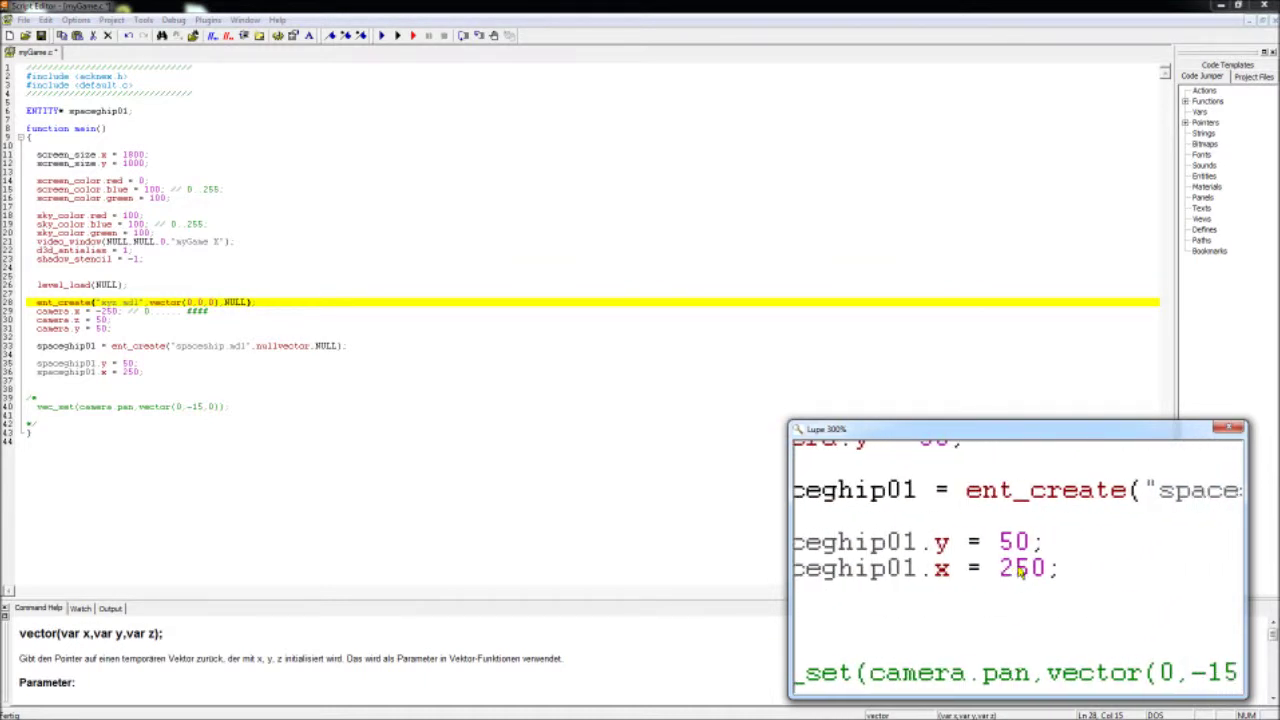
left_click(128, 371)
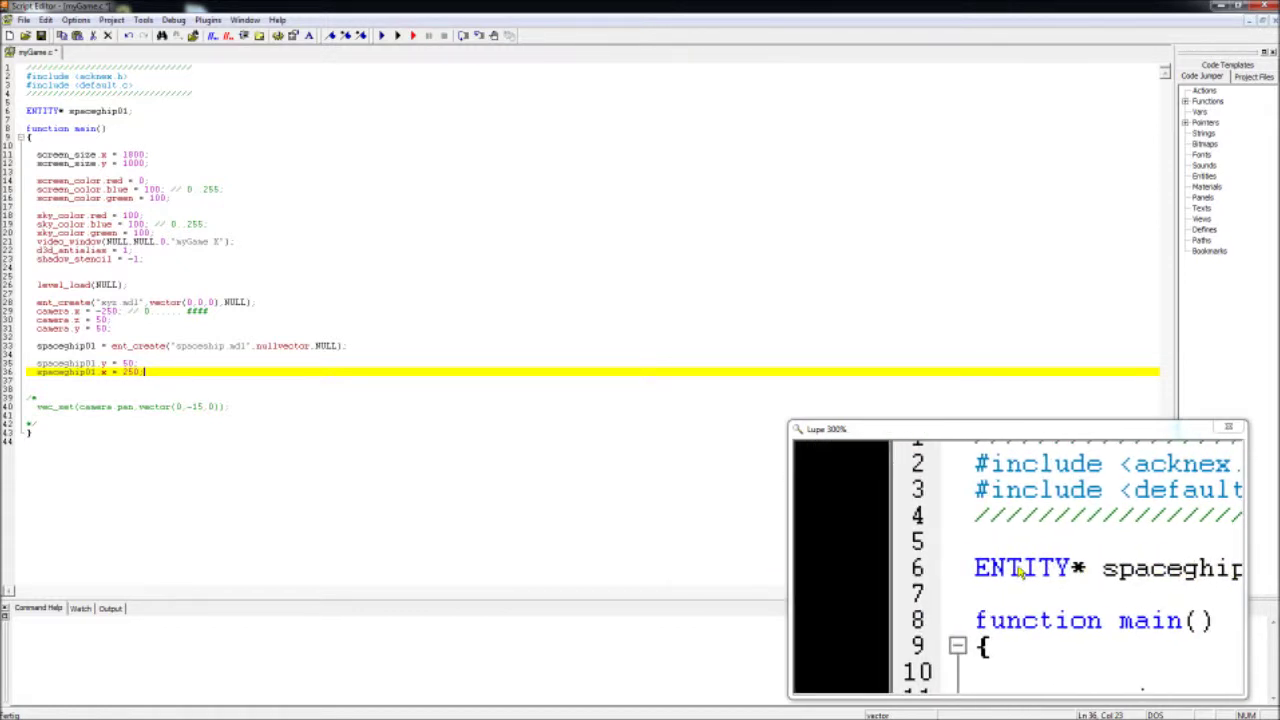
double_click(41, 111)
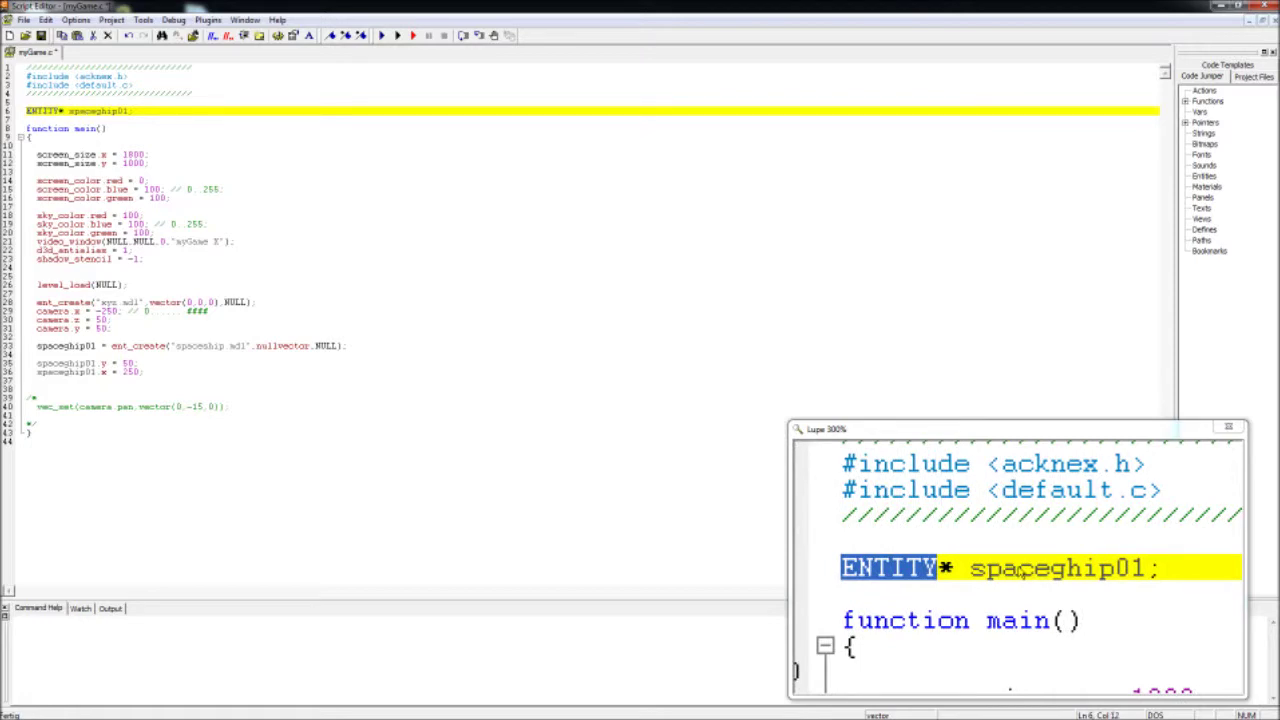
key("F1")
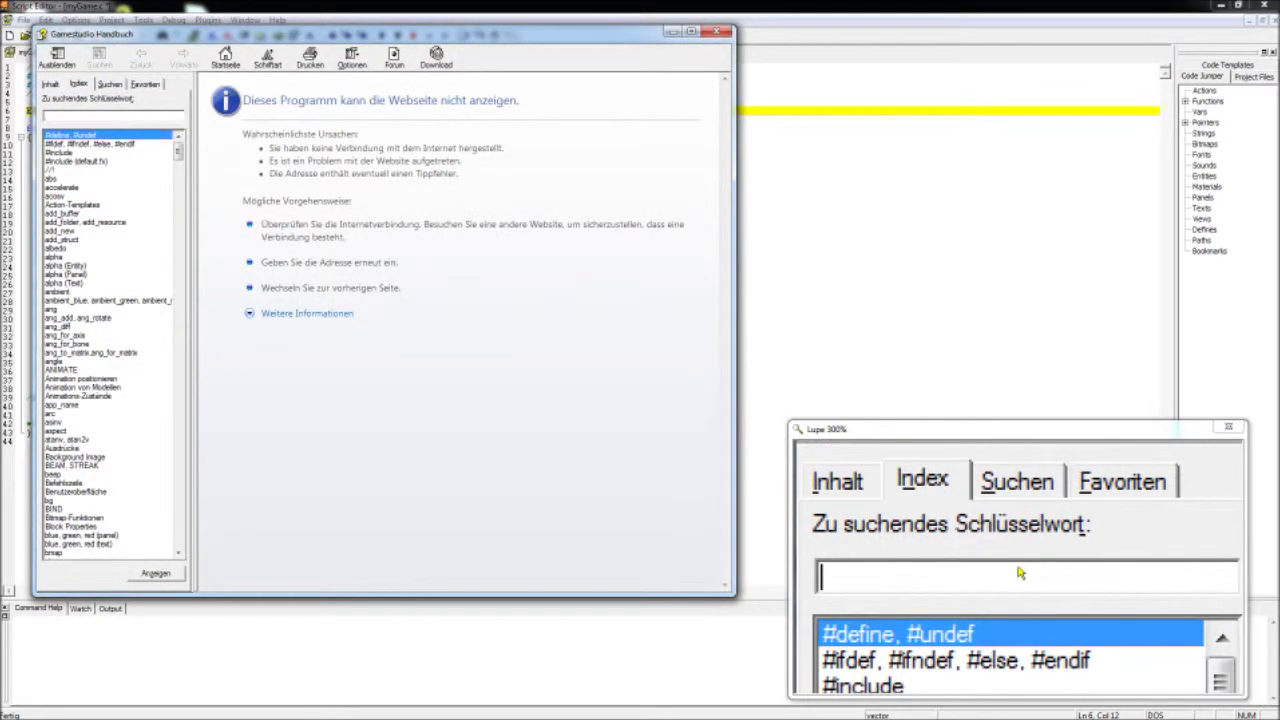
type("ENTITY")
Read the Entities and Pointer index topics, then close the handbook
double_click(62, 137)
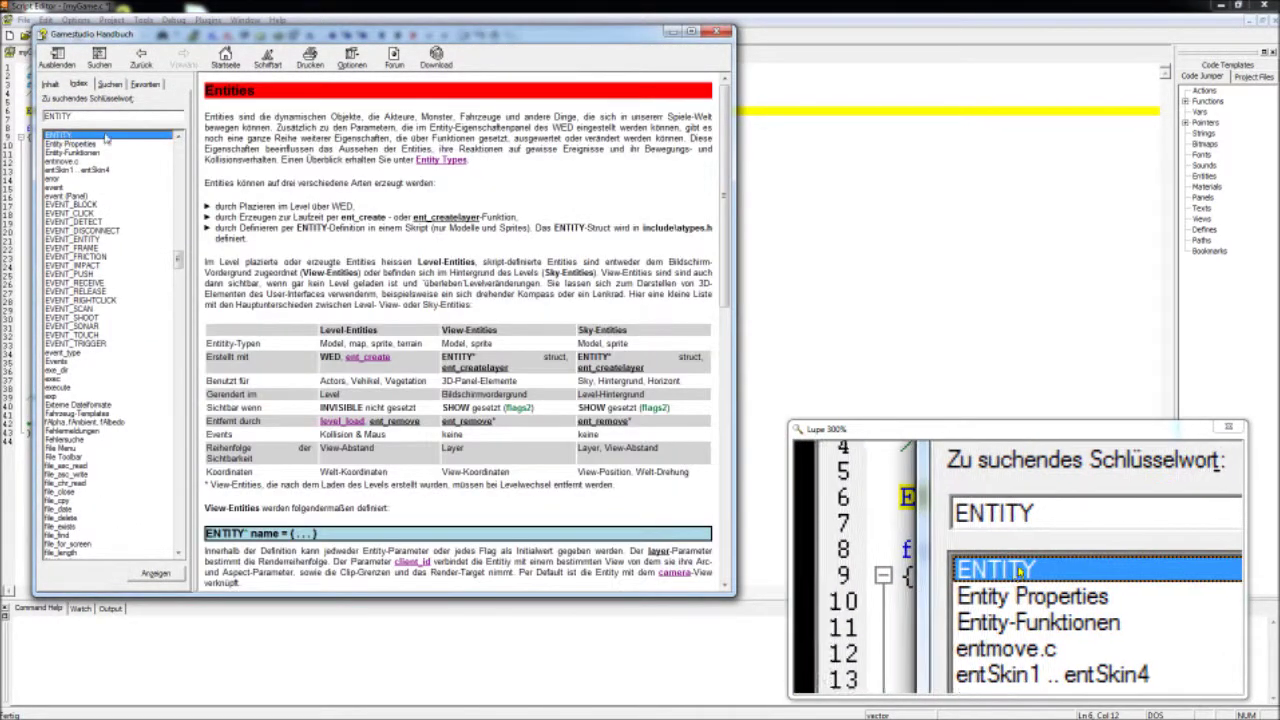
mouse_move(721, 216)
left_mouse_down()
mouse_move(724, 525)
mouse_move(725, 90)
left_mouse_up()
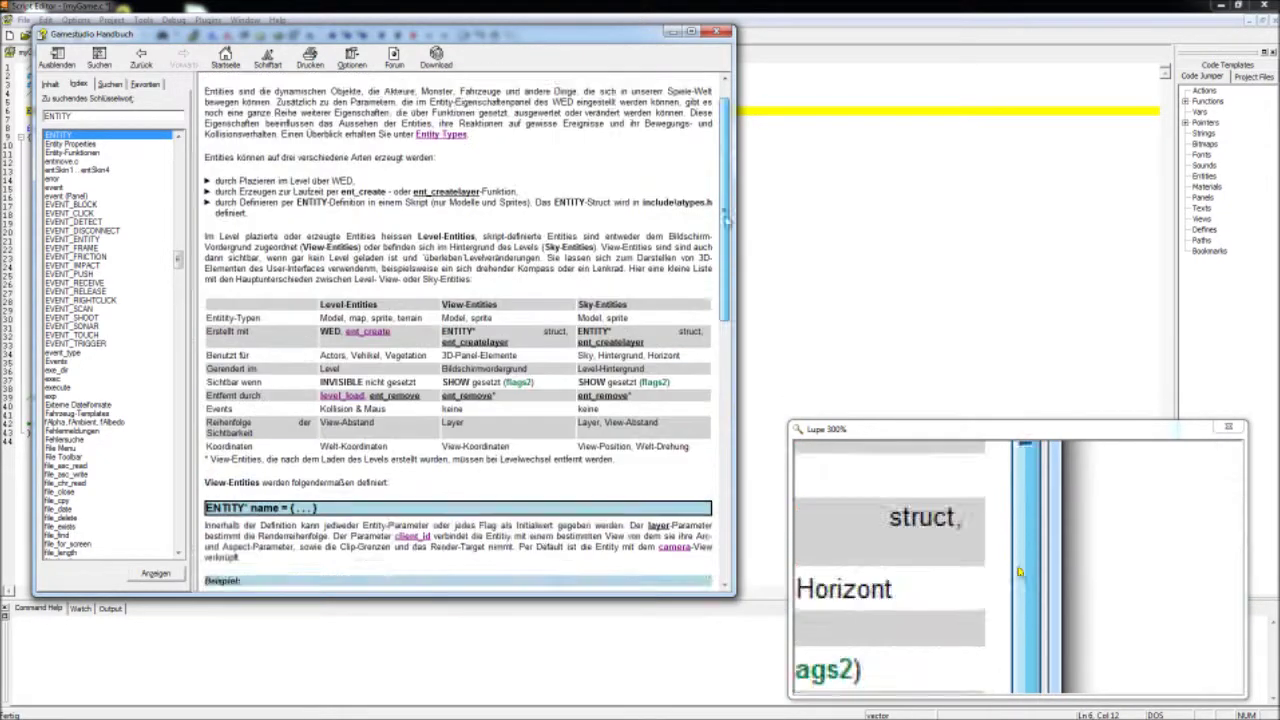
double_click(51, 116)
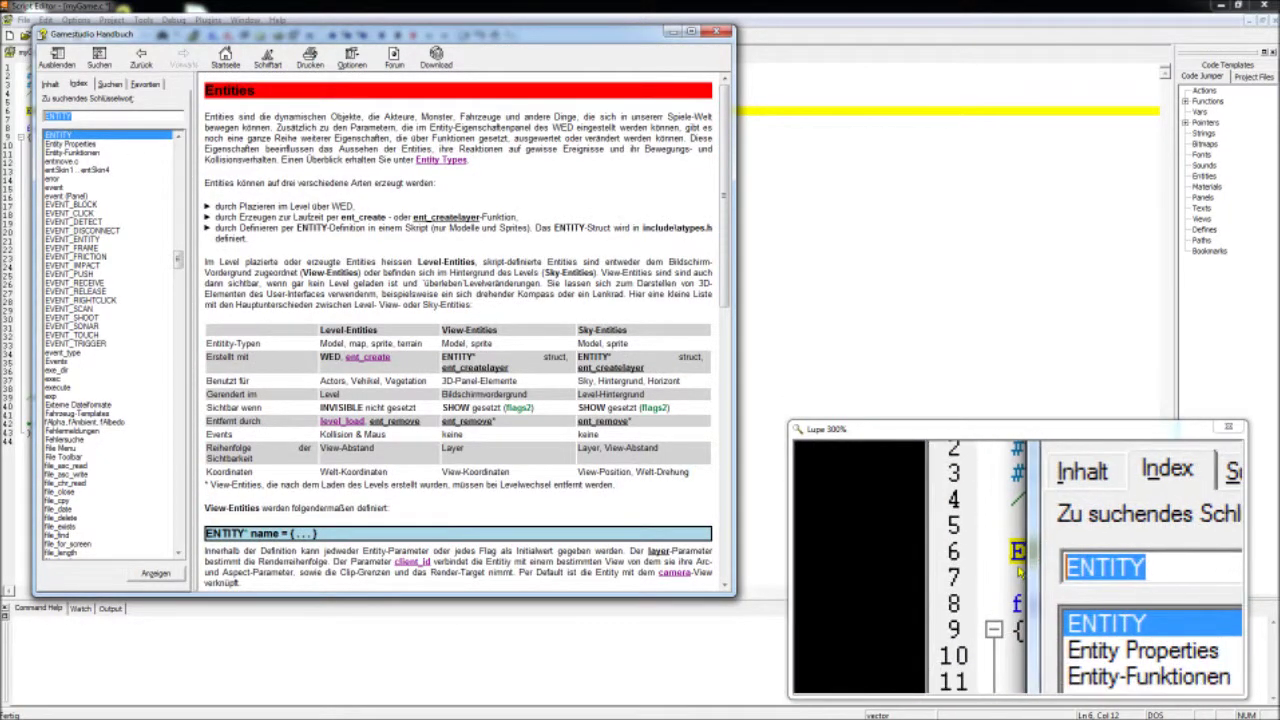
type("poin")
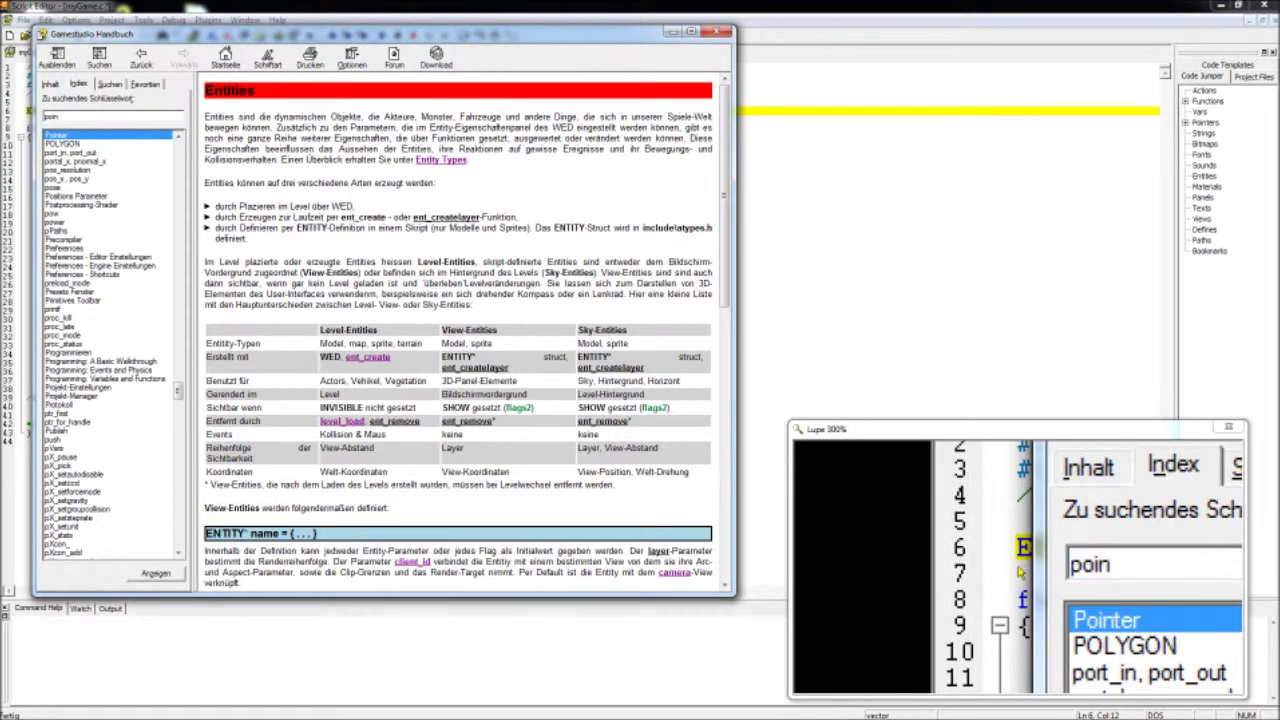
double_click(56, 135)
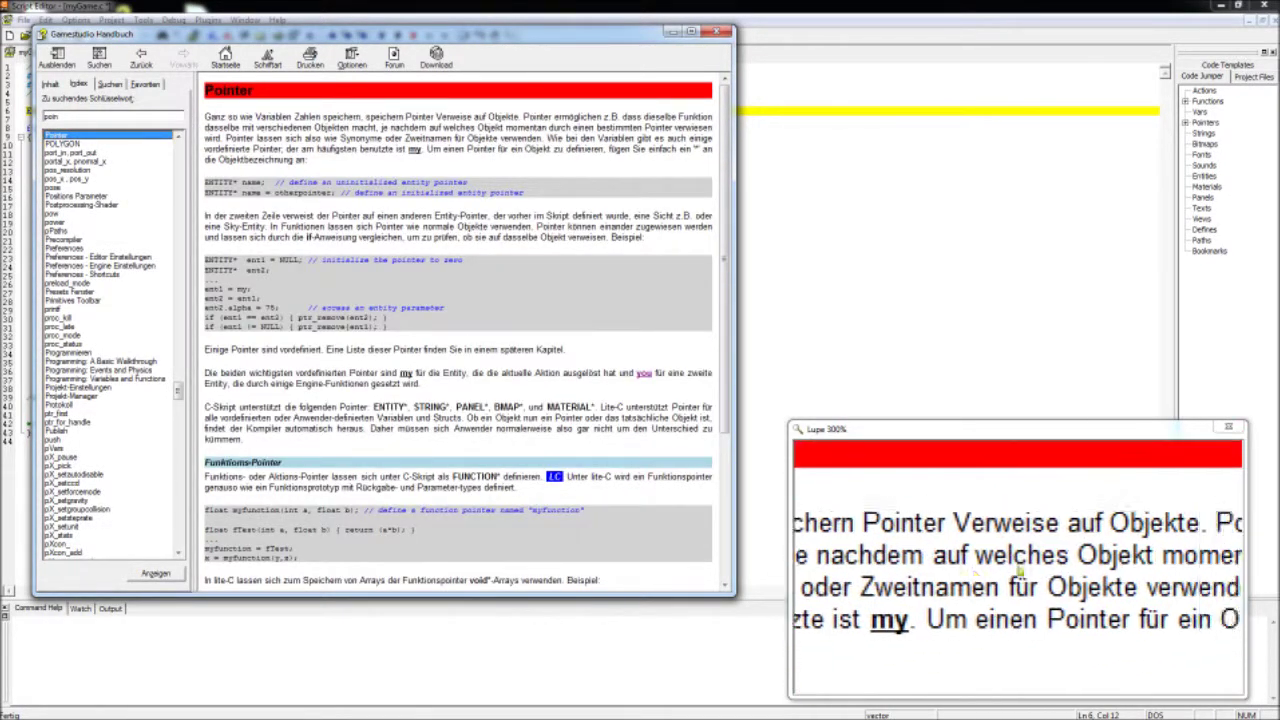
left_click(717, 34)
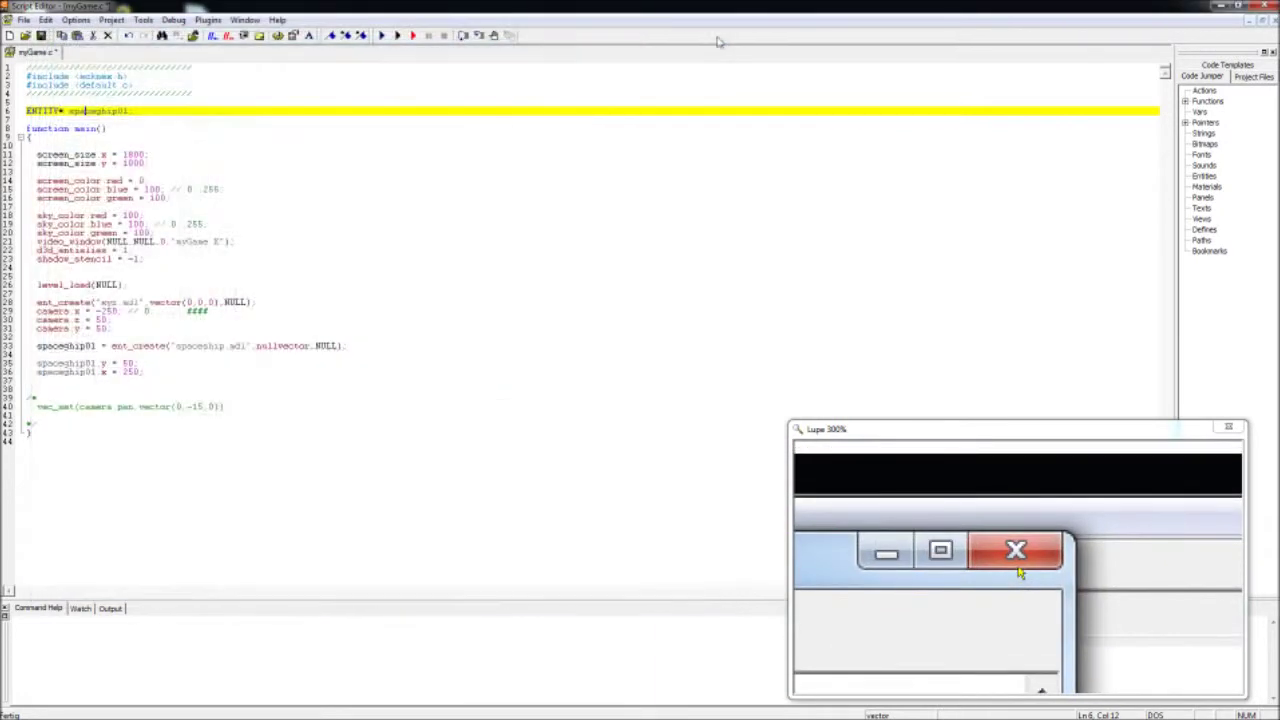
Review the start of main and the xyz.mdl ent_create call
left_click(131, 121)
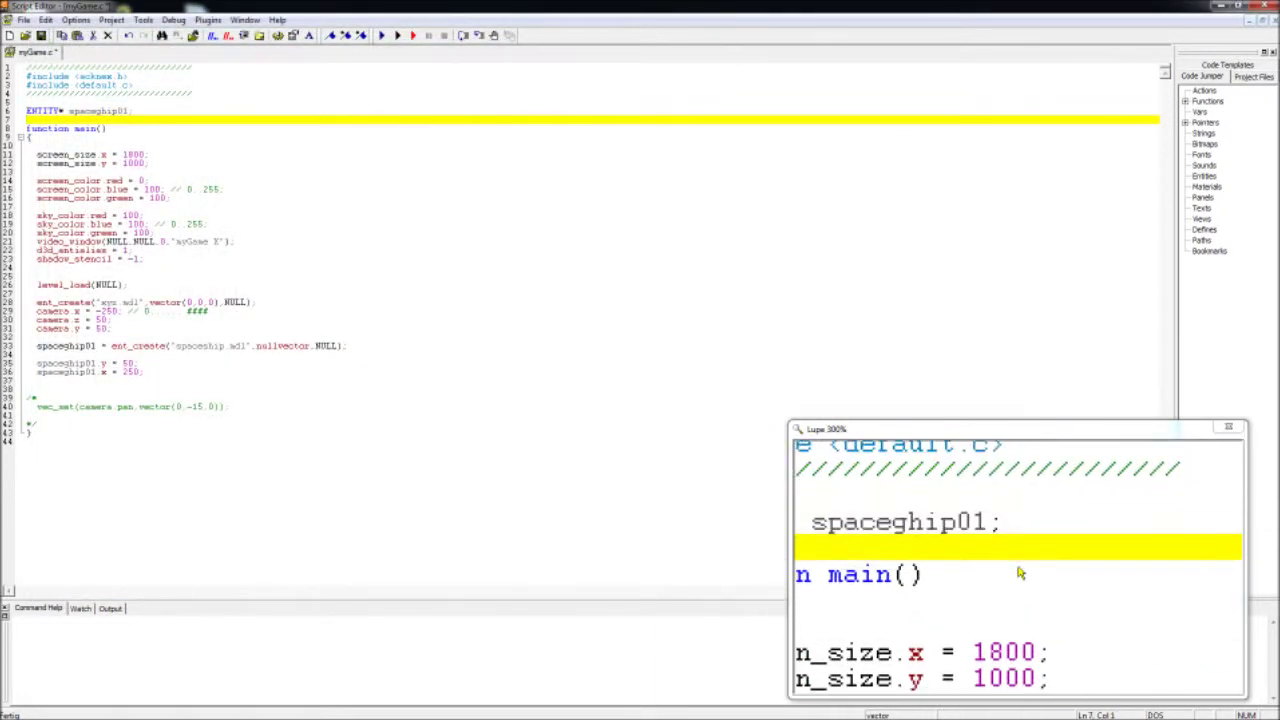
key("Down")
key("Down")
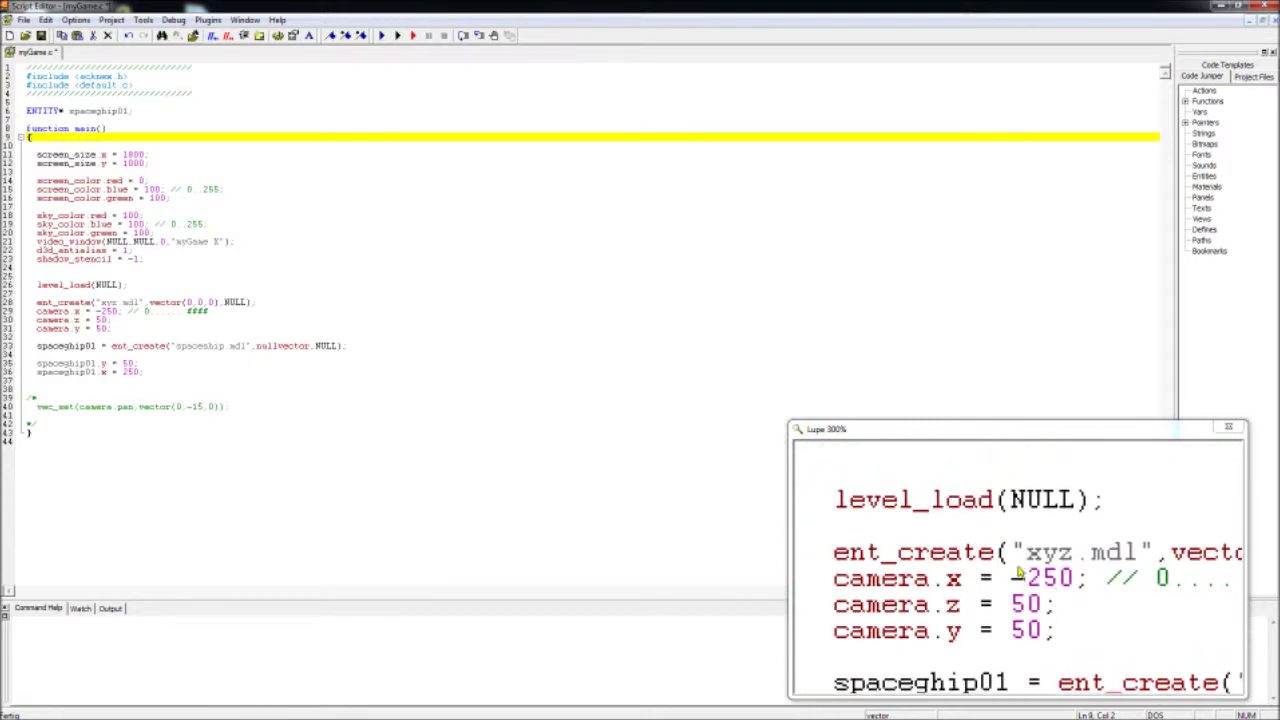
left_click(101, 304)
left_click_drag(101, 302, 141, 303)
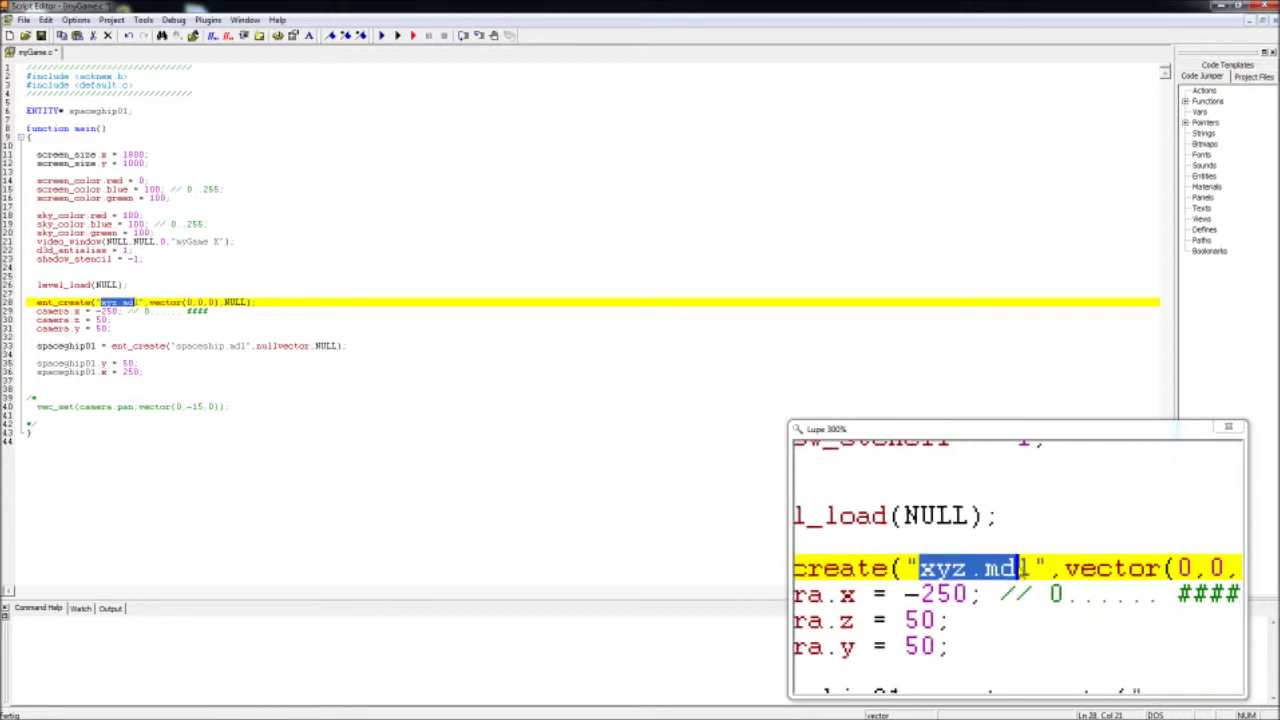
left_click_drag(37, 302, 196, 302)
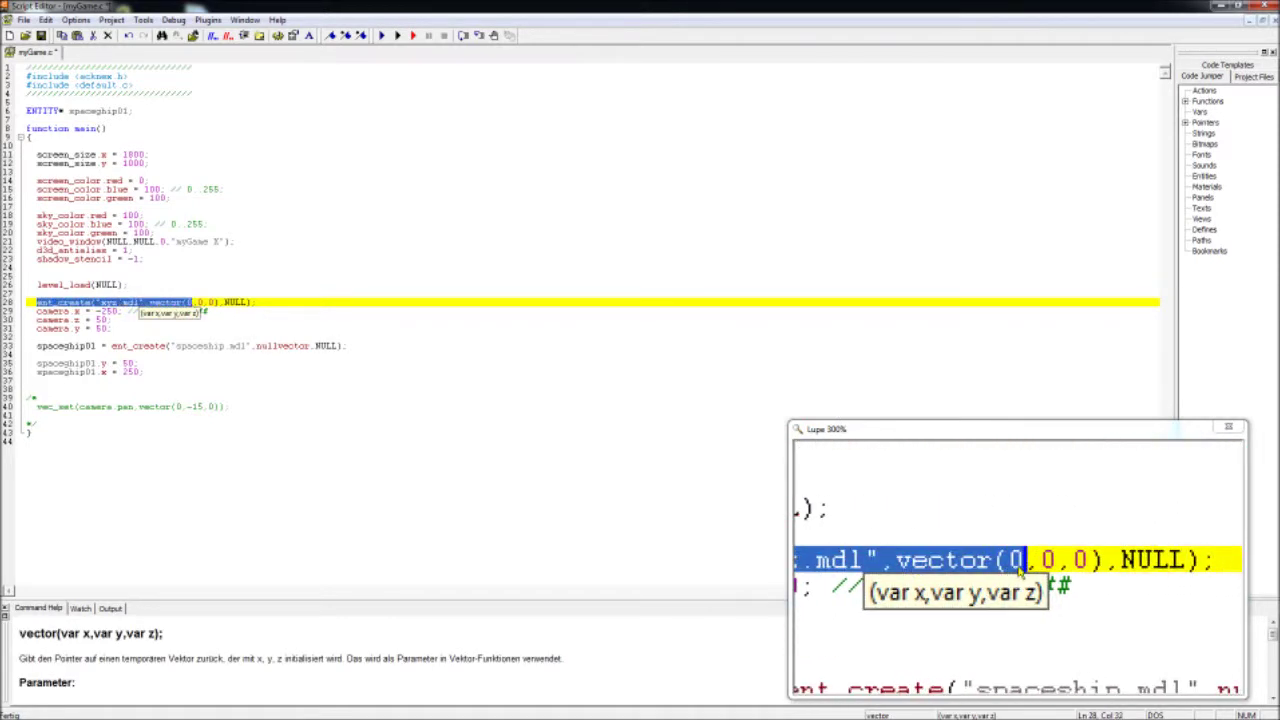
Review the camera, spaceghip01 creation and x/y position lines, then run with F5
left_click(116, 320)
left_click(112, 345)
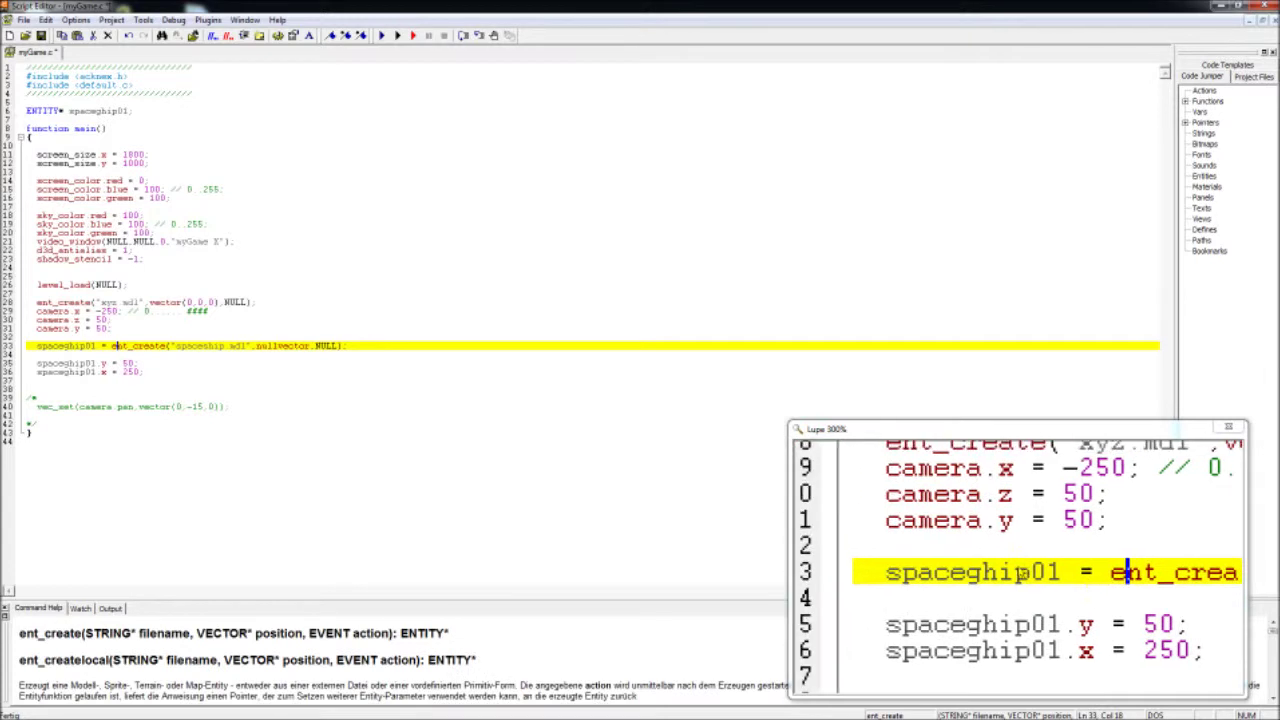
double_click(95, 347)
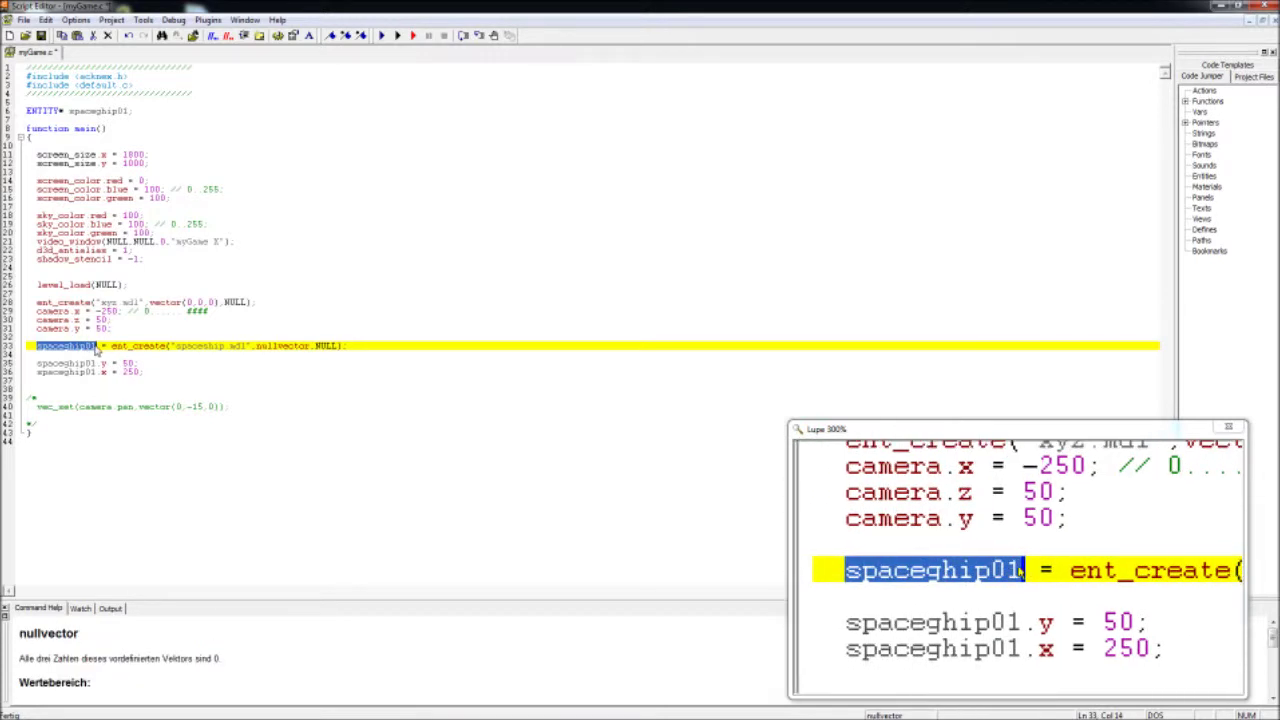
left_click(91, 364)
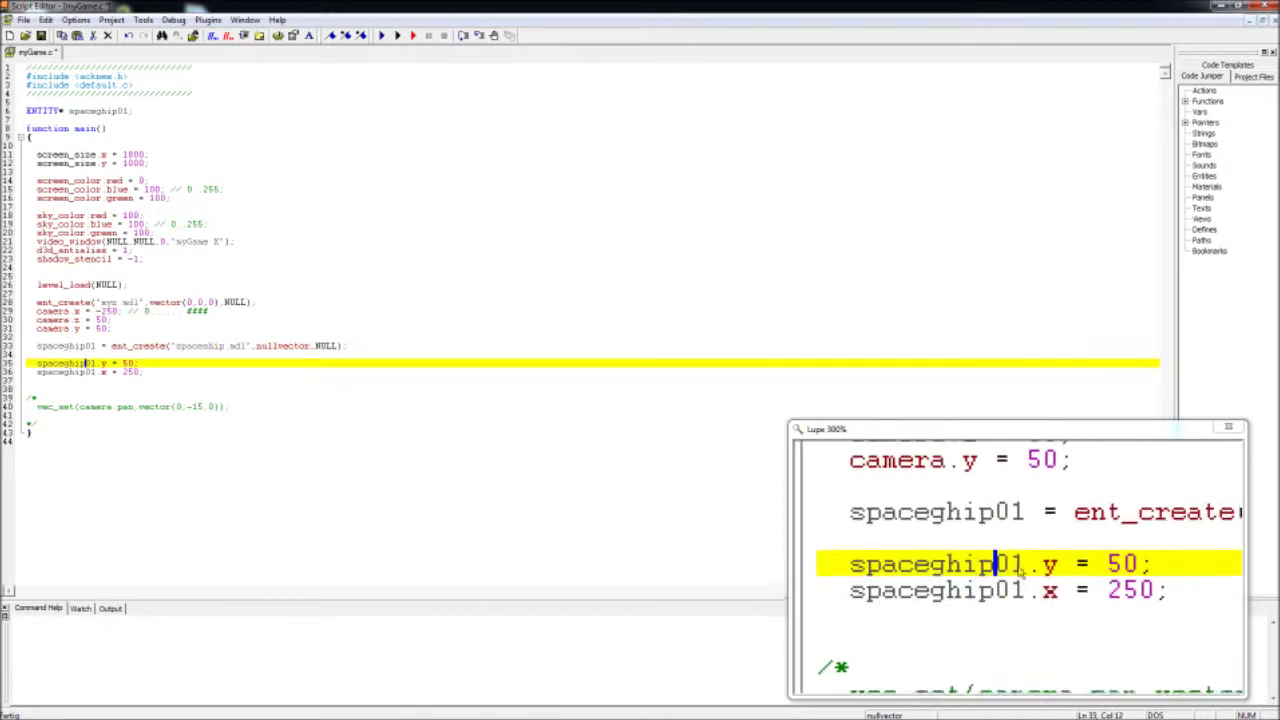
left_click(104, 373)
left_click(158, 374)
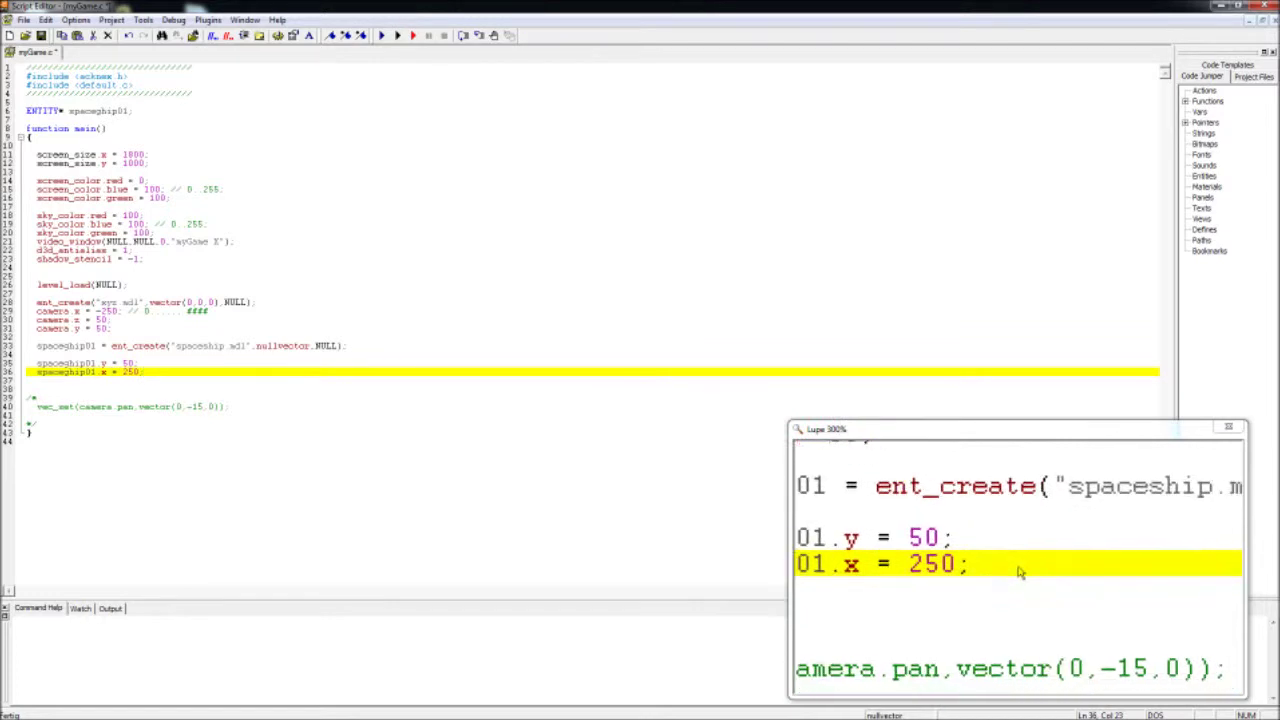
key("F5")
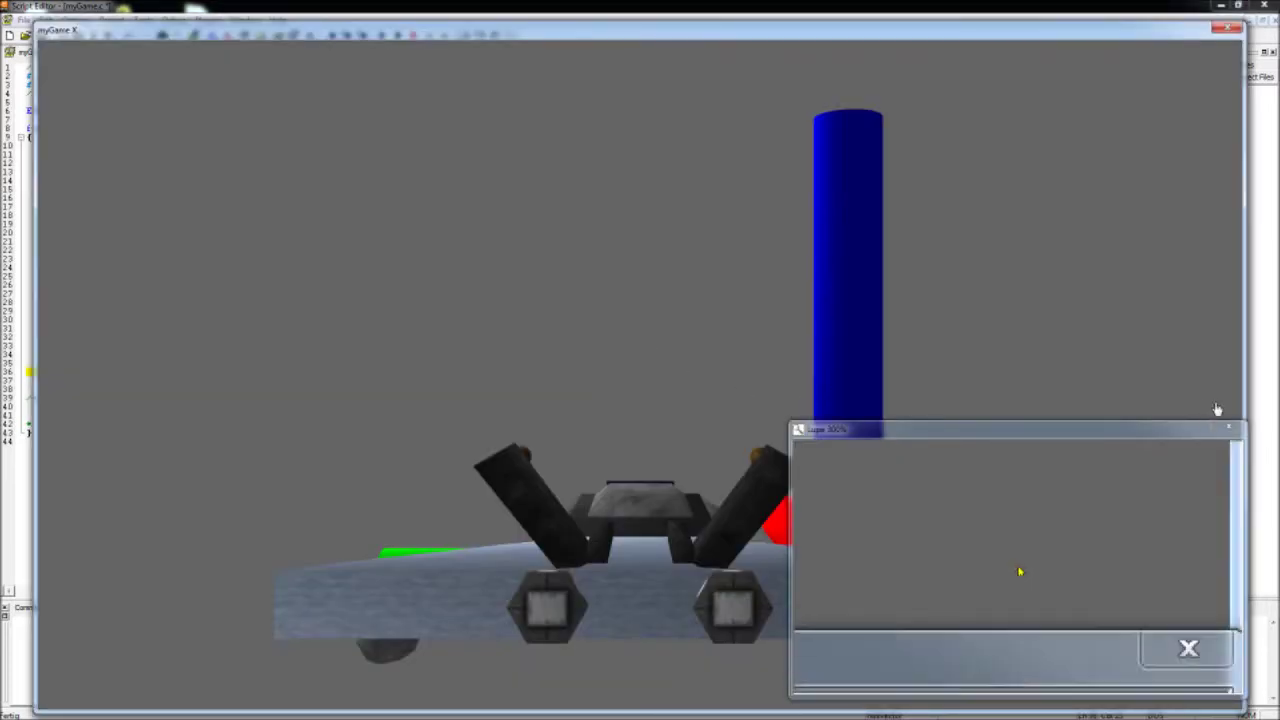
Inspect the running game, rerun it with F5 after checking lines 22 and 28, then close it
left_click(1229, 429)
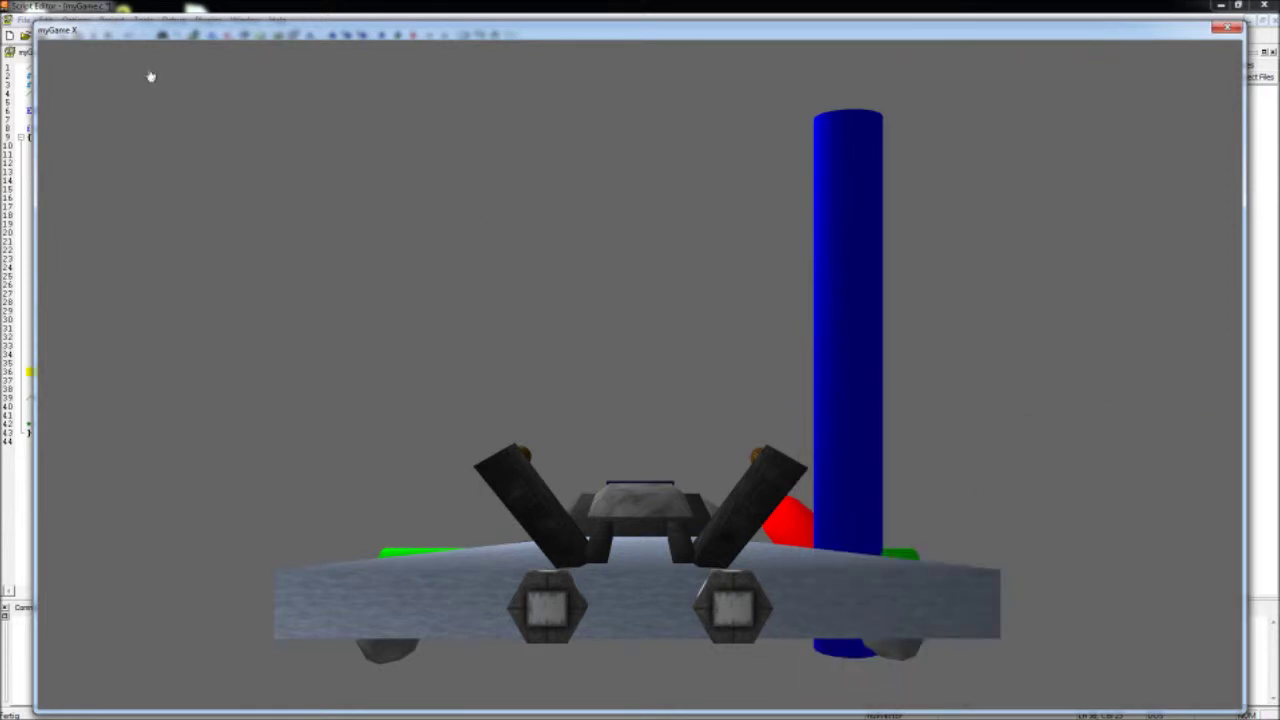
mouse_move(155, 42)
left_mouse_down()
mouse_move(397, 34)
mouse_move(180, 37)
left_mouse_up()
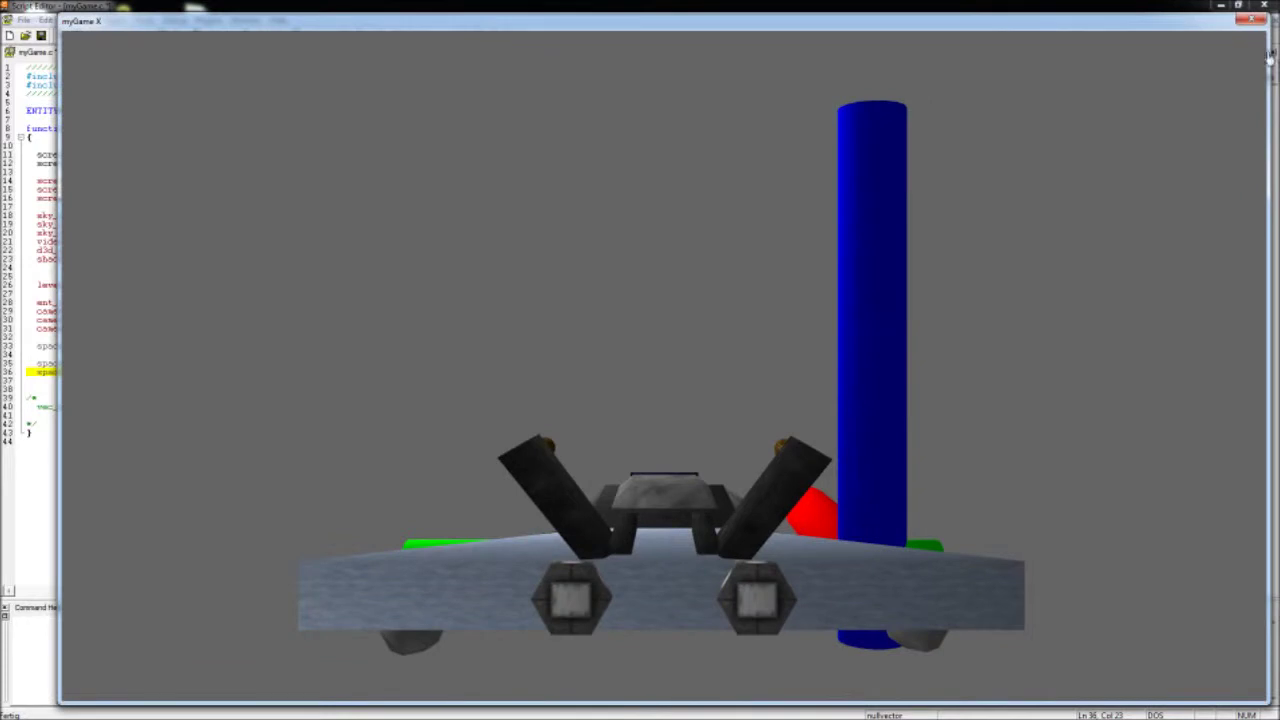
key("Escape")
left_click(133, 250)
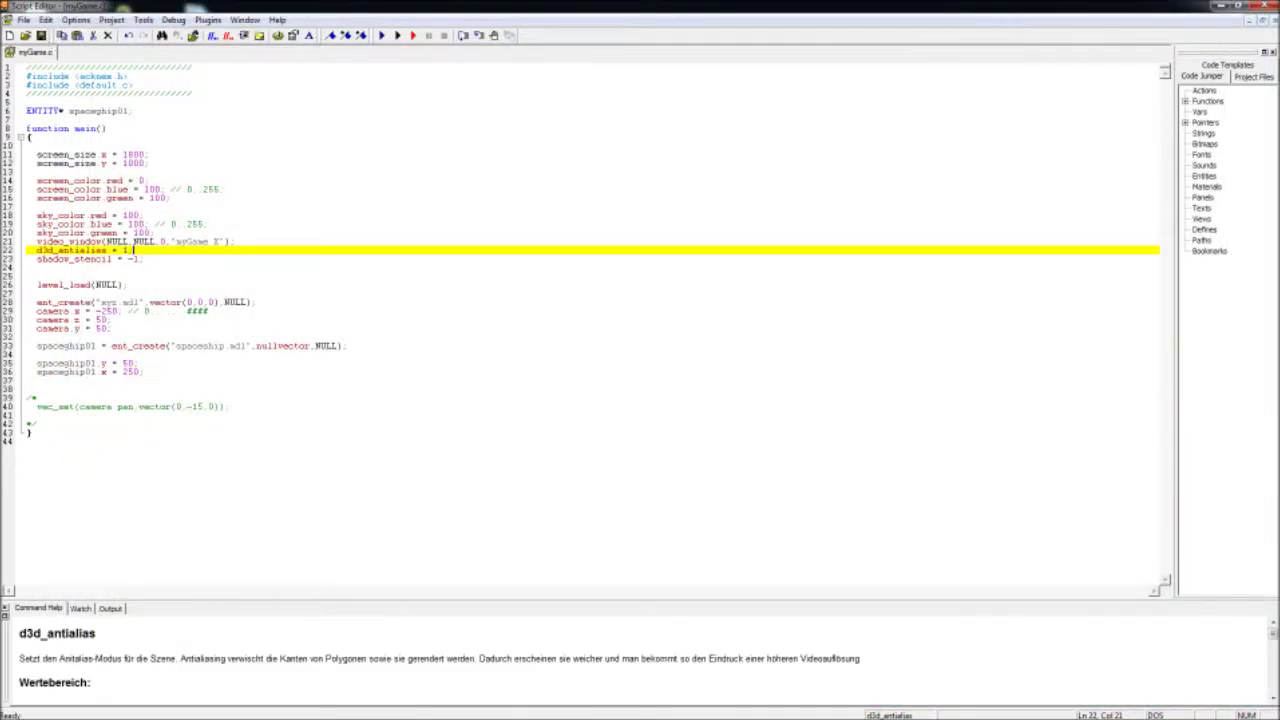
left_click(257, 302)
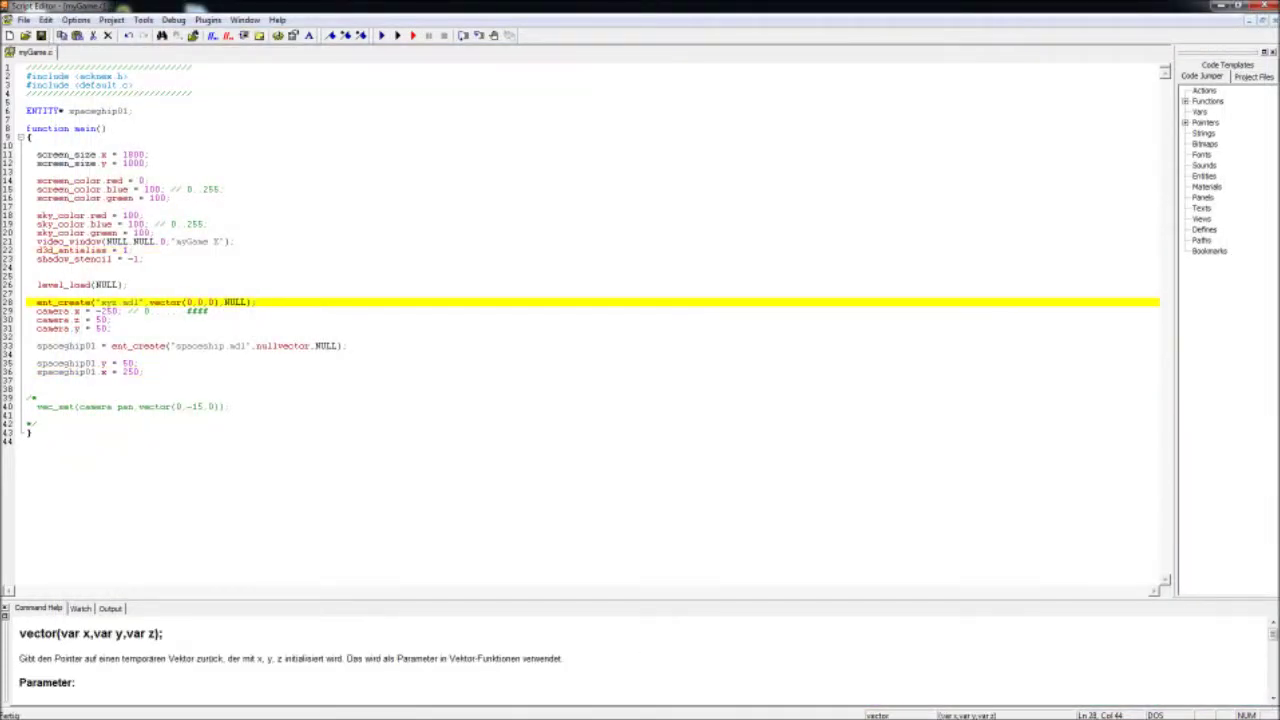
key("F5")
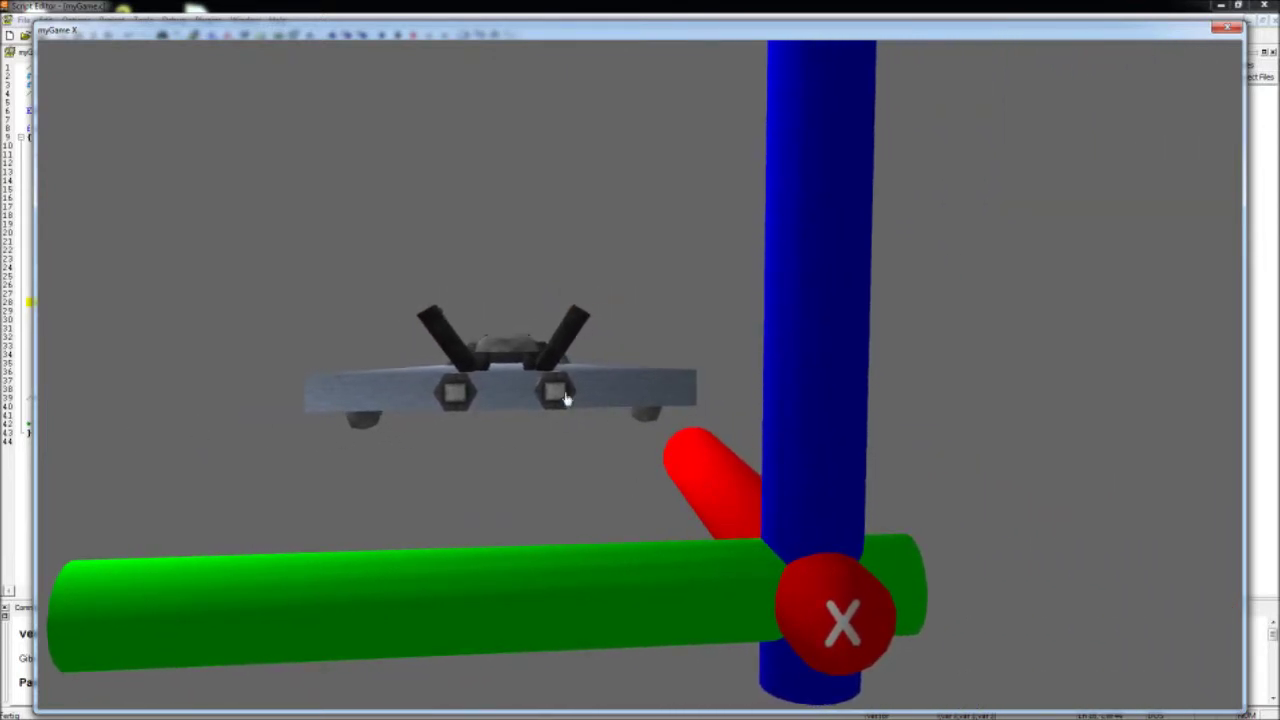
key("Escape")
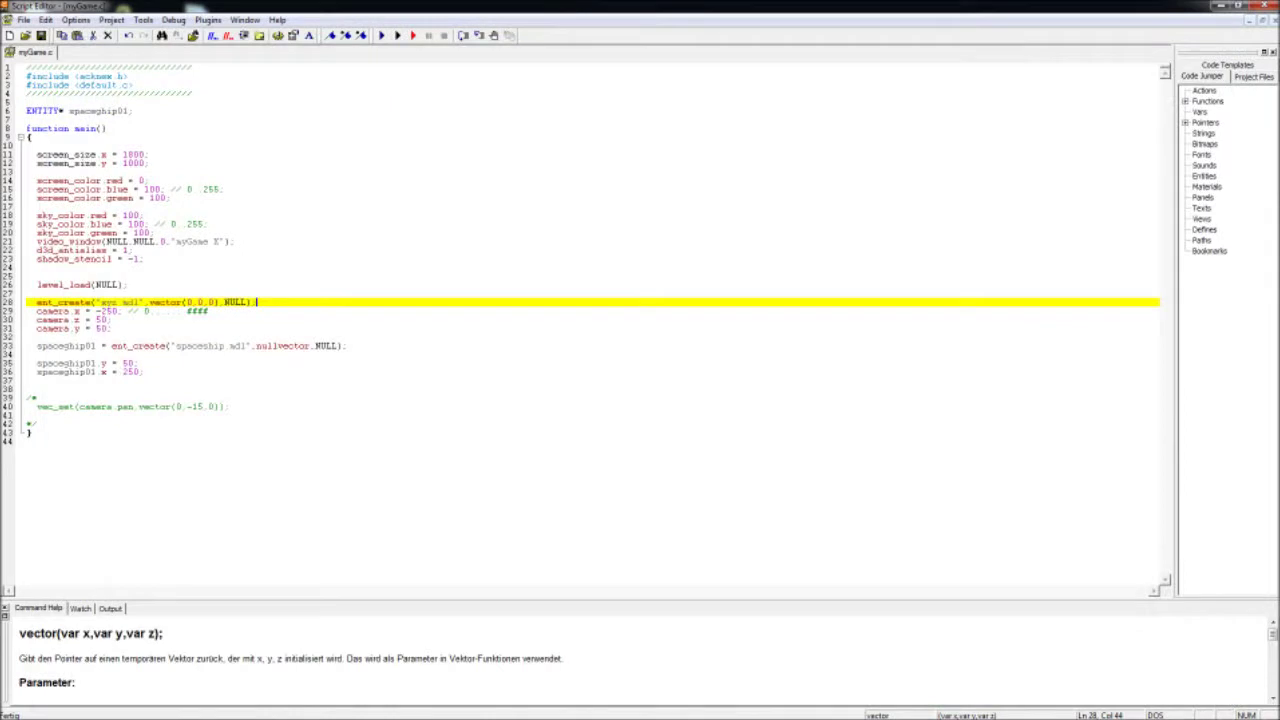
Add spaceghip01.z = 150; on line 38 and test-run to see the raised spaceship
left_click(113, 328)
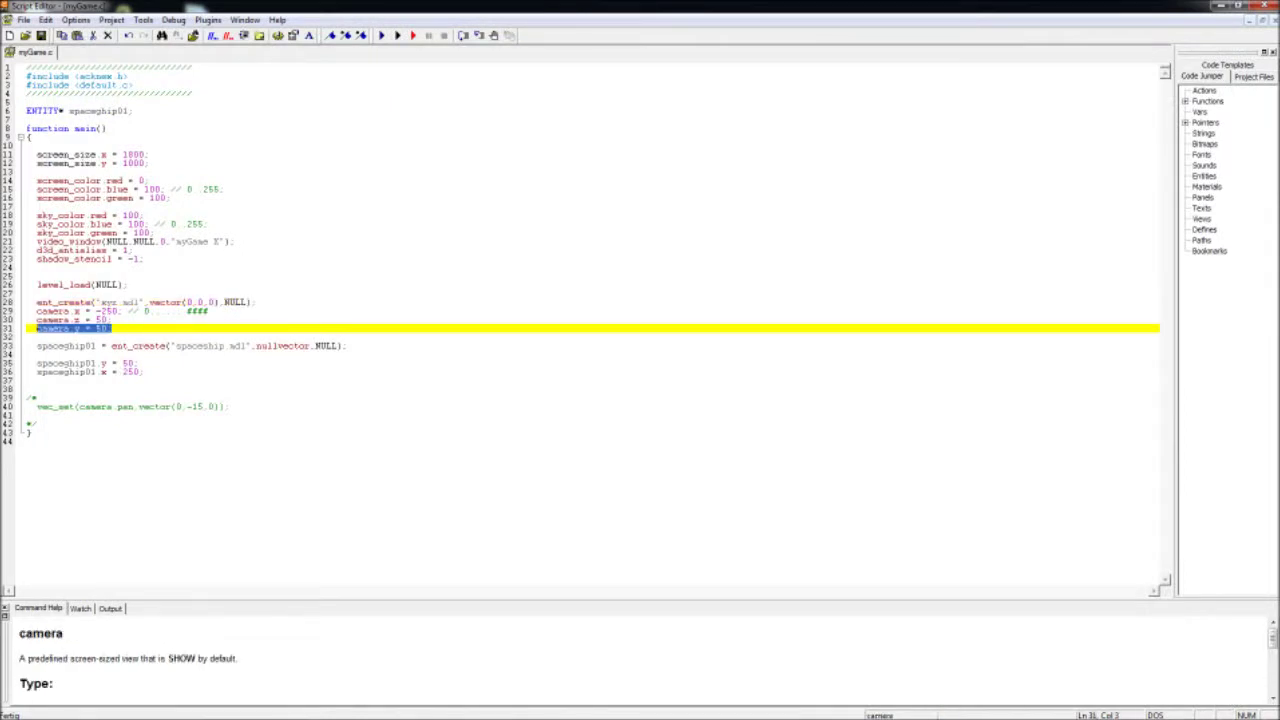
key("Return")
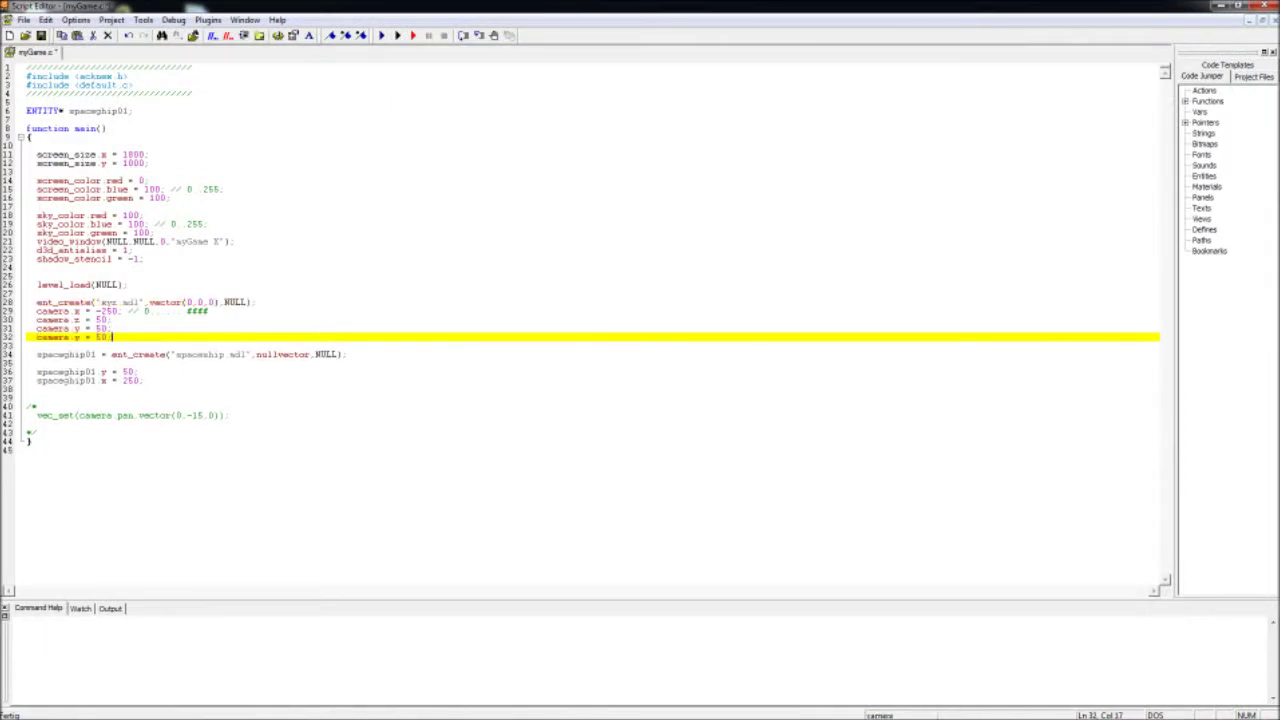
key("Down")
key("Down")
key("Down")
key("Down")
key("Down")
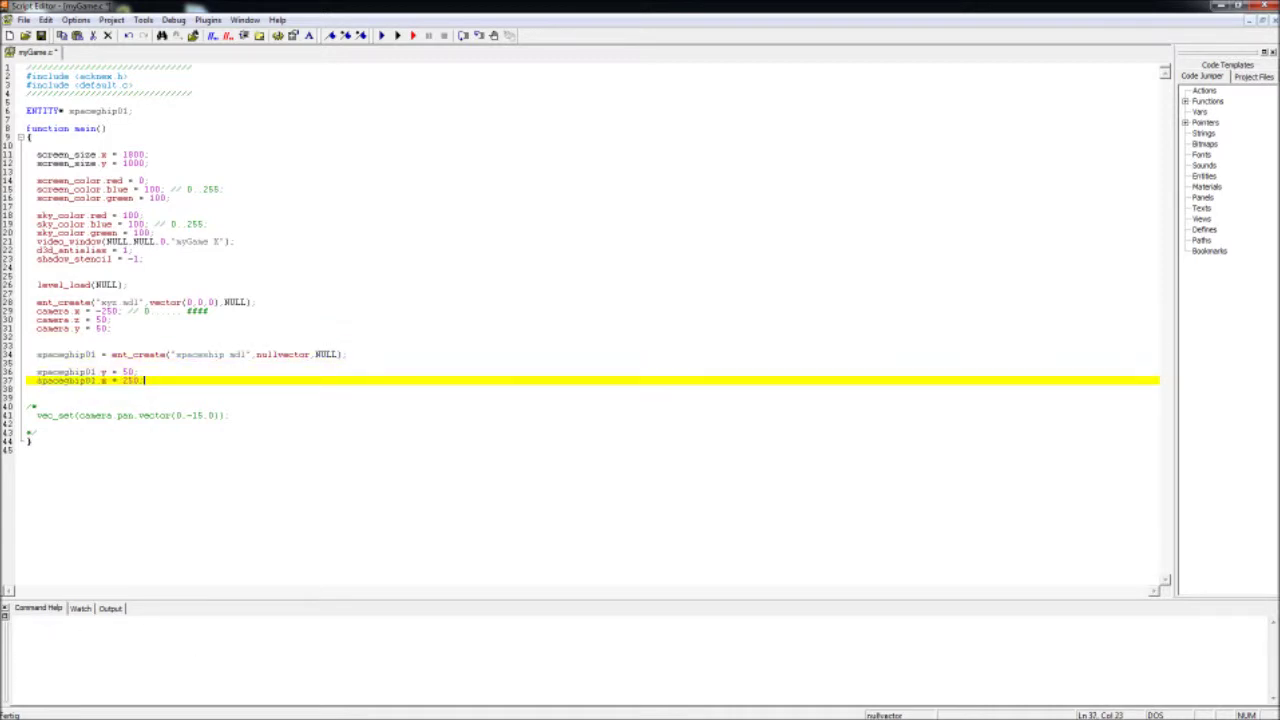
key("Return")
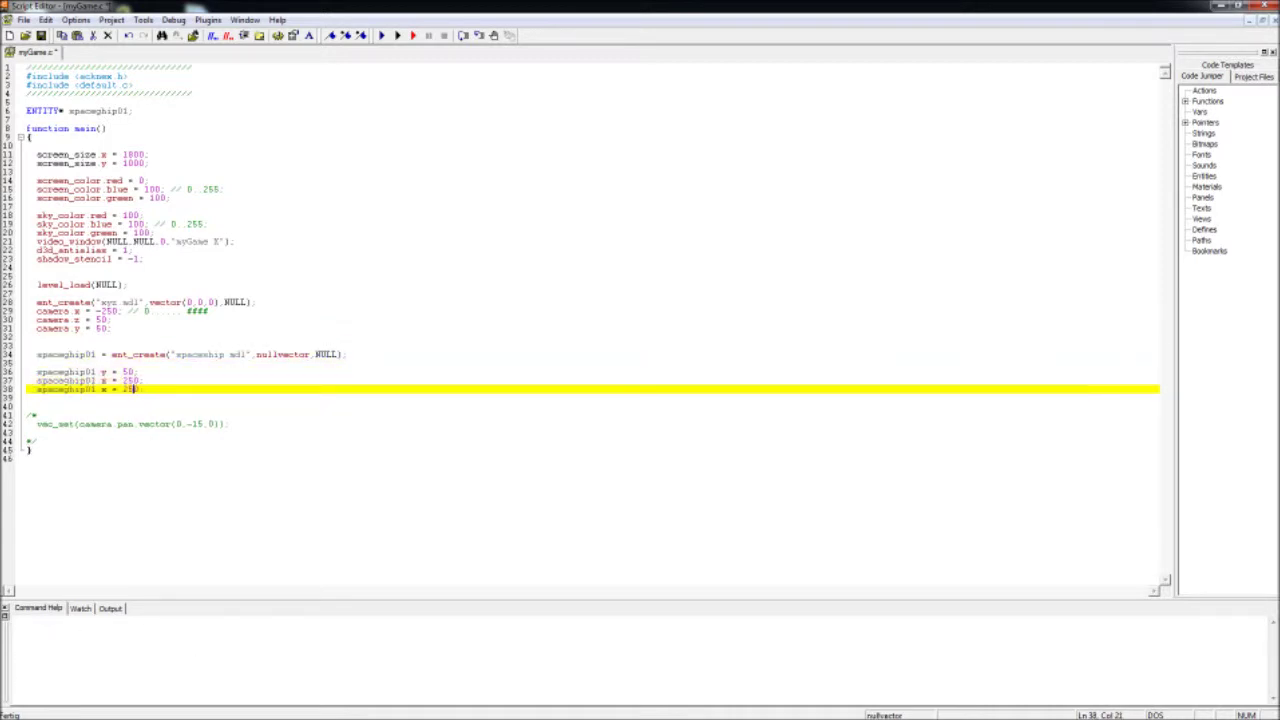
left_click(135, 389)
key("F5")
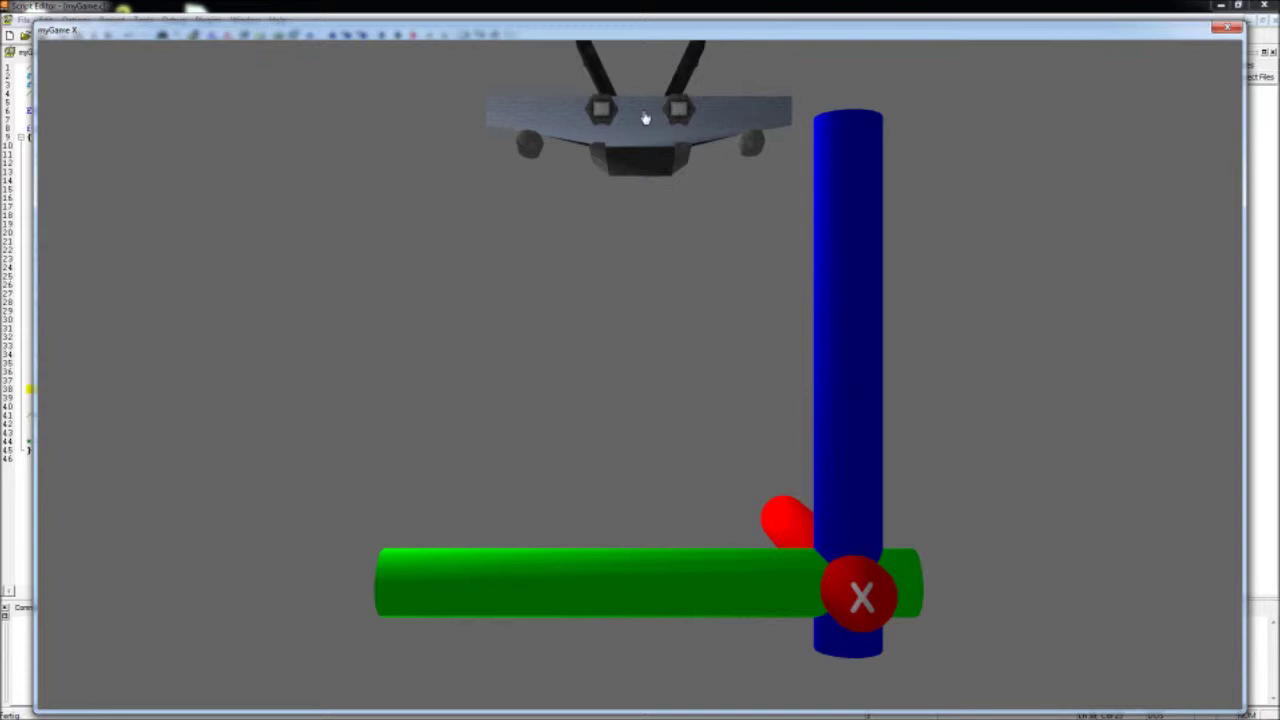
key("Escape")
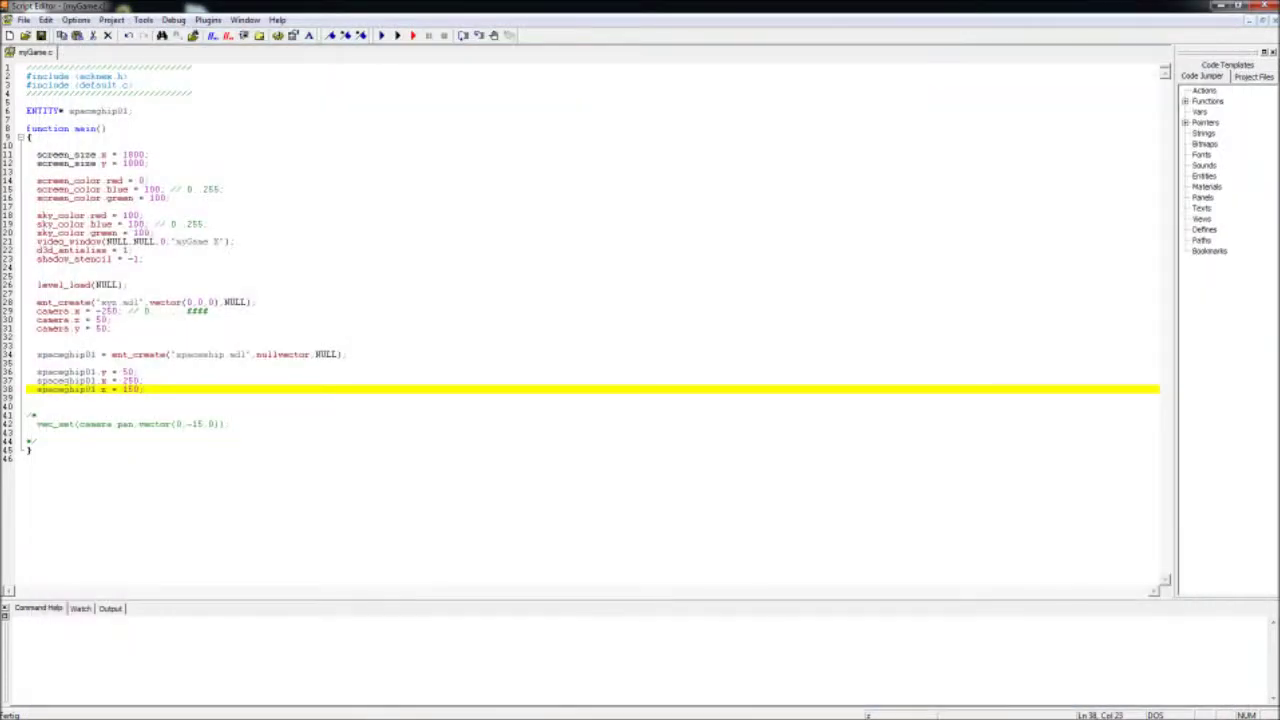
Change the spaceship's x from 250 and y from 50 to 0, then test-run
double_click(131, 380)
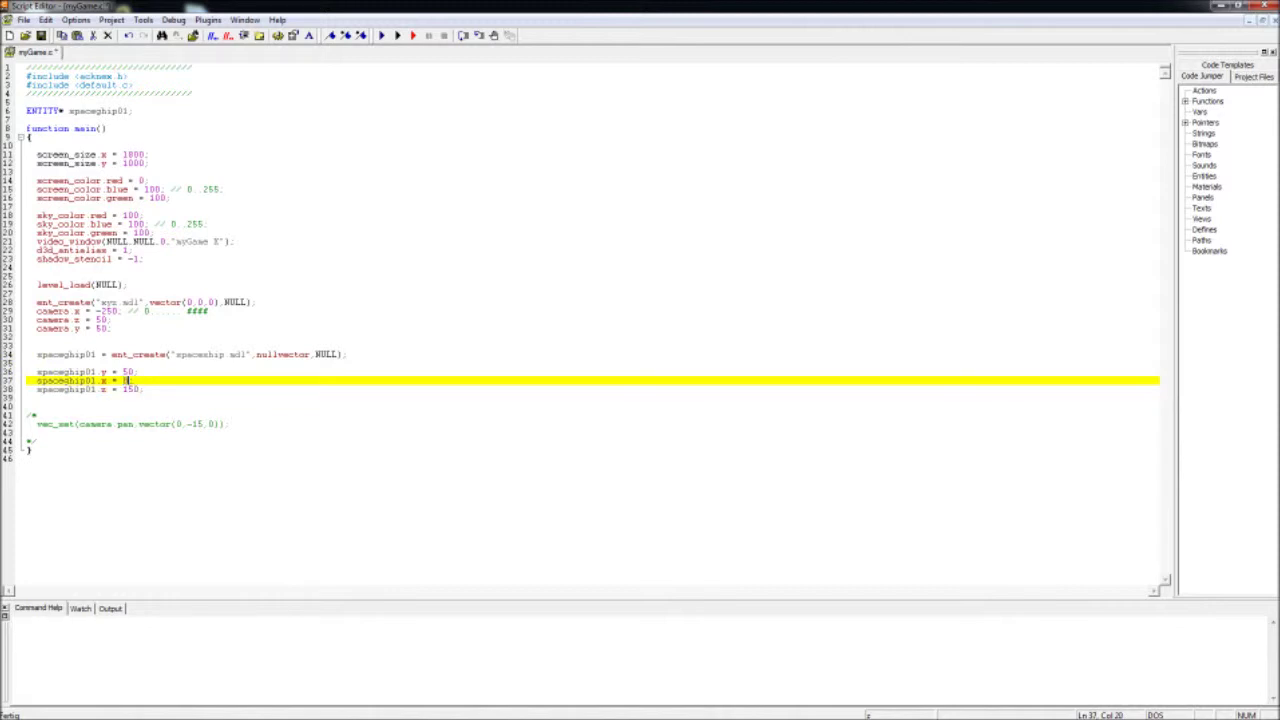
double_click(128, 372)
left_click(133, 380)
key("F5")
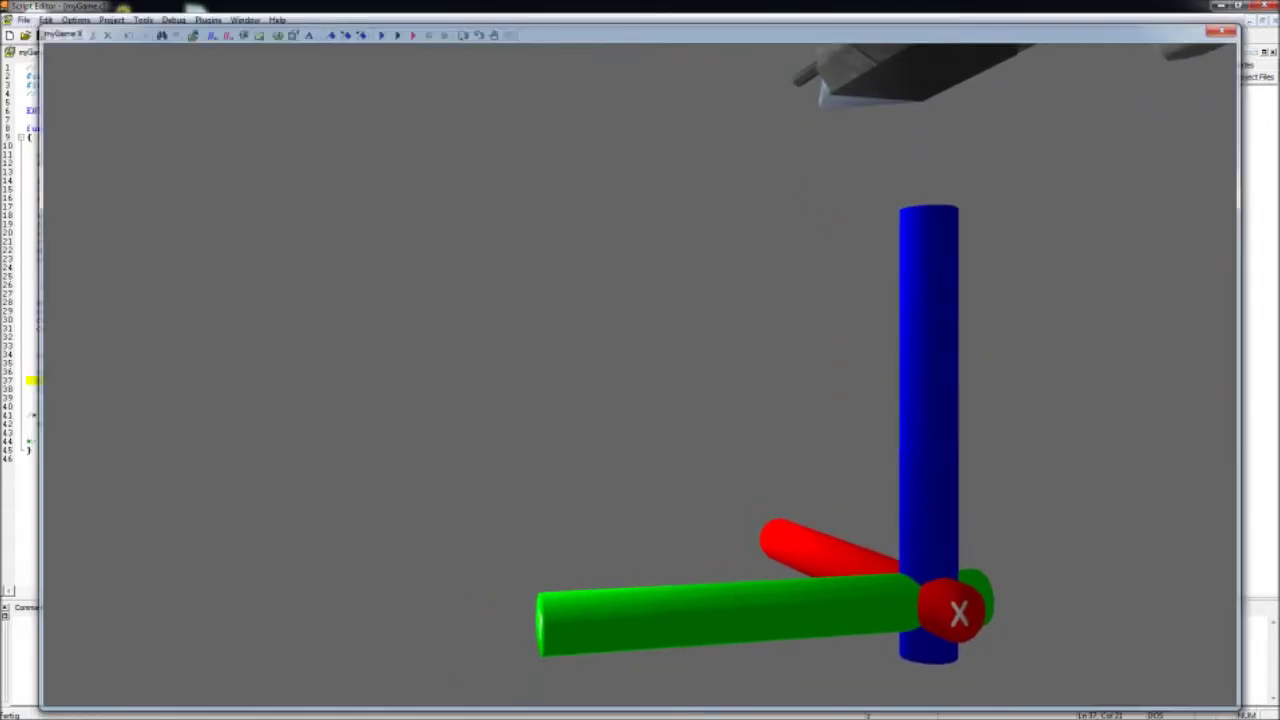
key("Escape")
left_click(145, 388)
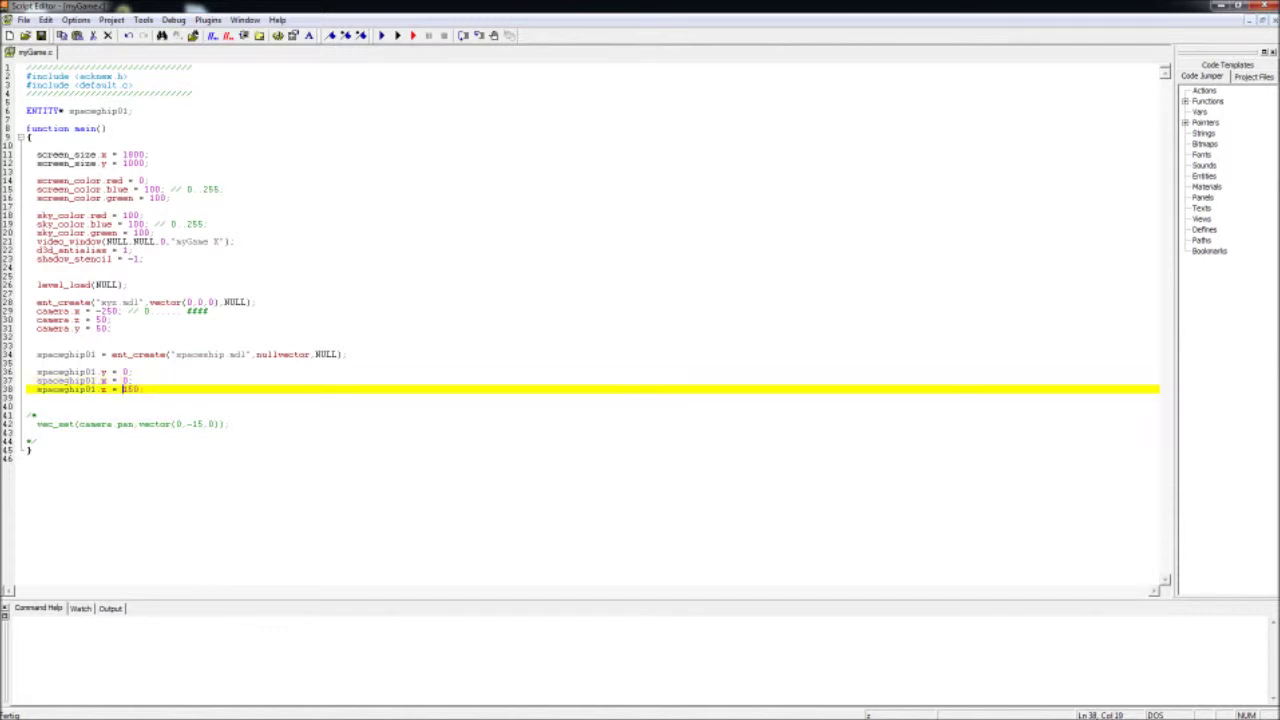
Test-run myGame.c with spaceship01's x, y and z positions set to 0
key("Up")
key("Up")
key("Up")
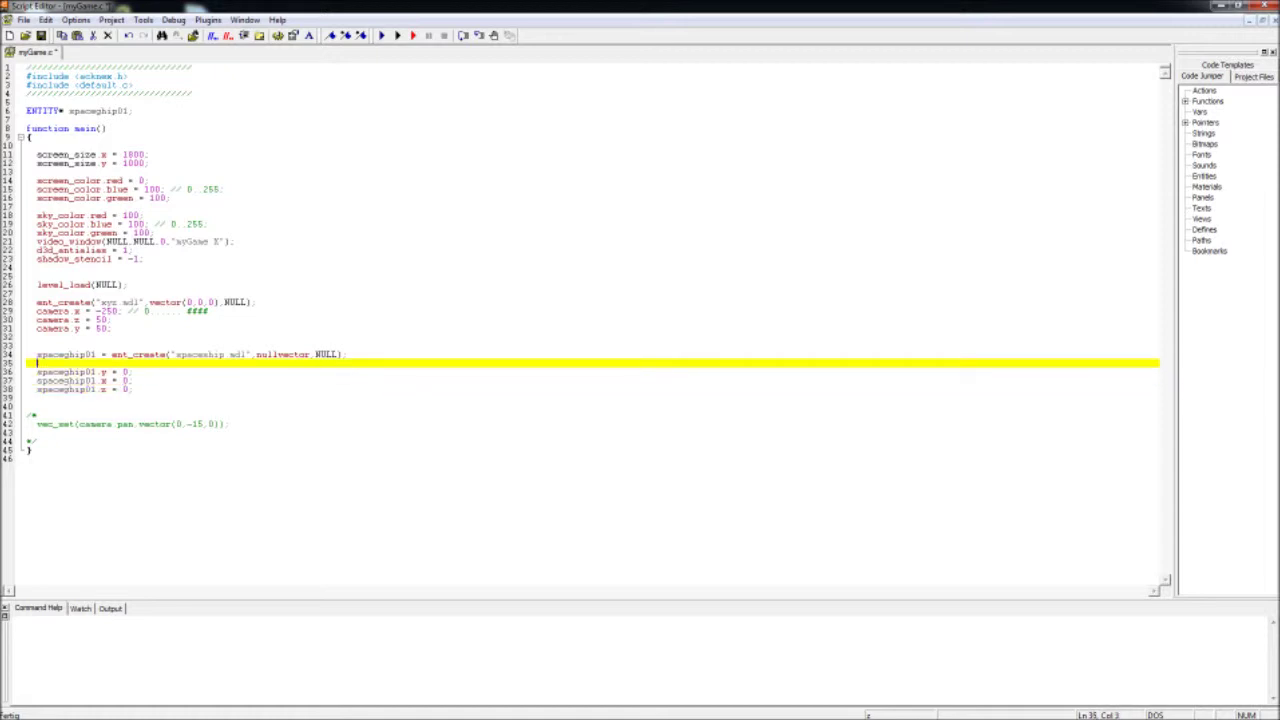
left_click(133, 372)
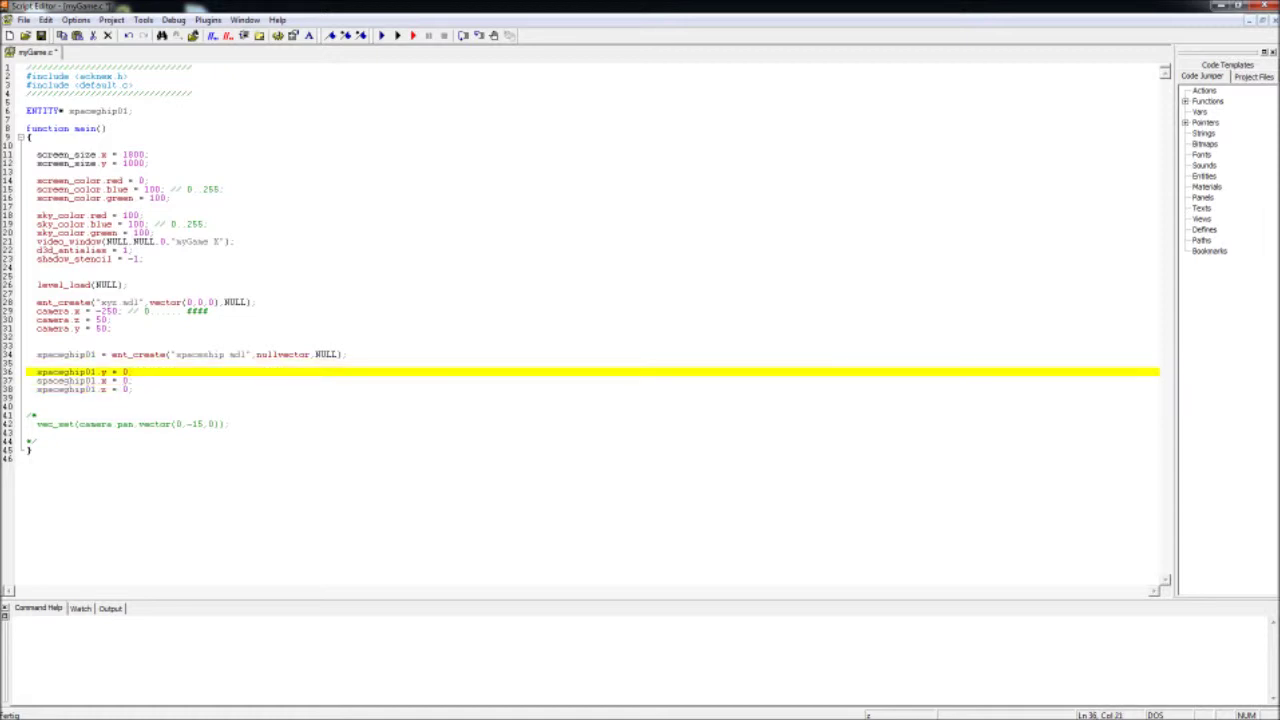
key("ctrl+alt+m")
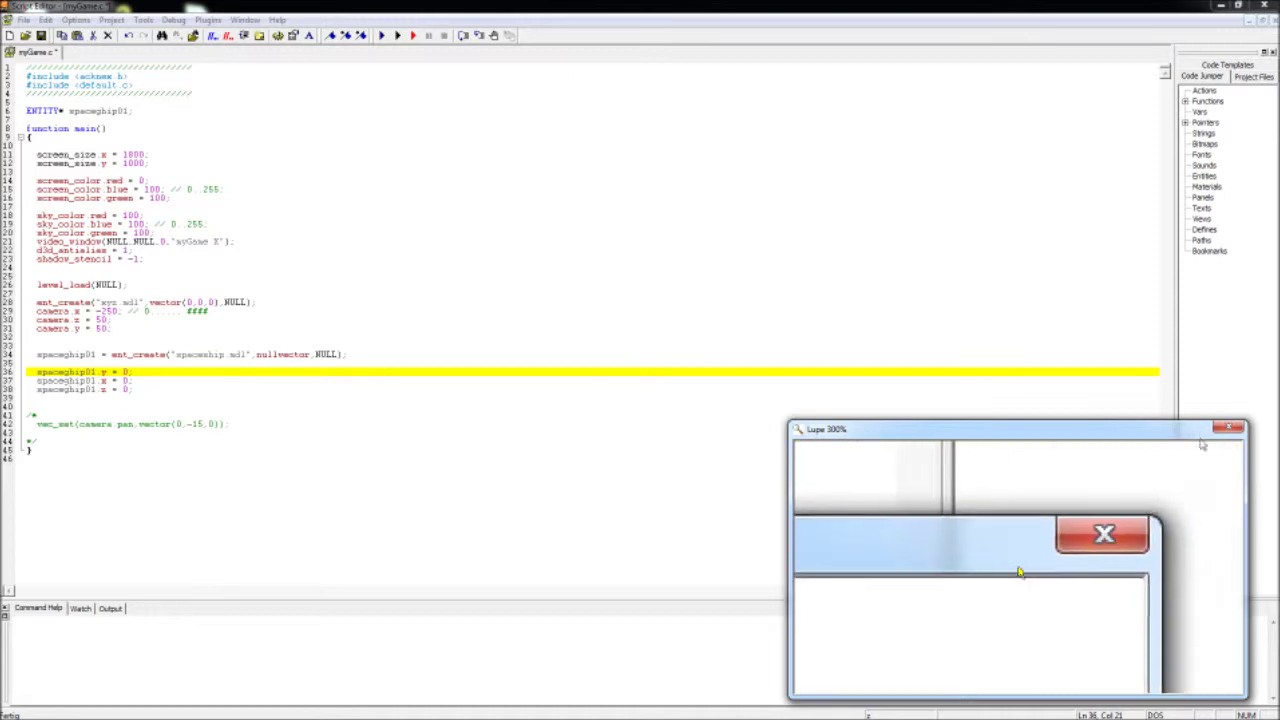
left_click(1229, 428)
left_click(133, 380)
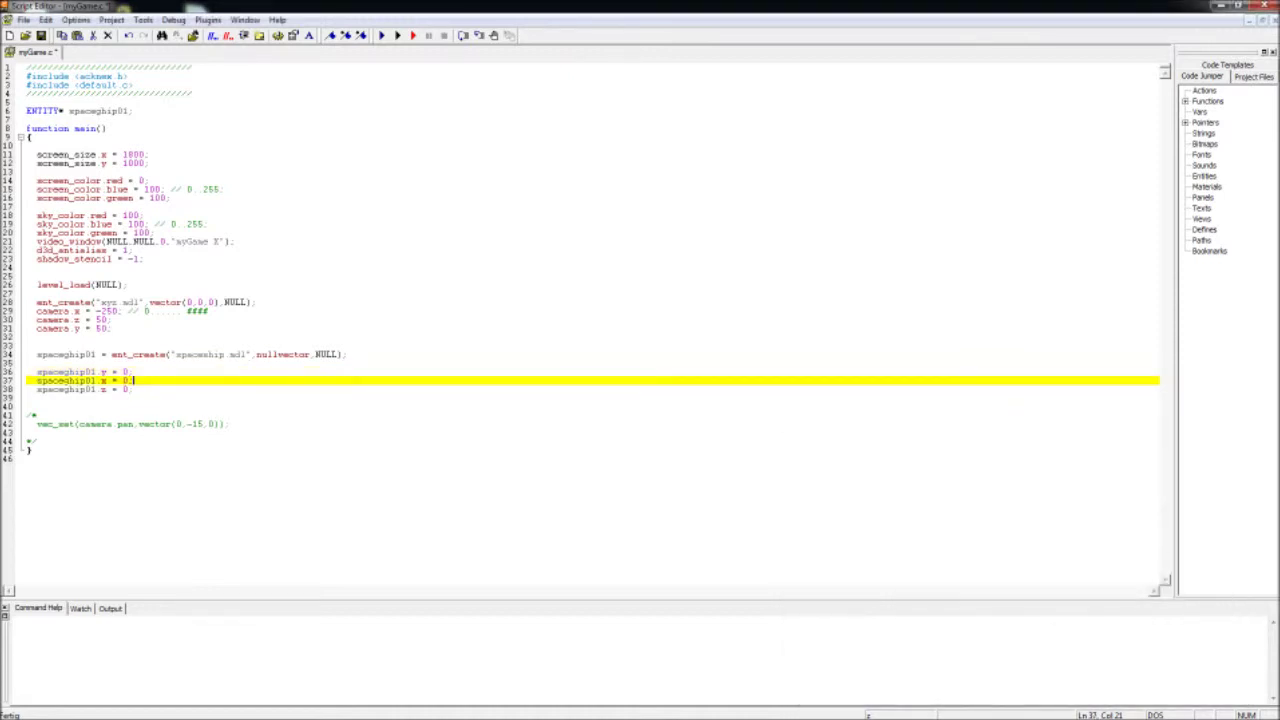
key("F5")
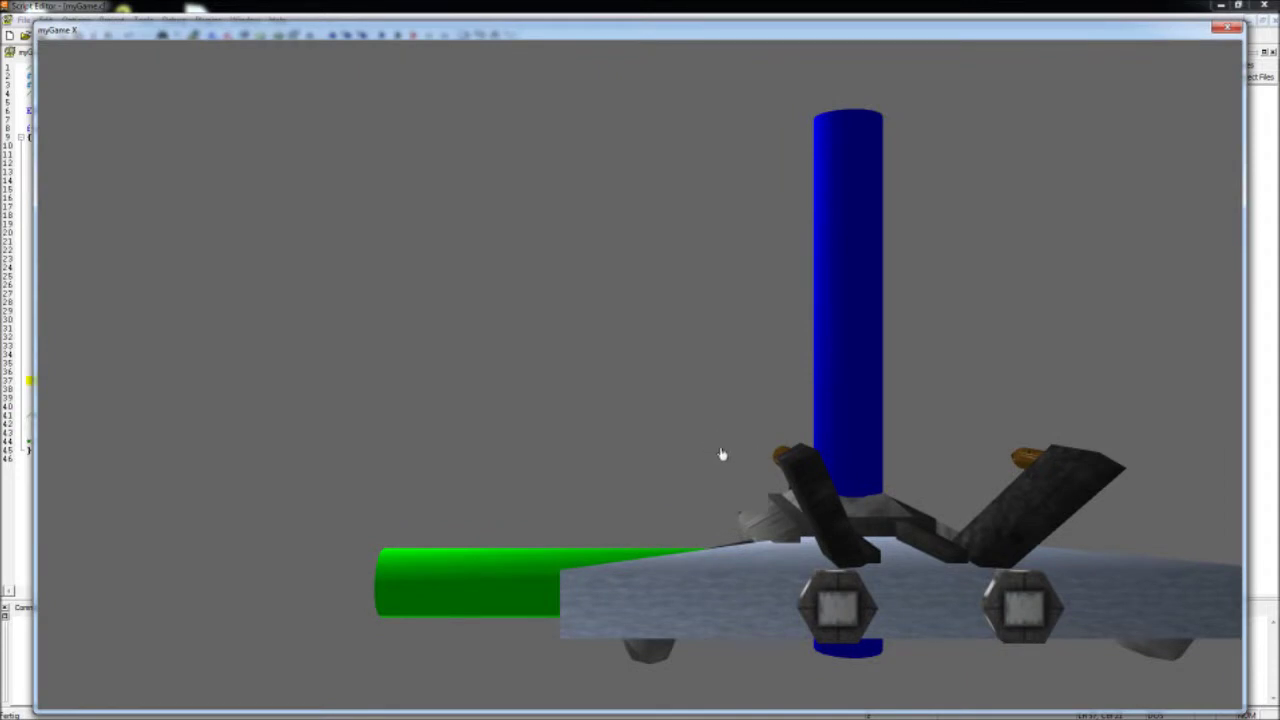
Orbit and zoom around the spaceship, toggling the engine statistics overlay with F1 and F11
mouse_move(722, 455)
left_mouse_down()
mouse_move(1070, 464)
mouse_move(771, 456)
mouse_move(849, 494)
mouse_move(1029, 491)
mouse_move(903, 480)
mouse_move(971, 466)
mouse_move(703, 420)
mouse_move(569, 380)
mouse_move(773, 414)
mouse_move(575, 365)
left_mouse_up()
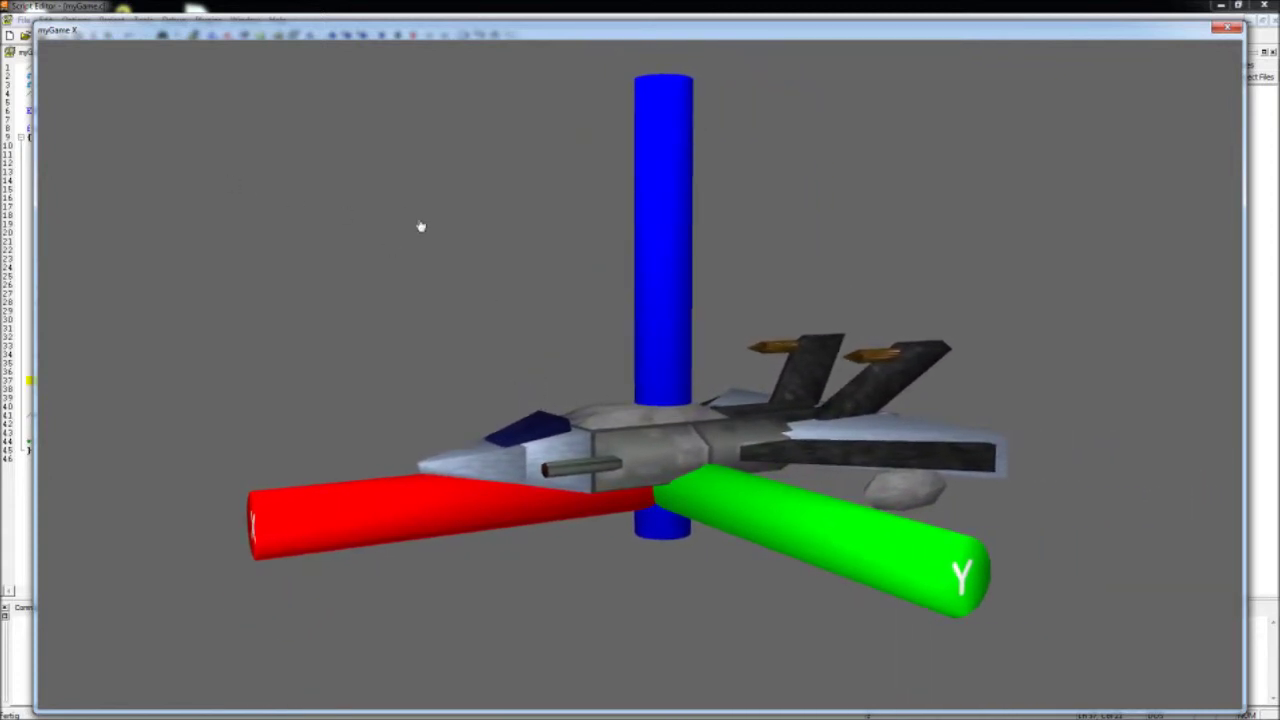
key("F1")
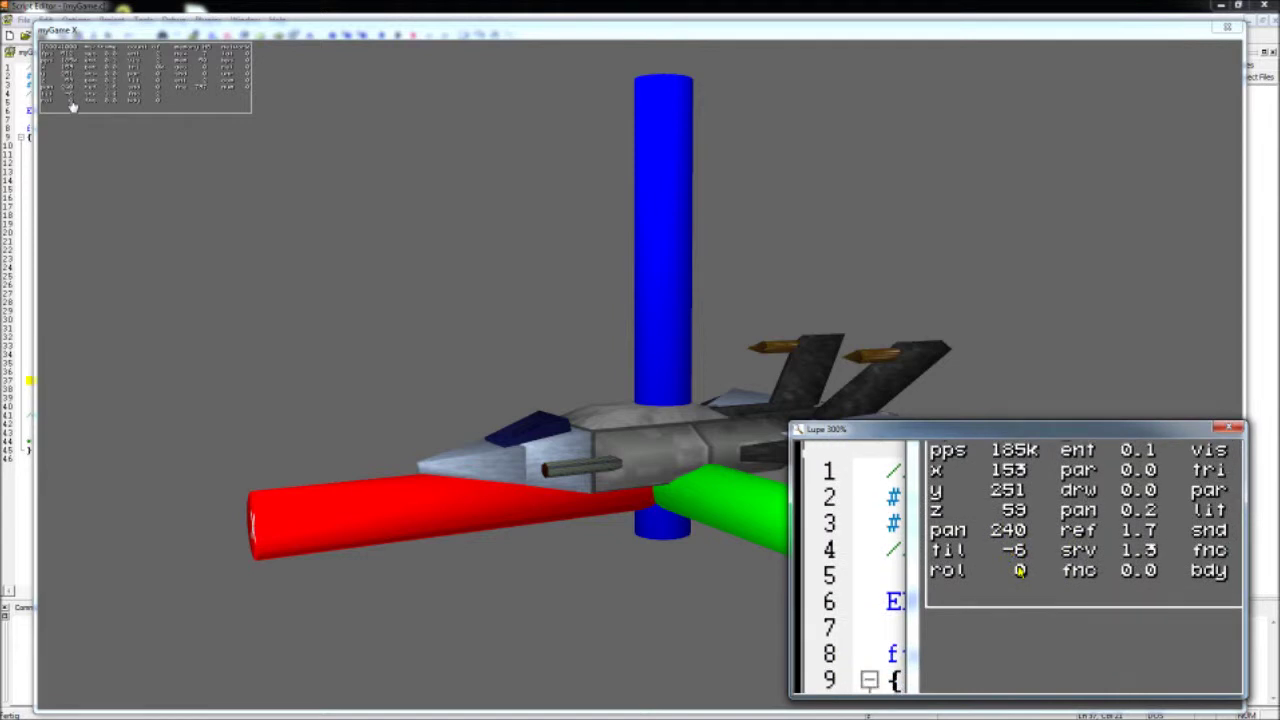
left_click(1228, 428)
scroll(787, 360, "up", 3)
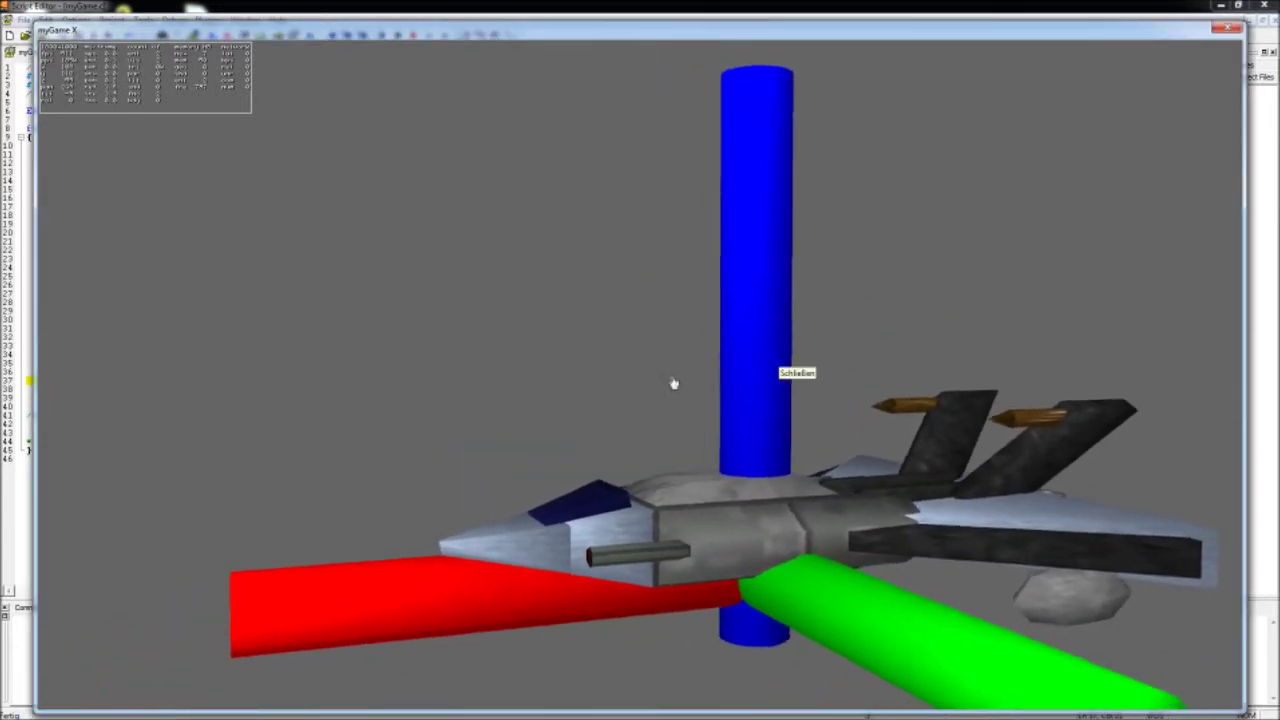
middle_click_drag(787, 360, 626, 372)
left_click(626, 372)
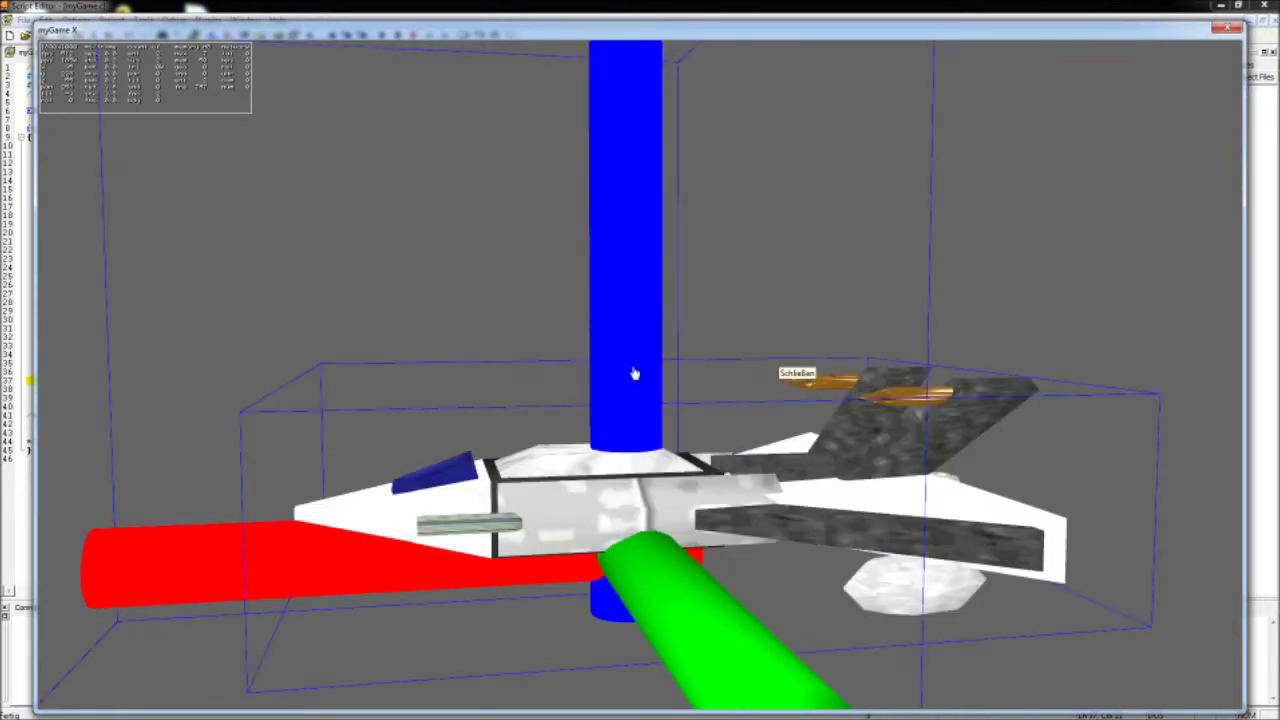
key("F11")
Orbit the spaceship and colored axes from the front and above, then close the game window
mouse_move(642, 371)
middle_mouse_down()
mouse_move(526, 400)
mouse_move(631, 414)
mouse_move(574, 389)
mouse_move(523, 394)
mouse_move(429, 440)
mouse_move(621, 422)
mouse_move(363, 409)
mouse_move(894, 349)
mouse_move(632, 355)
mouse_move(826, 357)
mouse_move(703, 351)
mouse_move(770, 351)
middle_mouse_up()
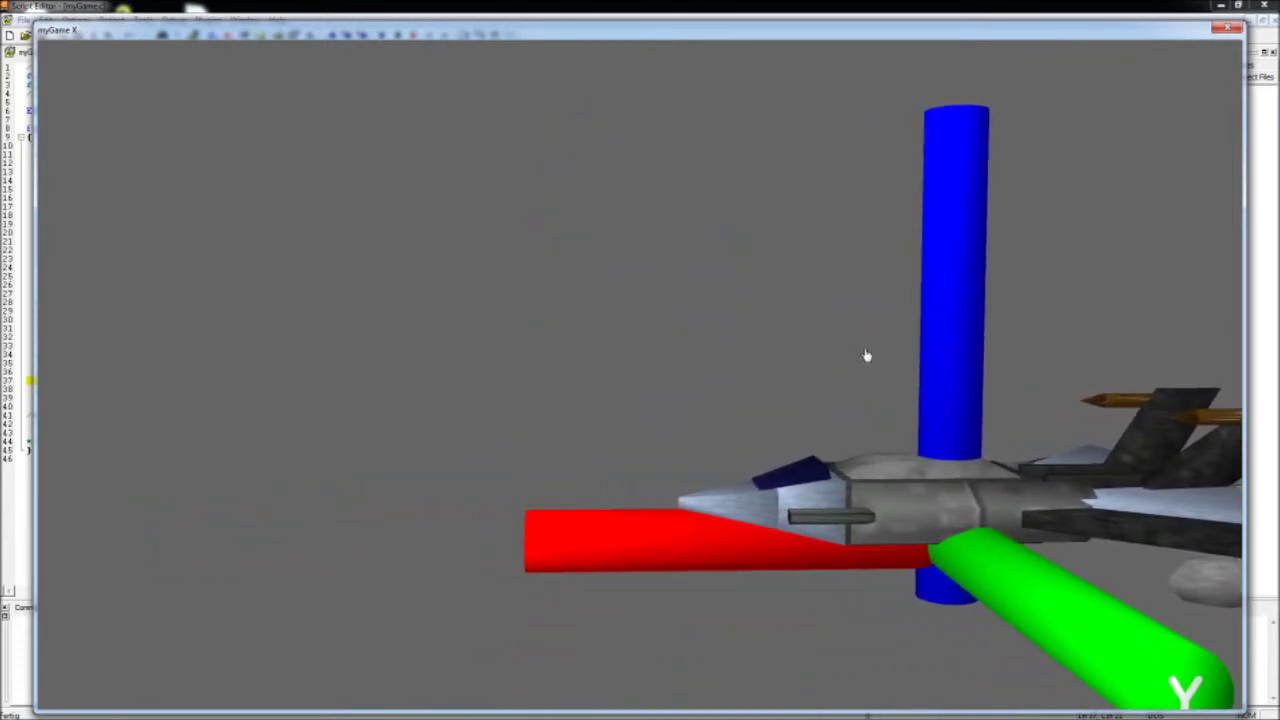
mouse_move(900, 358)
middle_mouse_down()
mouse_move(934, 409)
mouse_move(871, 409)
mouse_move(855, 392)
middle_mouse_up()
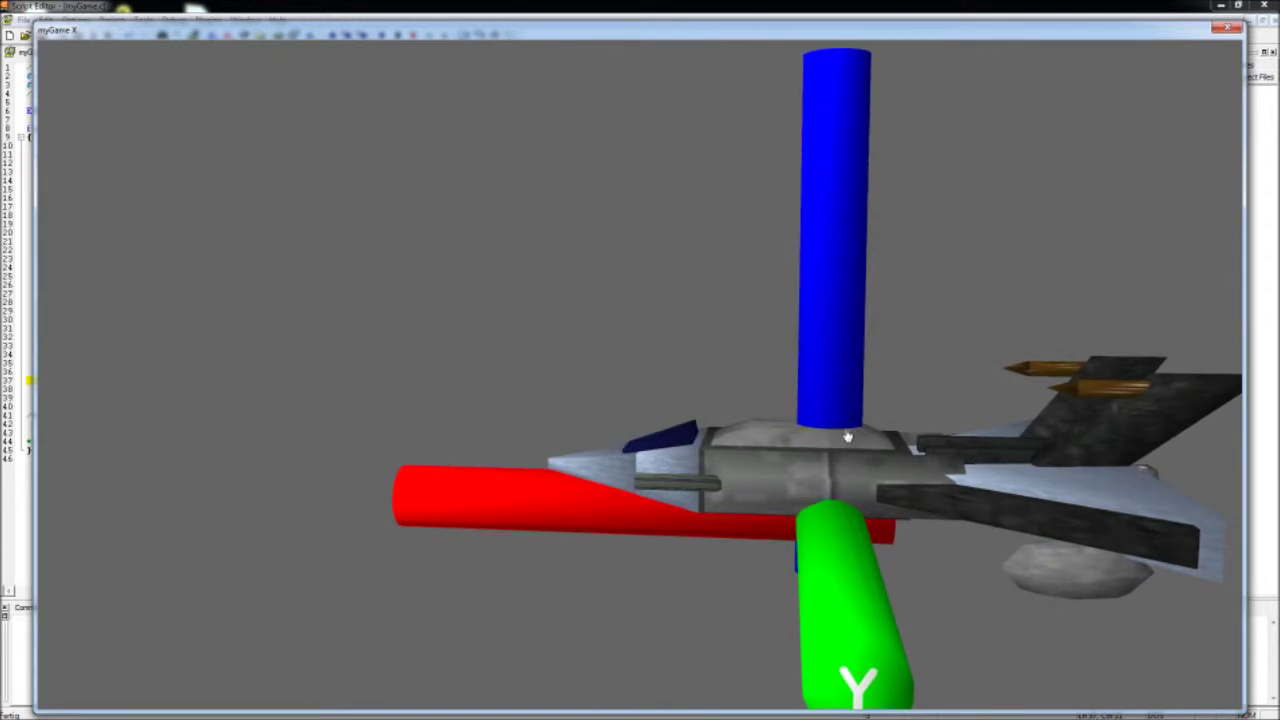
mouse_move(847, 432)
middle_mouse_down()
mouse_move(860, 400)
mouse_move(966, 457)
mouse_move(763, 443)
mouse_move(1106, 457)
mouse_move(829, 666)
mouse_move(1045, 626)
middle_mouse_up()
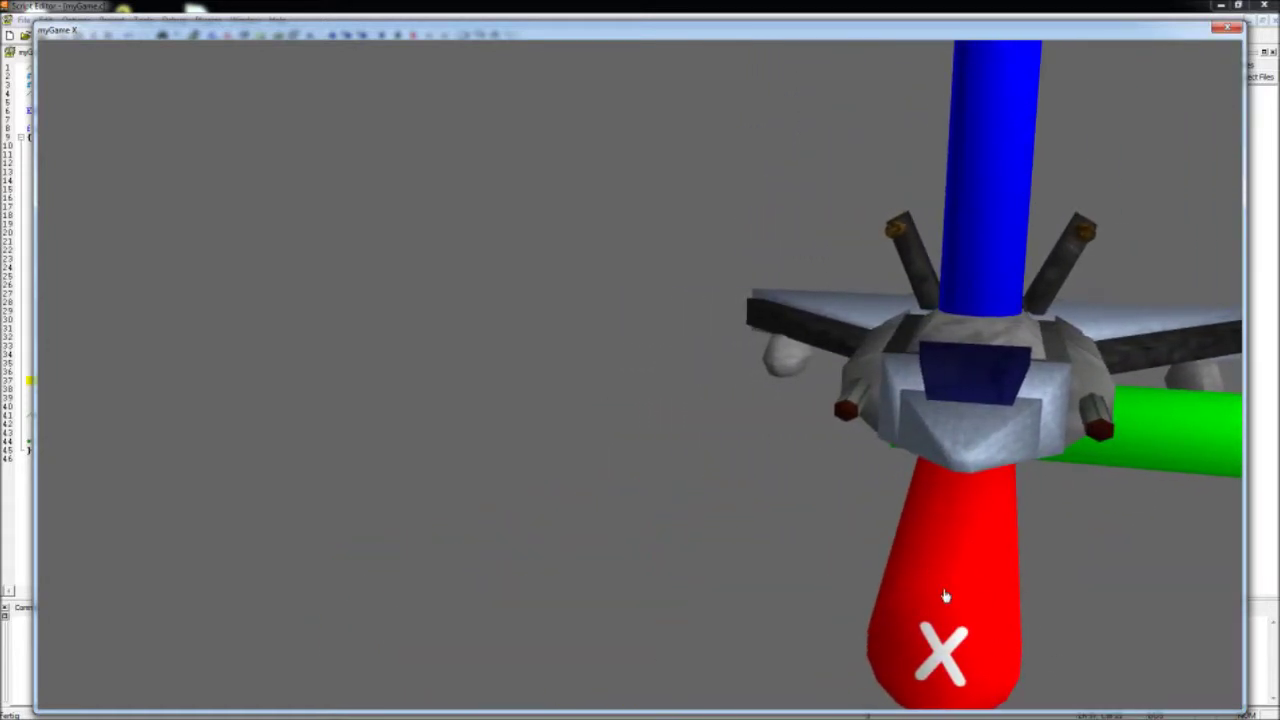
mouse_move(950, 594)
middle_mouse_down()
mouse_move(1069, 389)
mouse_move(1048, 223)
mouse_move(913, 204)
middle_mouse_up()
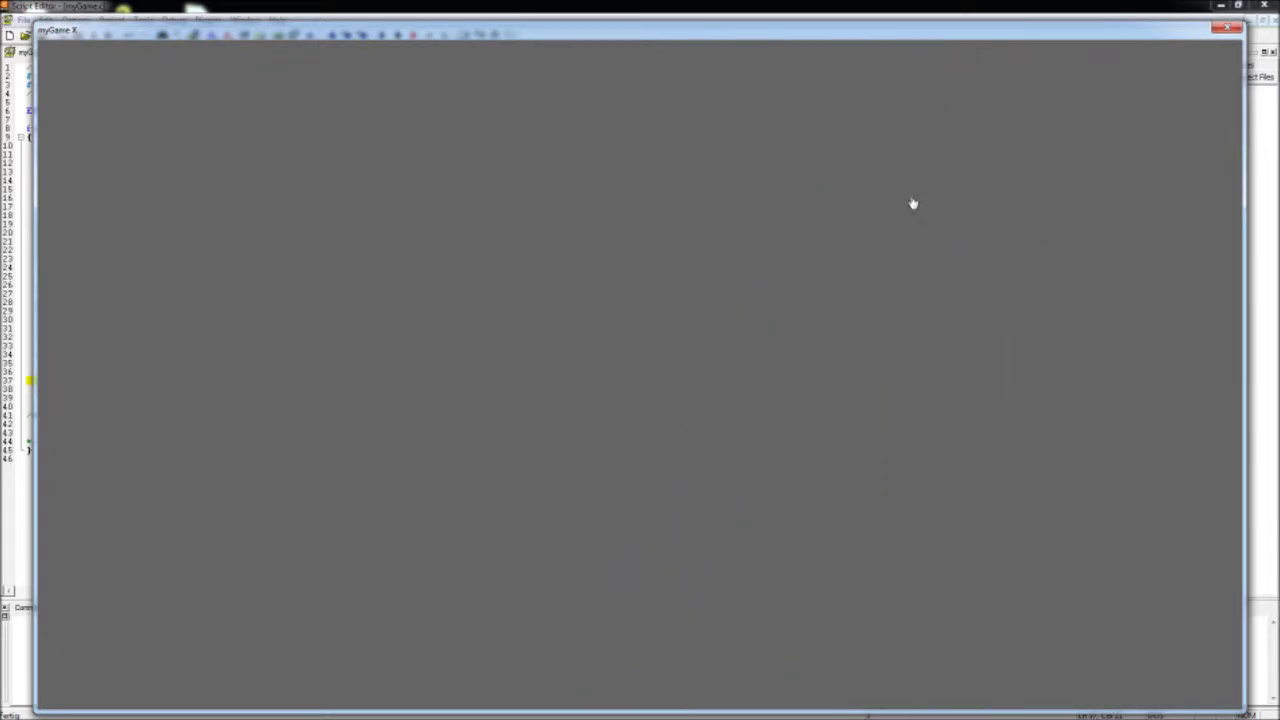
mouse_move(774, 628)
middle_mouse_down()
mouse_move(677, 431)
mouse_move(517, 443)
mouse_move(737, 423)
mouse_move(543, 457)
mouse_move(509, 543)
mouse_move(337, 586)
mouse_move(794, 431)
mouse_move(966, 429)
mouse_move(1026, 383)
mouse_move(916, 354)
mouse_move(920, 334)
mouse_move(920, 400)
mouse_move(977, 400)
mouse_move(957, 425)
mouse_move(934, 346)
middle_mouse_up()
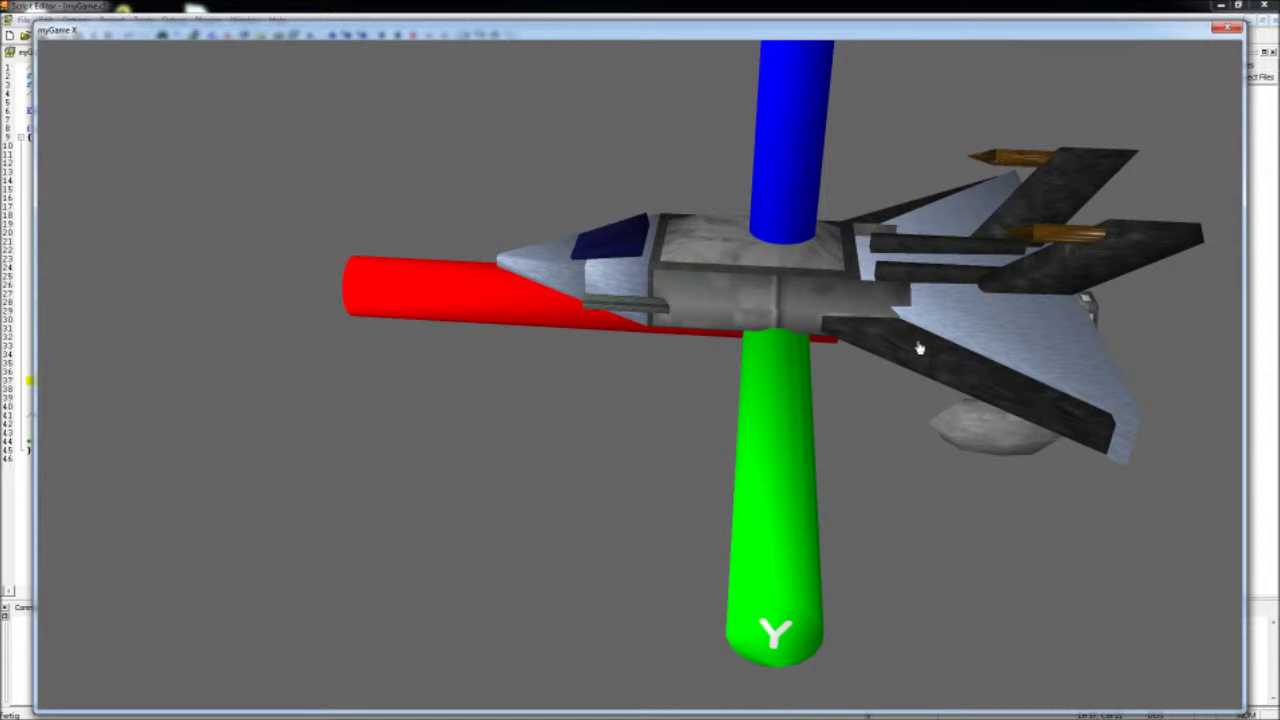
key("Escape")
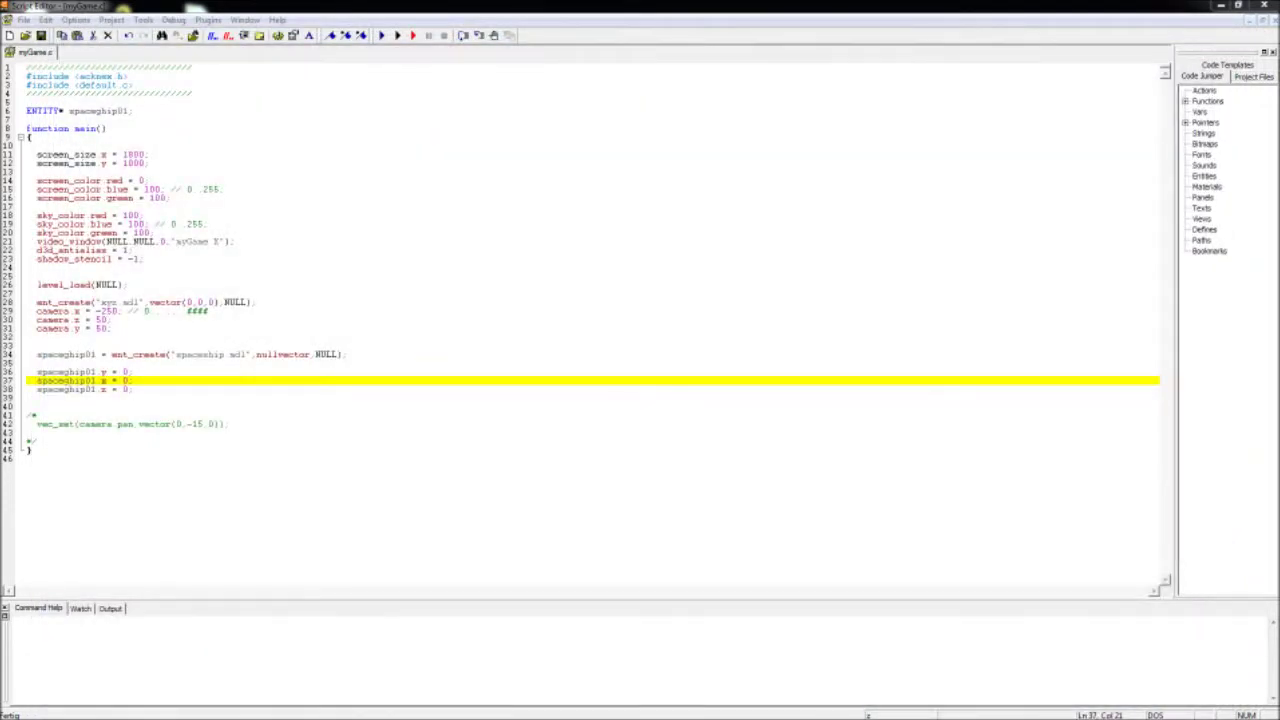
Duplicate the xyz.mdl ent_create line below the spaceship lines and change it to ptr.mdl
left_click(257, 301)
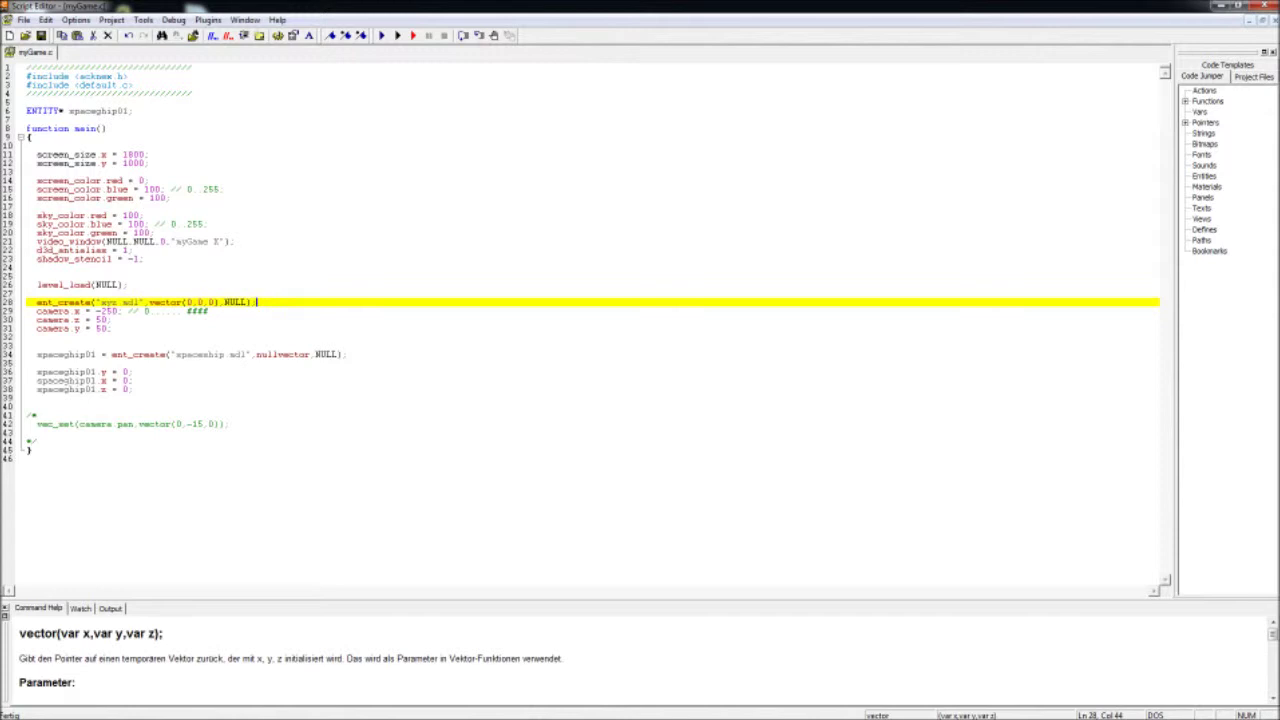
key("shift+Home")
key("ctrl+c")
key("Down")
key("Down")
key("Down")
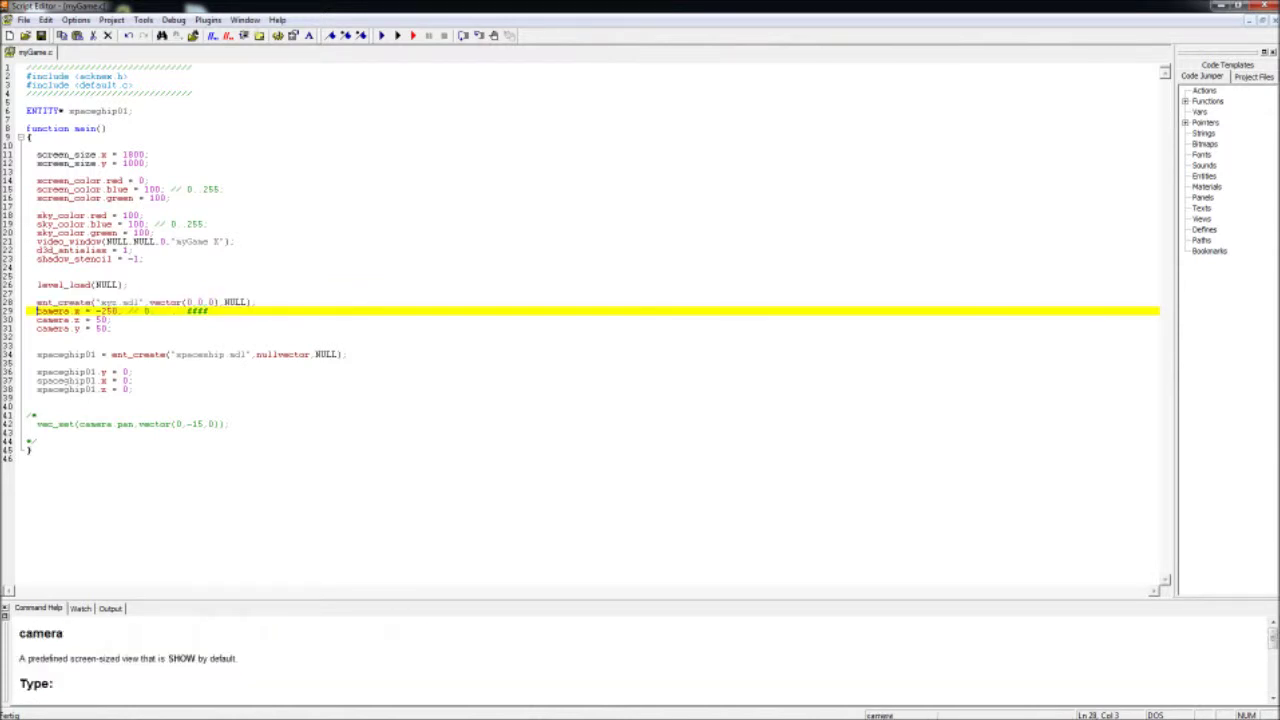
key("Down")
key("Up")
key("Down")
key("Down")
key("Down")
key("Down")
key("Down")
key("Down")
key("Down")
key("Down")
key("Down")
key("Return")
key("Up")
key("ctrl+v")
key("Home")
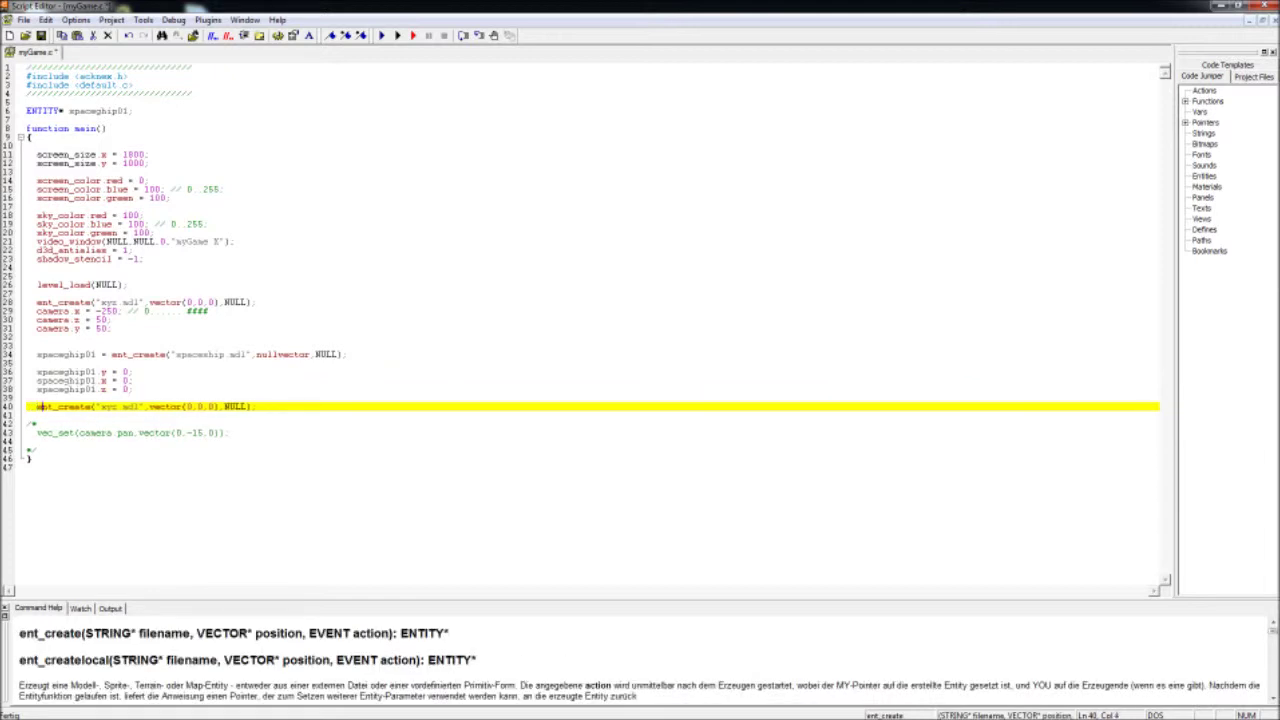
key("ctrl+Right")
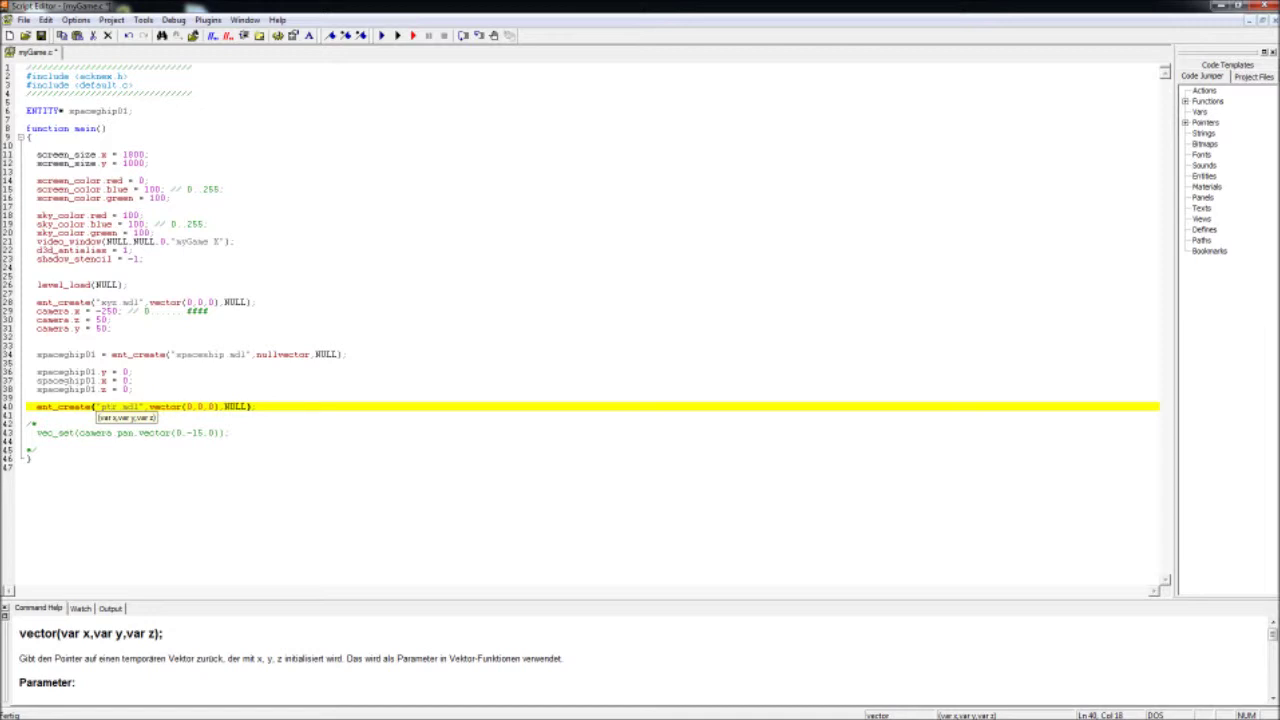
key("End")
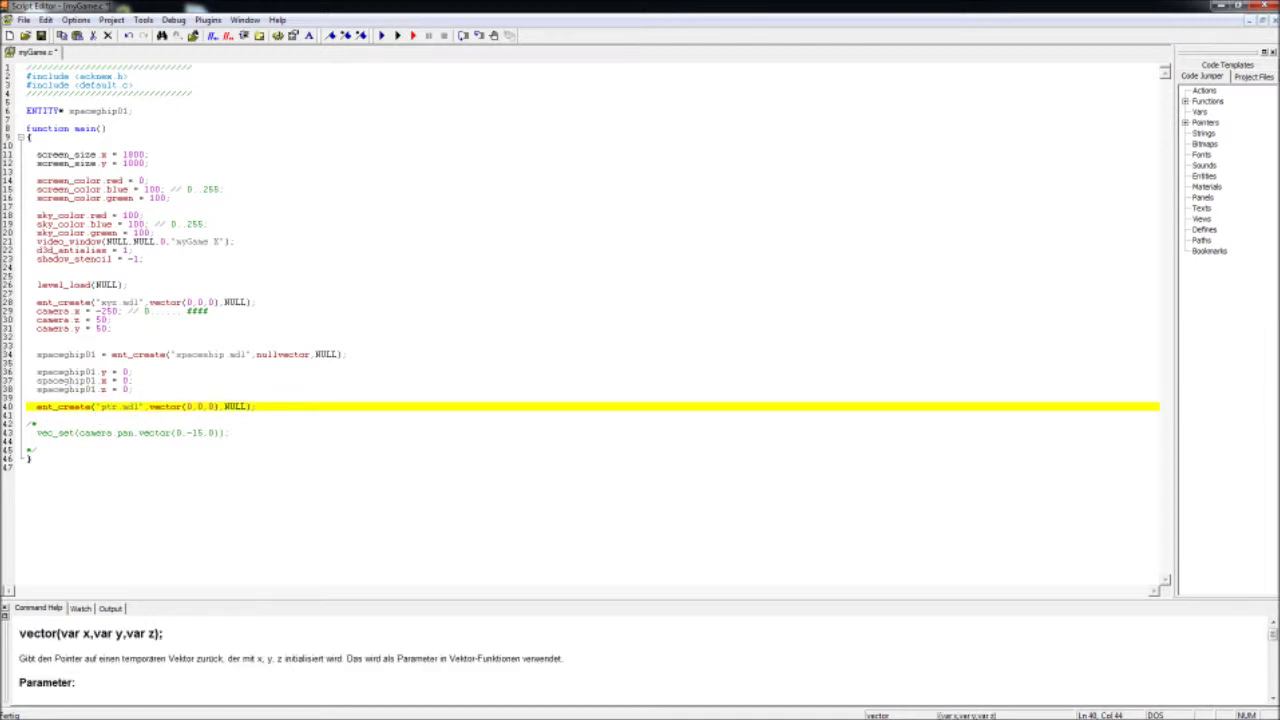
Paste ptr.mdl into the myGame folder after the missing-model error and test-run again
key("F5")
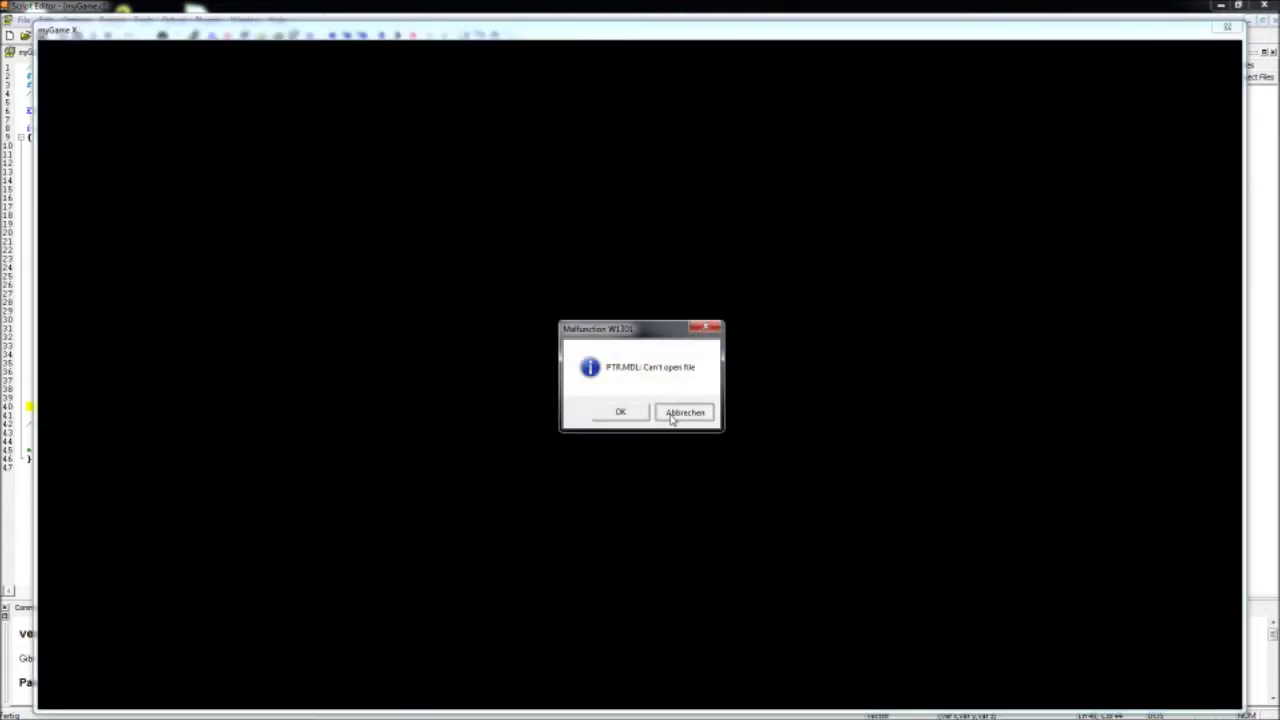
left_click(685, 413)
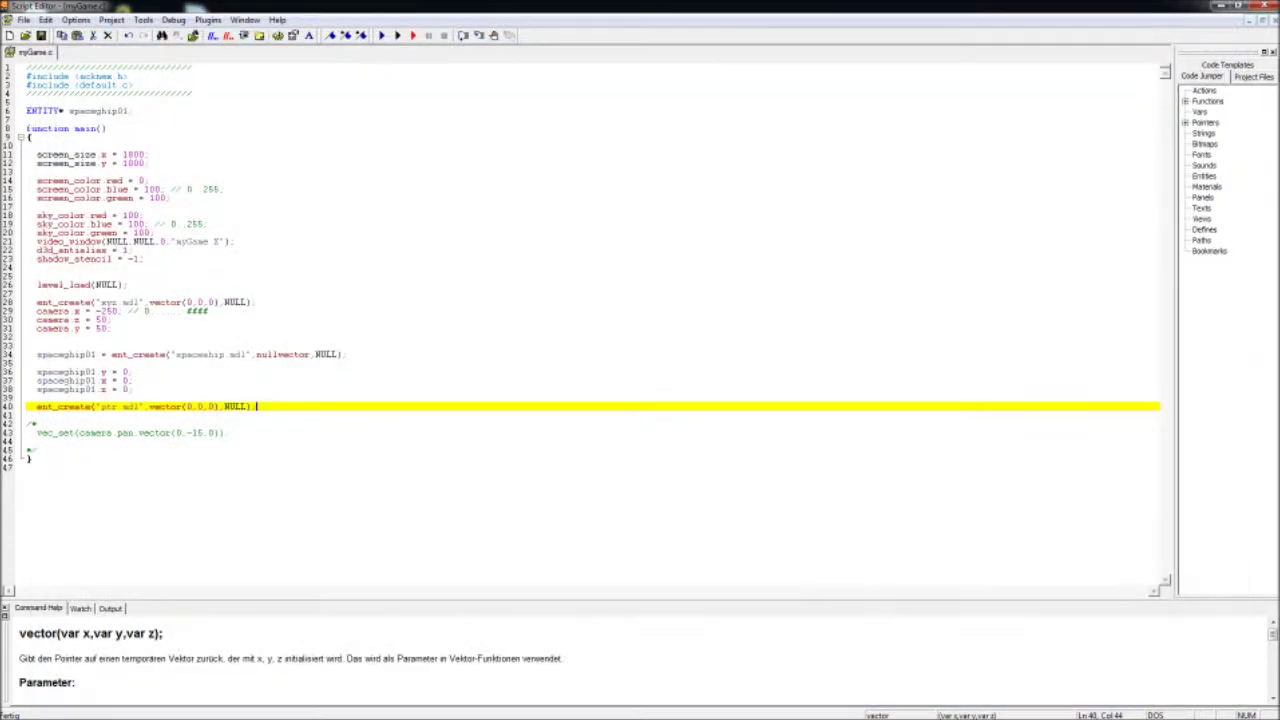
left_click(1208, 10)
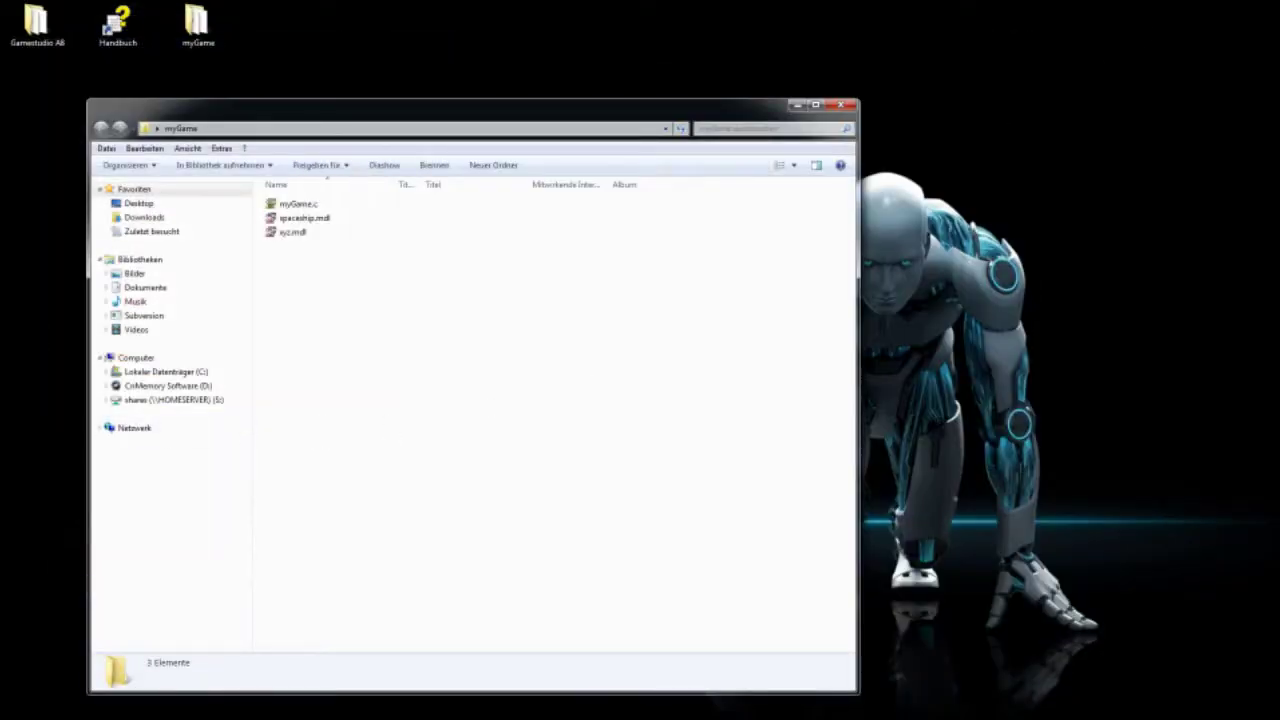
key("ctrl+v")
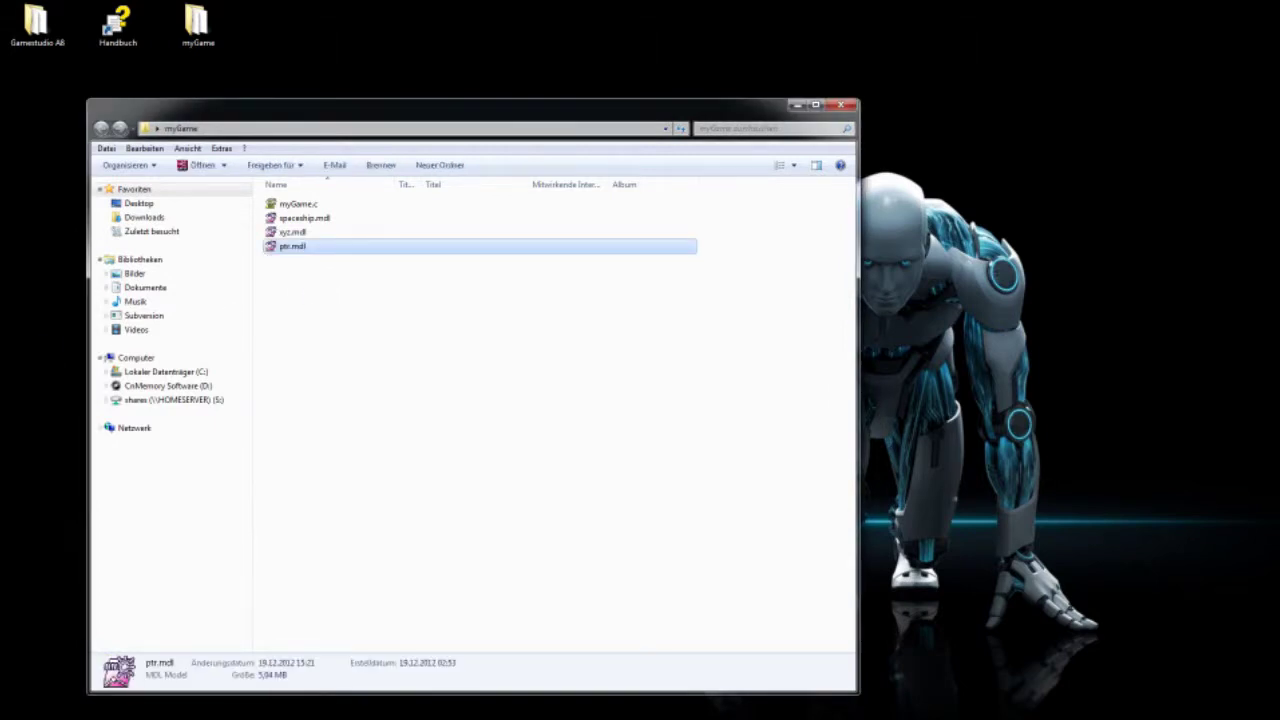
key("alt+Tab")
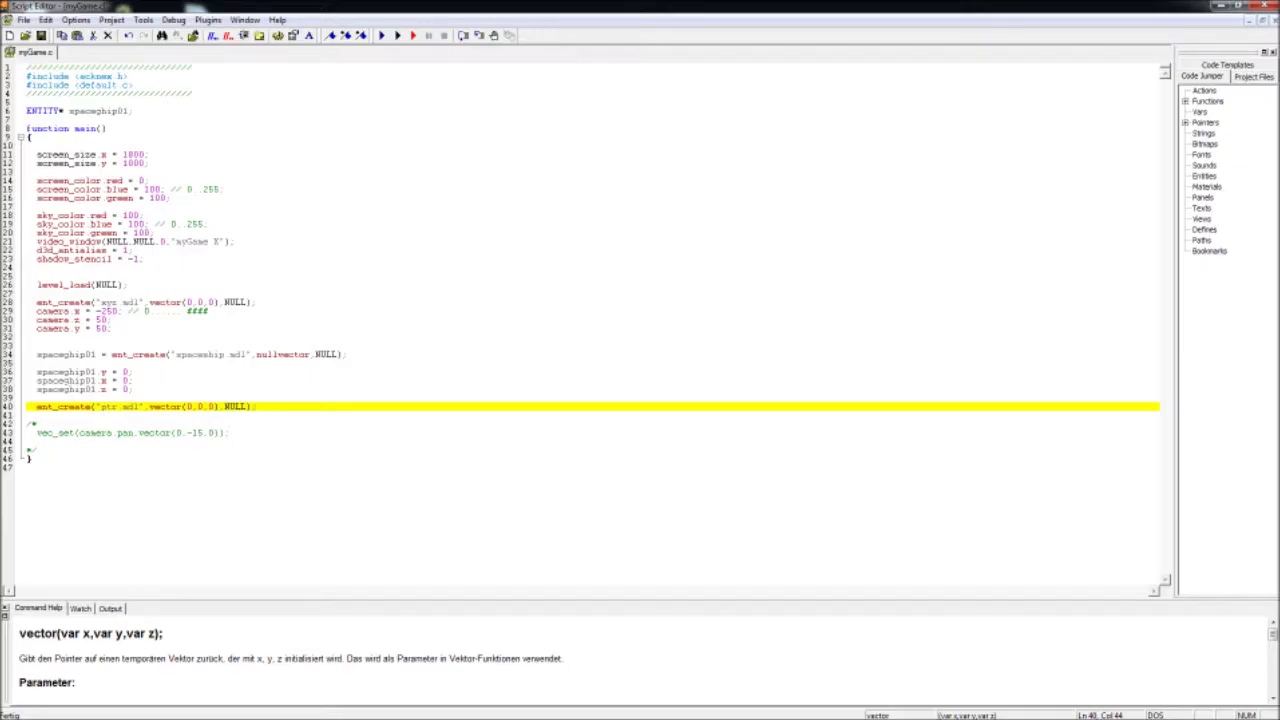
key("F5")
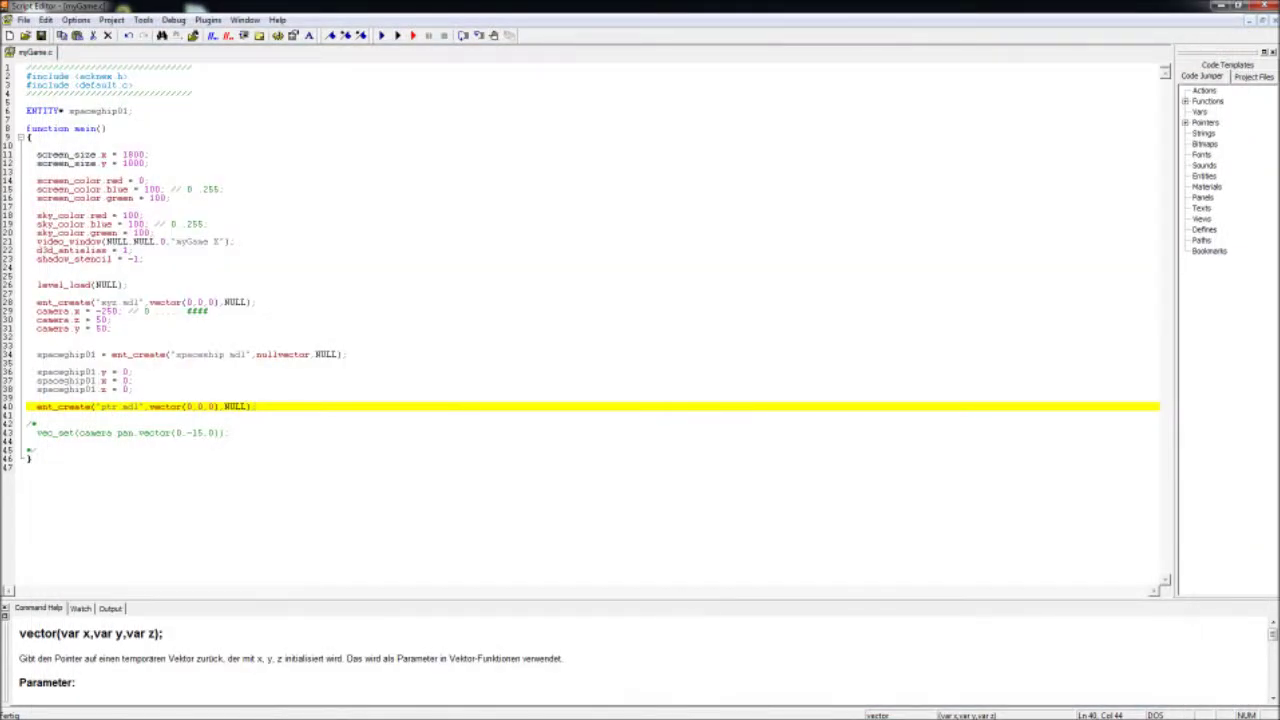
Select the three spaceship01 position lines in myGame.c
left_click_drag(131, 389, 36, 372)
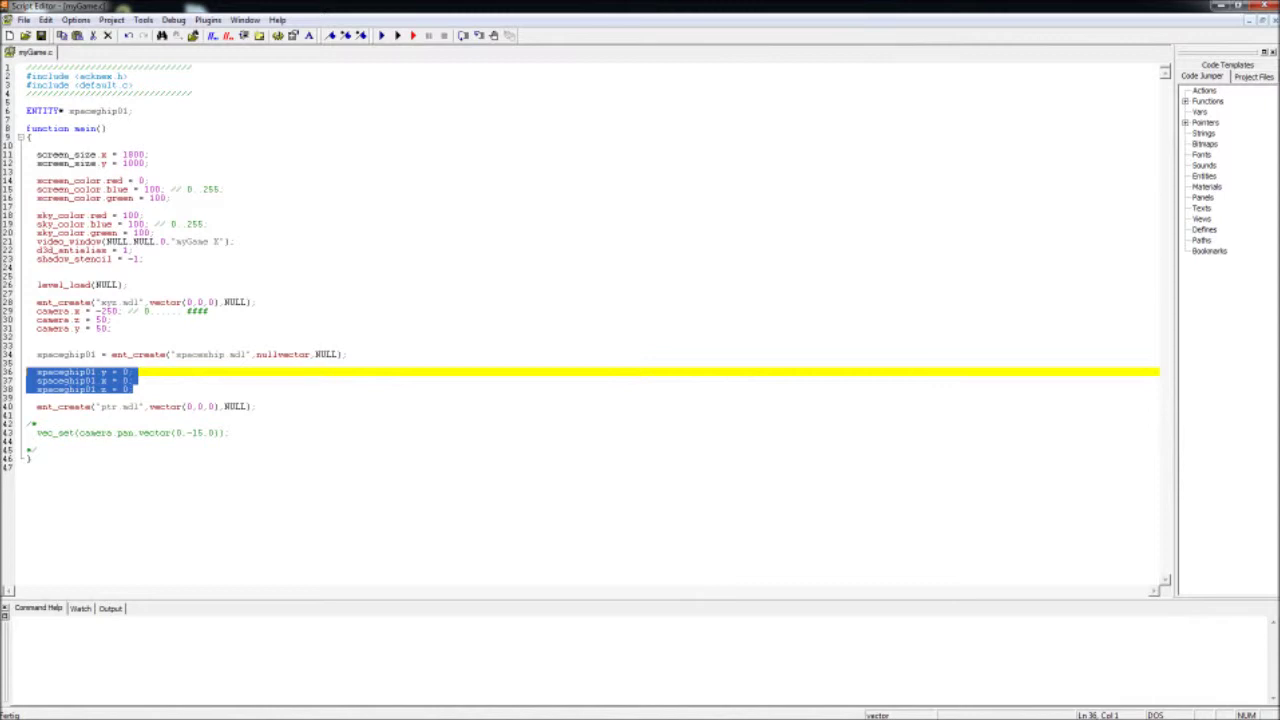
Add blank lines below the ptr.mdl line and start line 42 with spaceship01.tilt
left_click(30, 415)
key("Return")
key("Return")
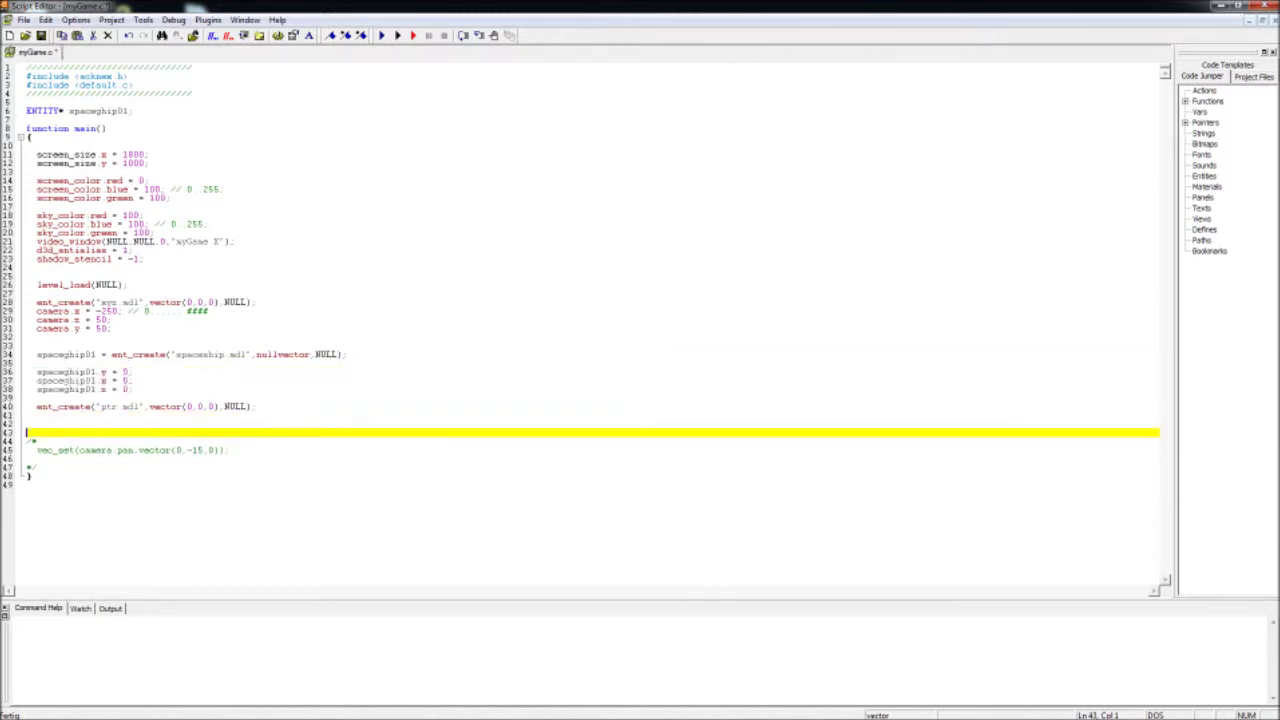
key("Up")
double_click(68, 375)
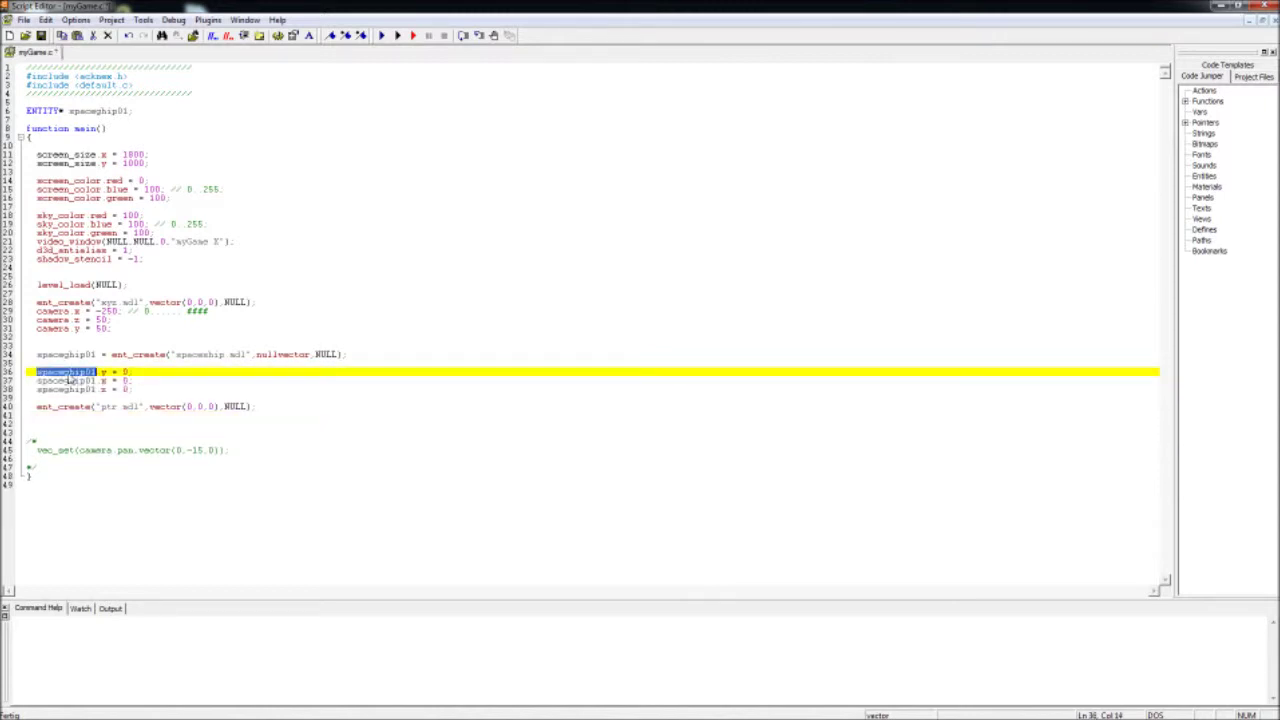
left_click(30, 415)
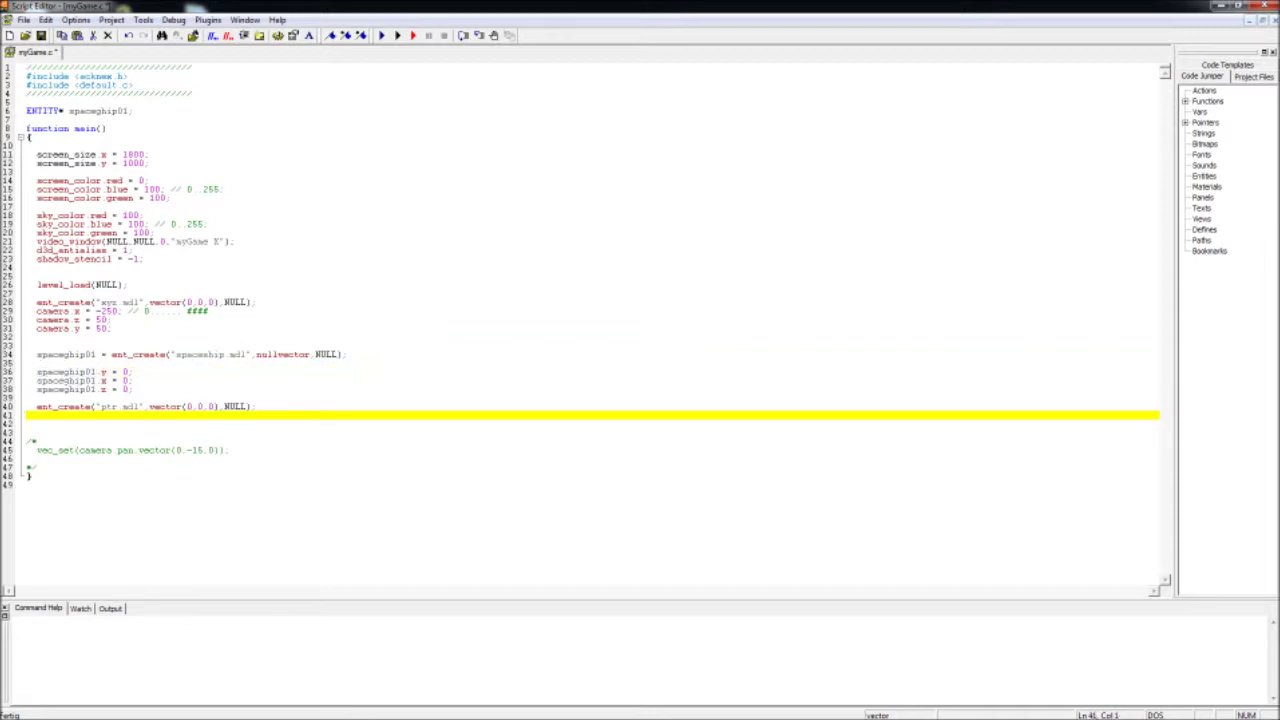
key("Return")
type("spaceship01.")
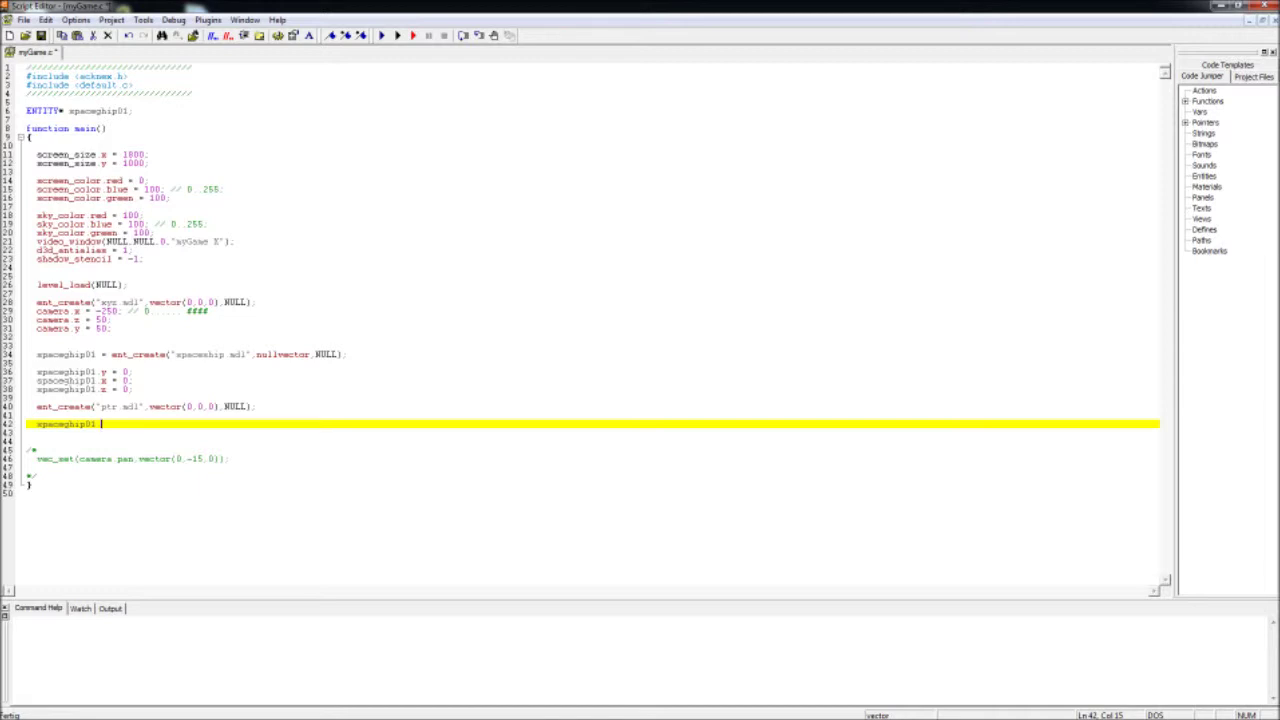
type("til")
type("t")
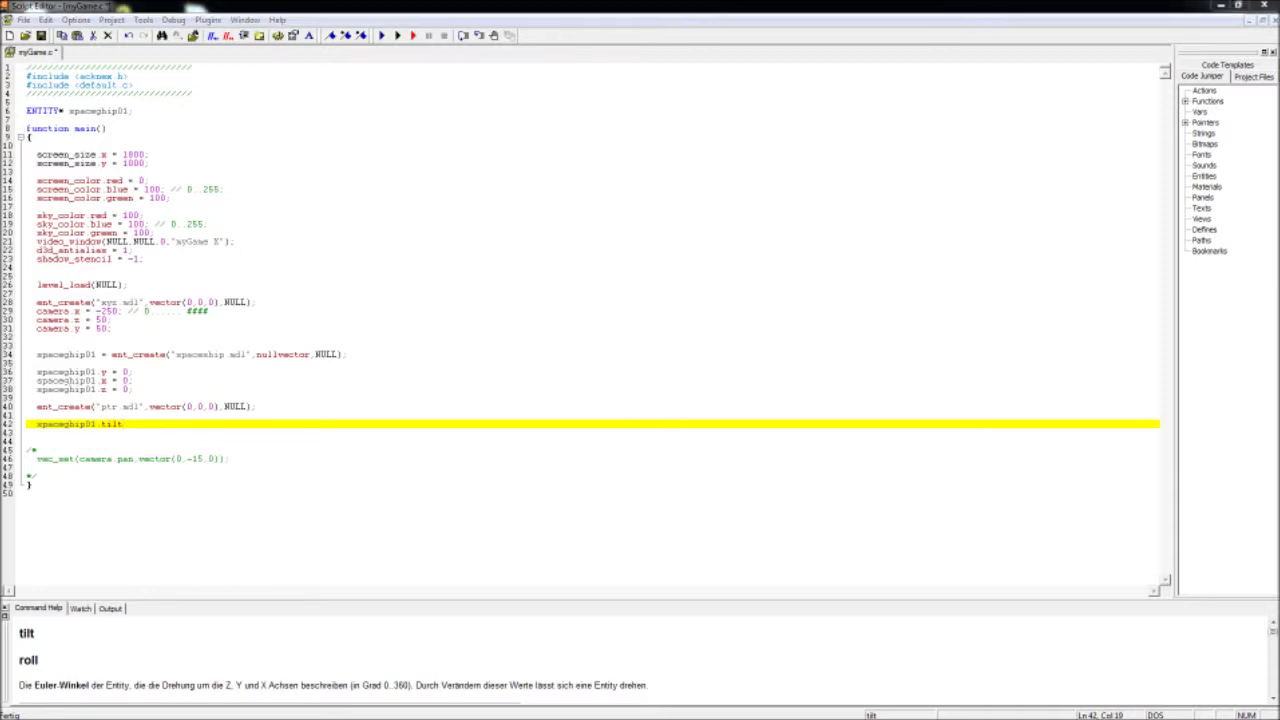
key("super+plus")
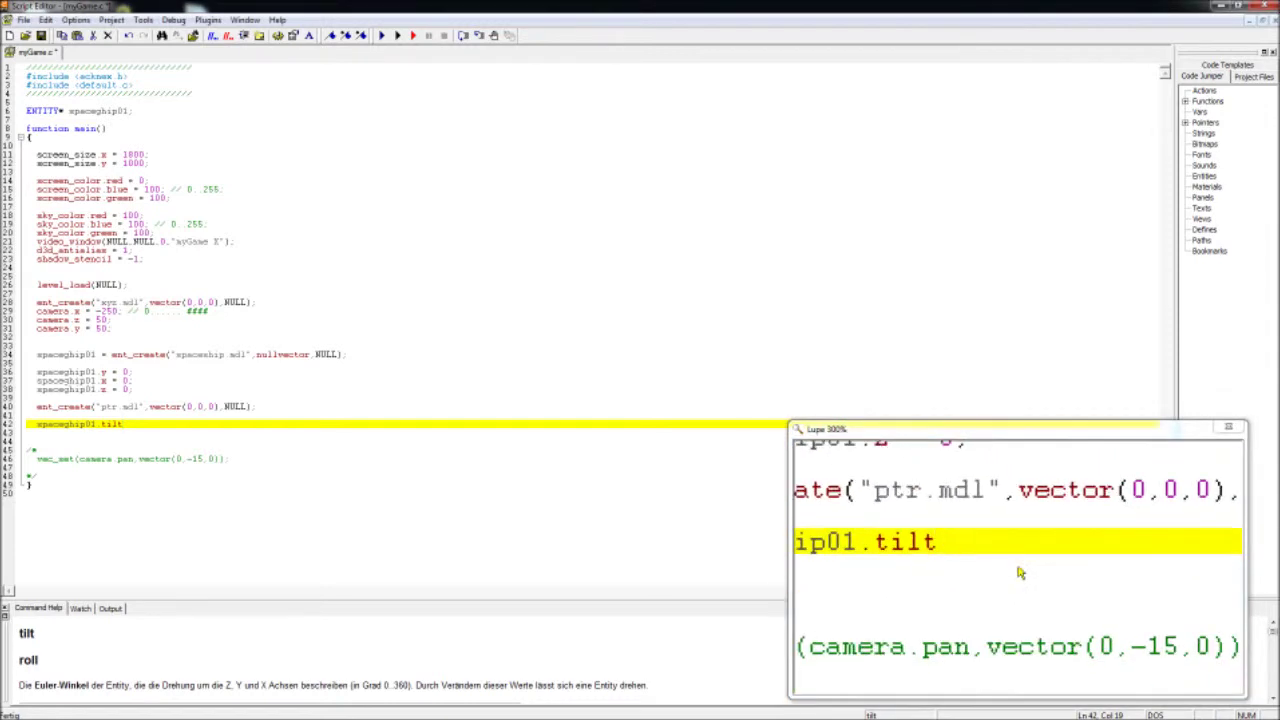
Complete line 42 as spaceship01.tilt = 45; // -90..90 and test-run the game
type(" //")
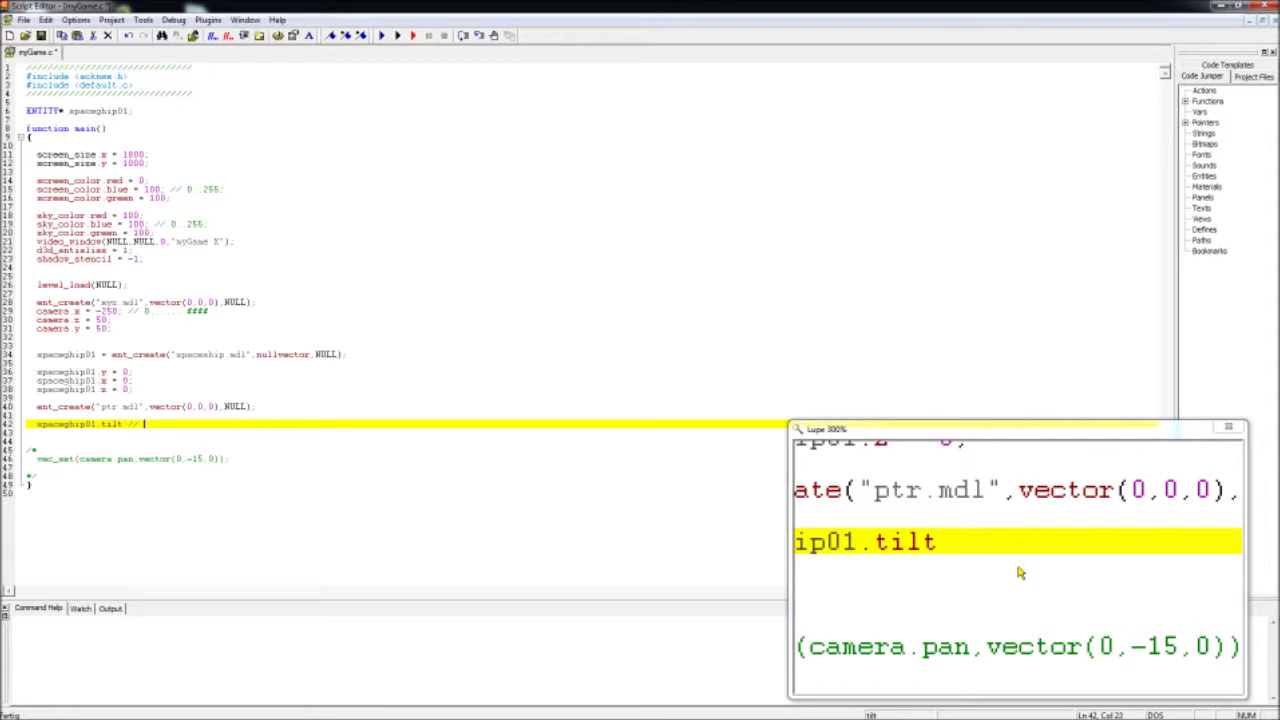
type(" -50")
type("90..90")
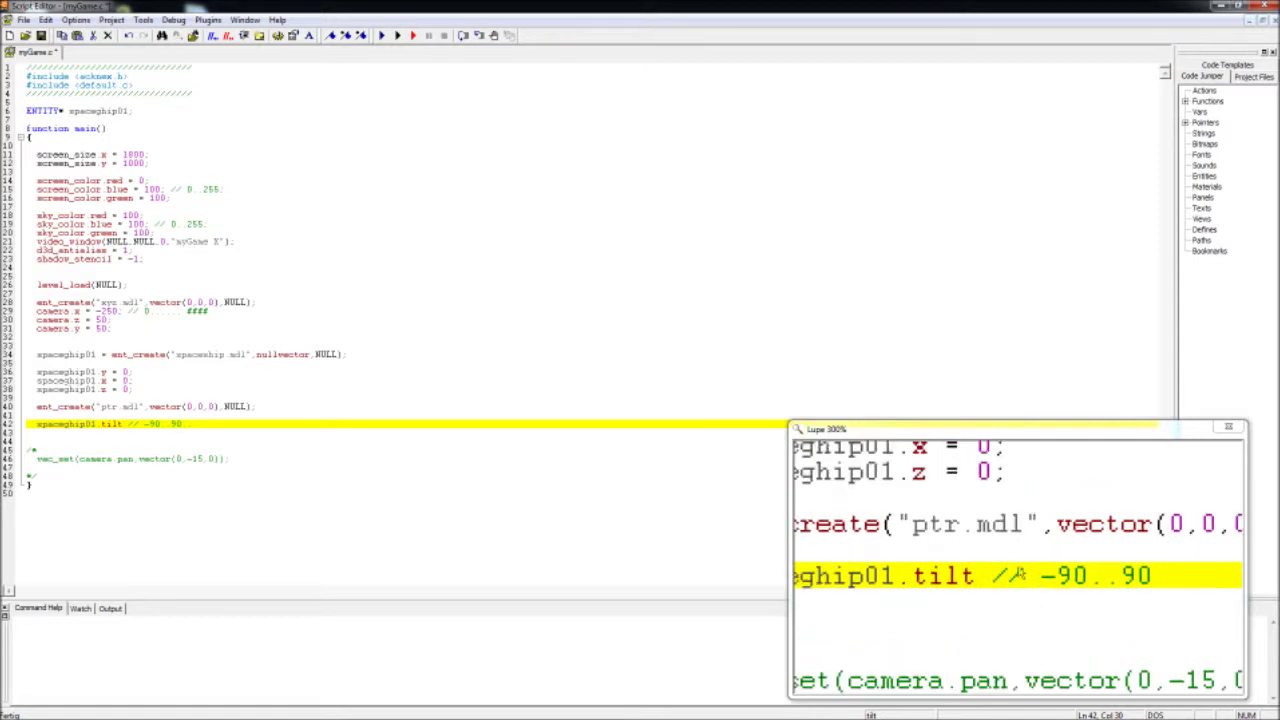
key("Left")
key("Left")
key("Left")
key("Left")
key("Left")
key("Left")
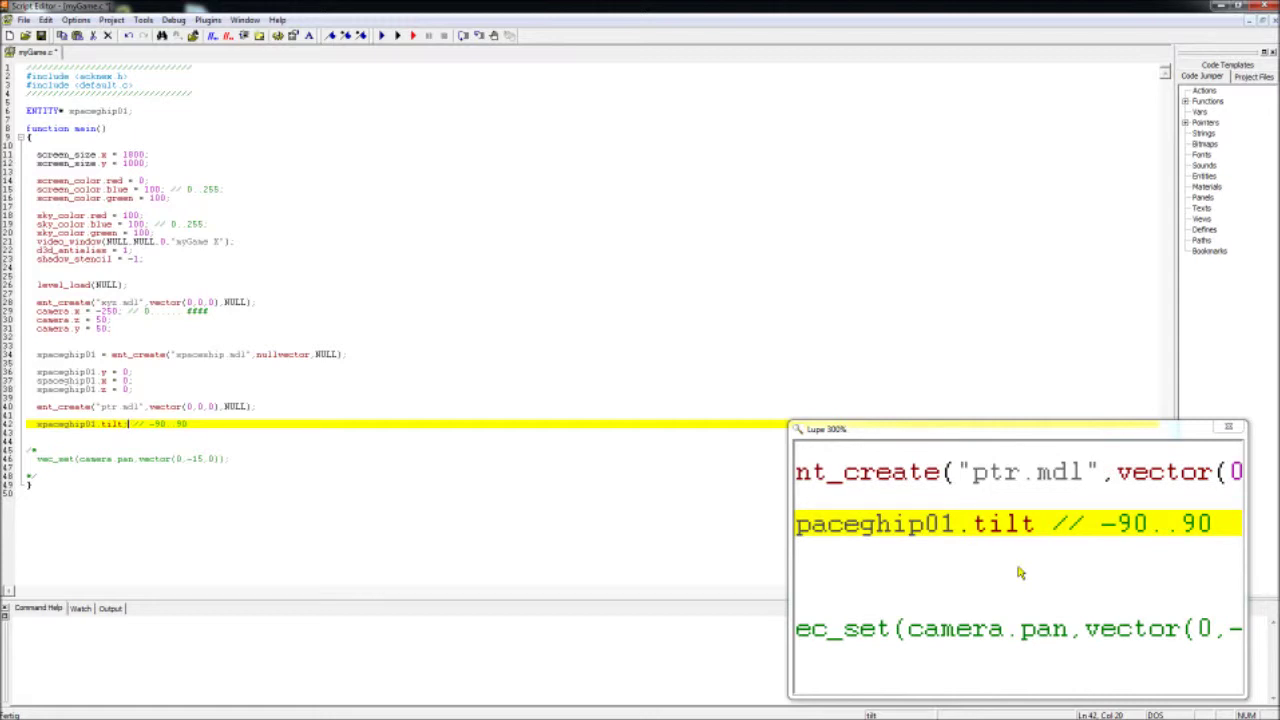
type(";")
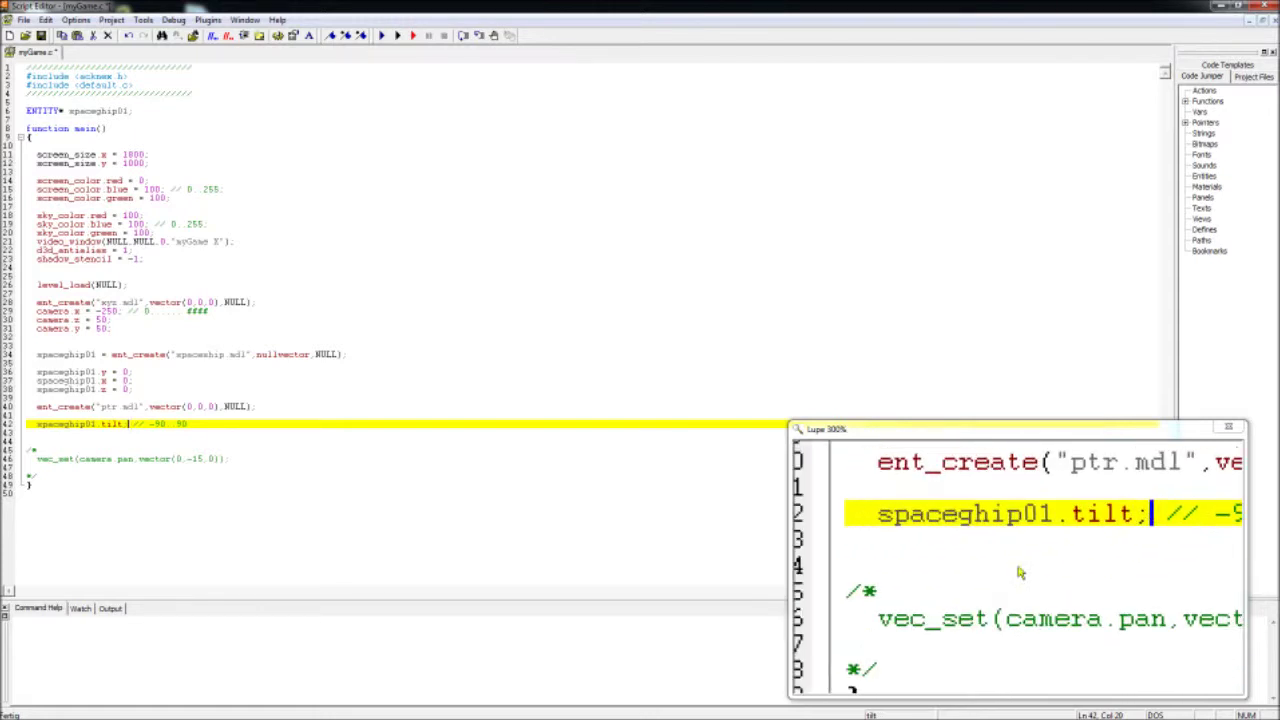
key("Down")
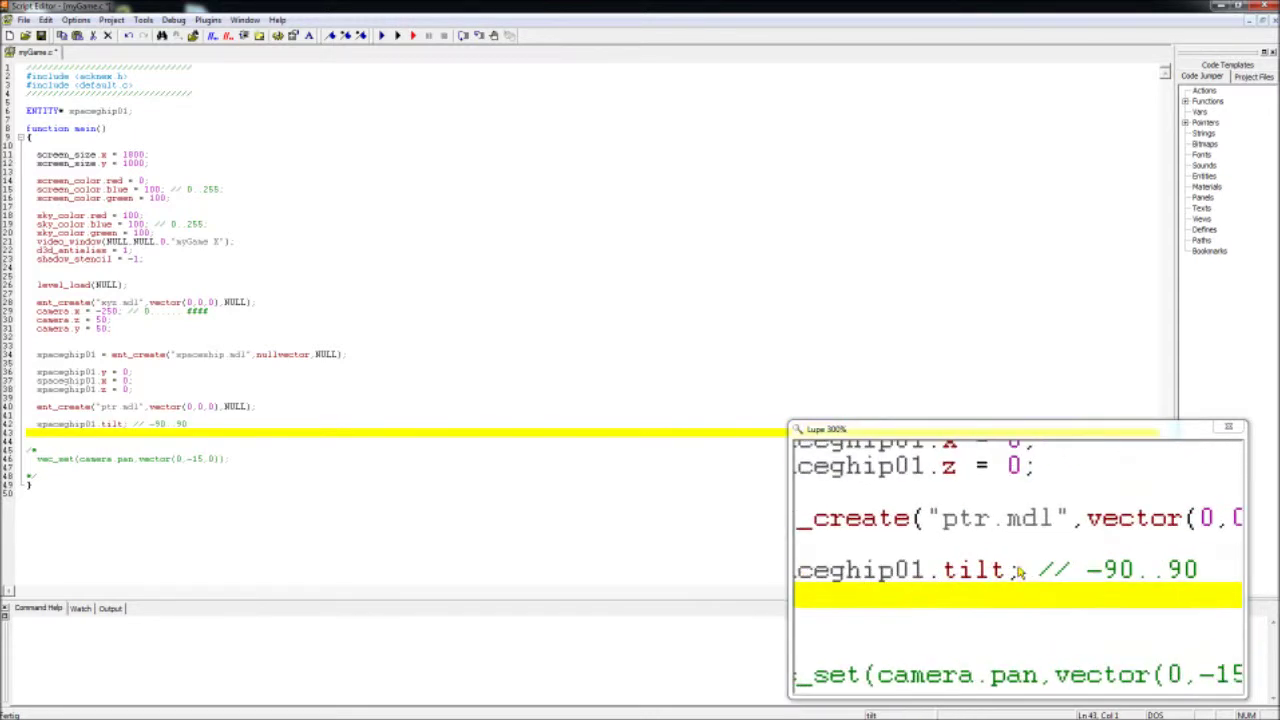
key("Up")
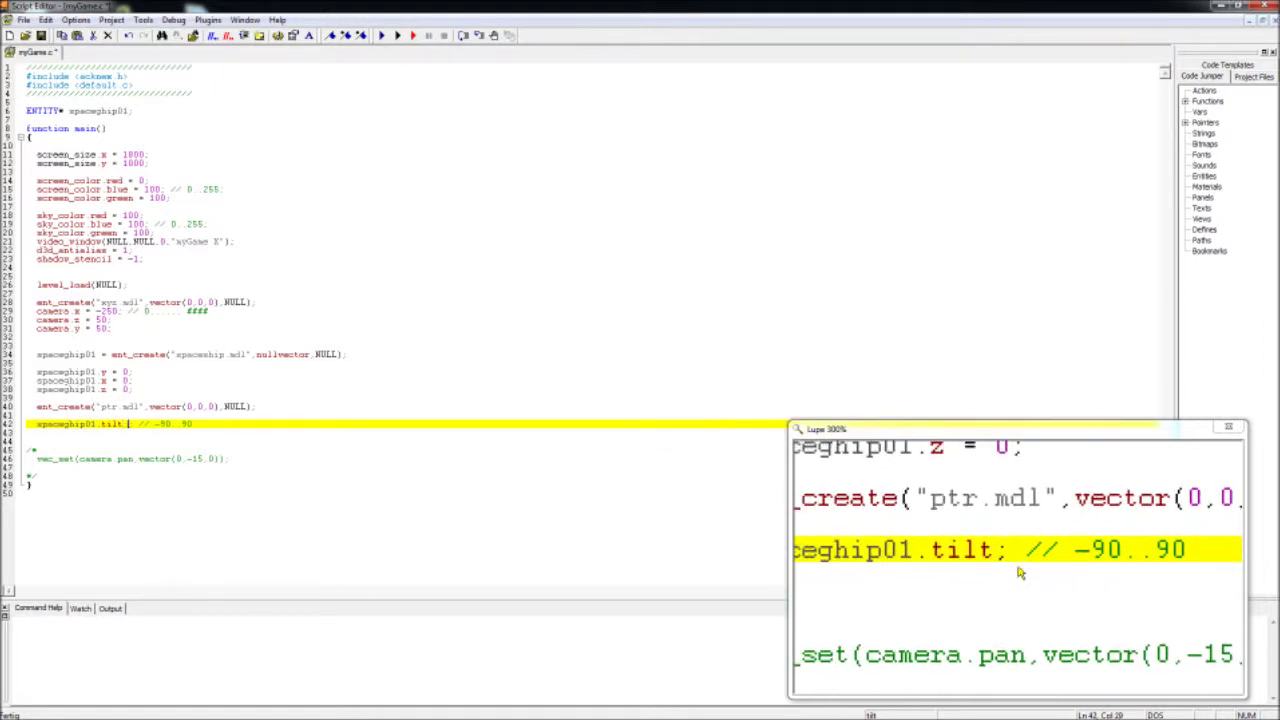
type("= 45")
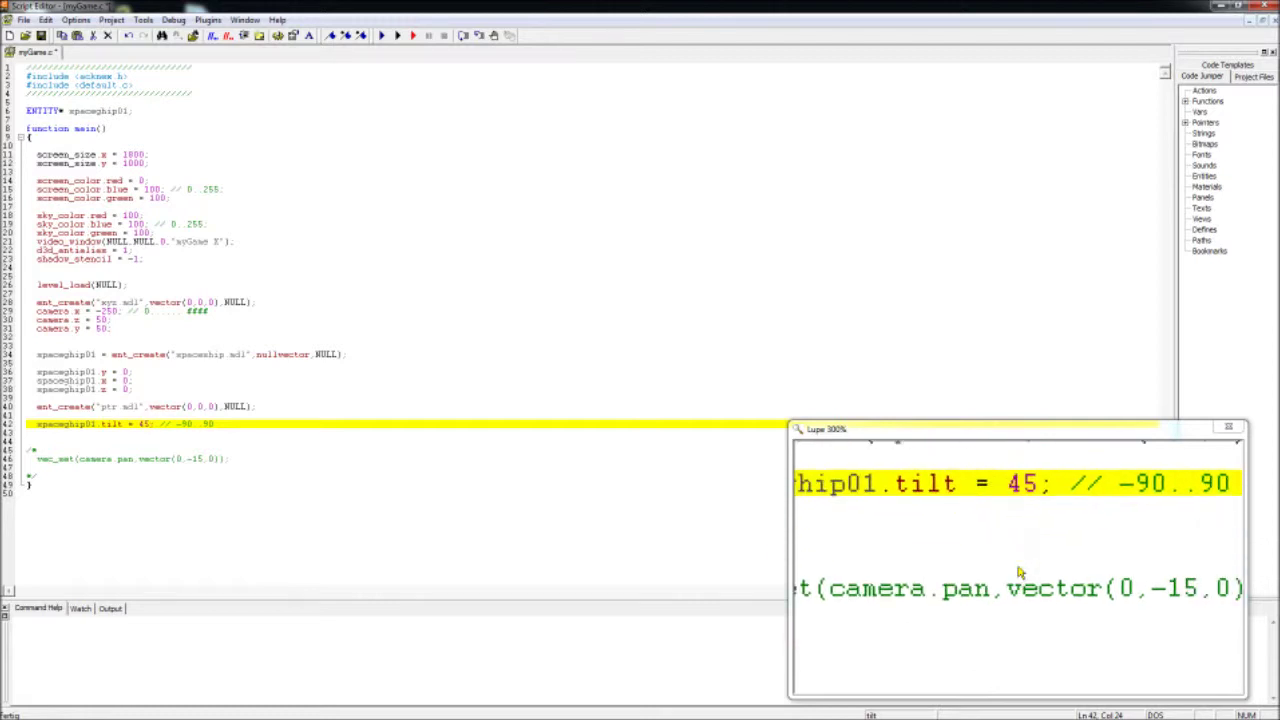
key("Down")
key("F5")
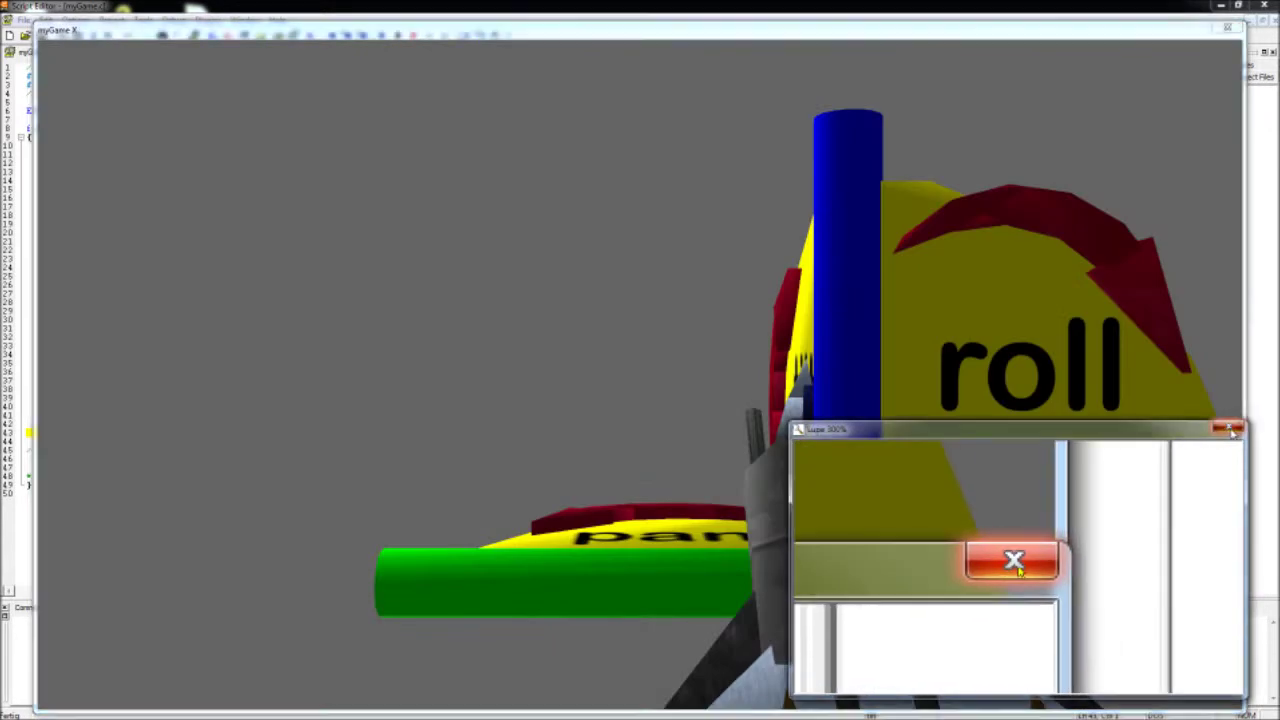
After viewing the 45° tilted spaceship, select the spaceship ent_create call on line 34
left_click(1227, 430)
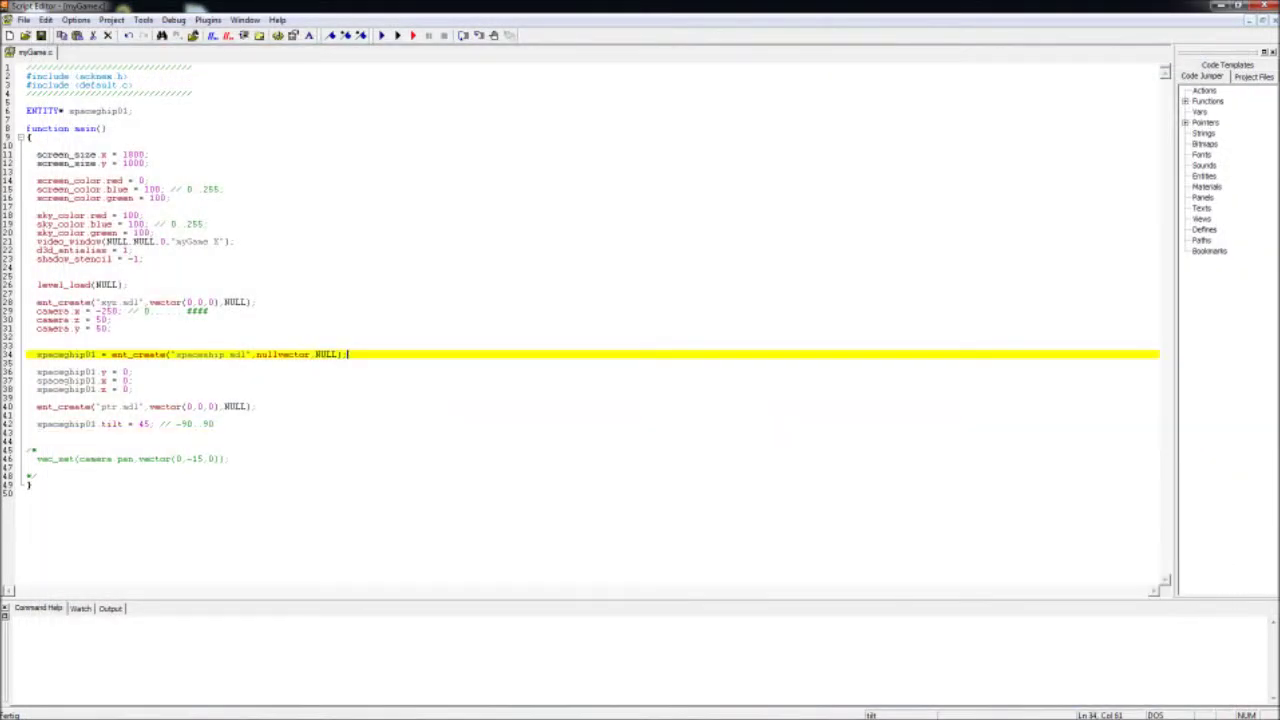
left_click_drag(347, 355, 111, 355)
key("ctrl+c")
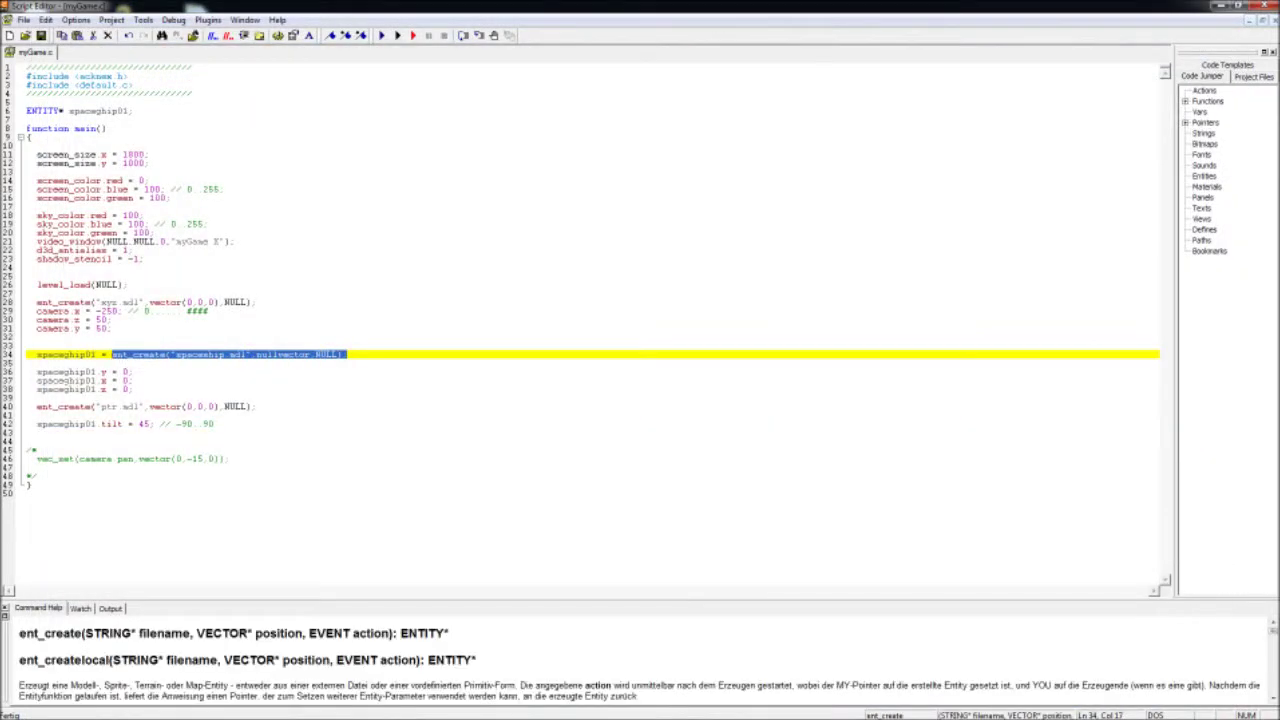
Paste a second ent_create("spaceship.mdl",nullvector,NULL) on line 33, compare in-game, then select that line
left_click(37, 337)
key("Return")
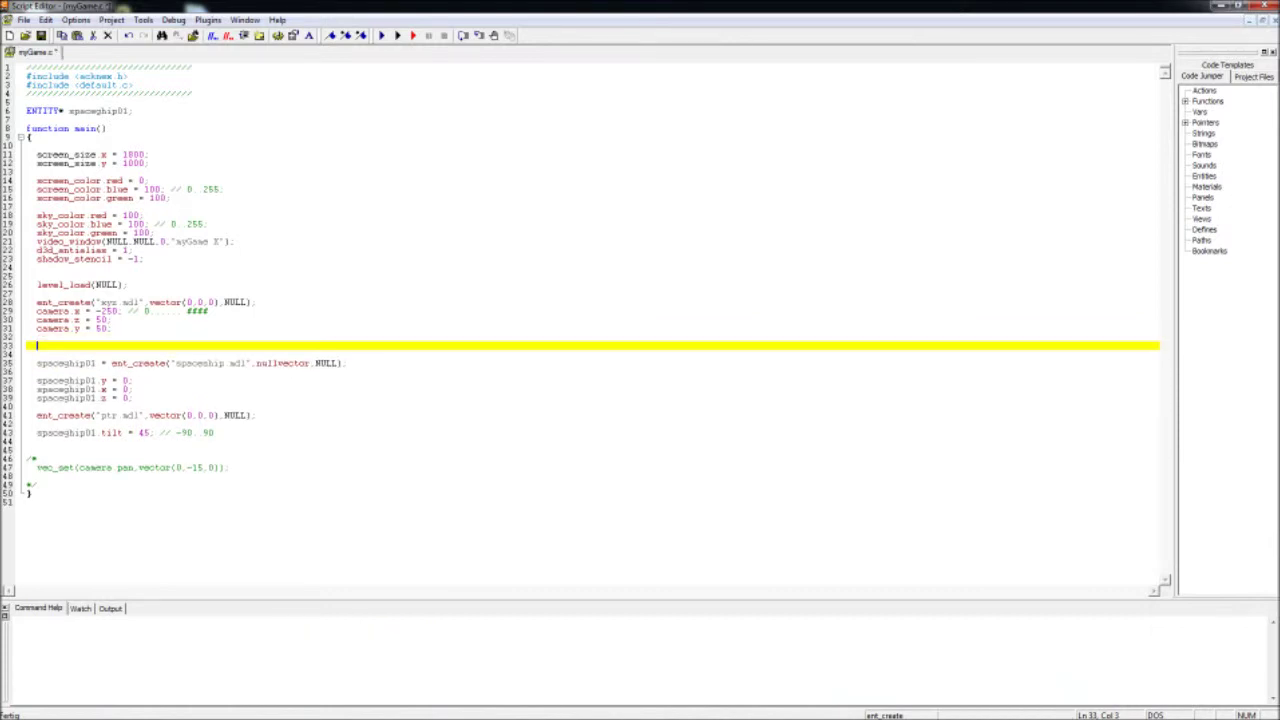
key("ctrl+v")
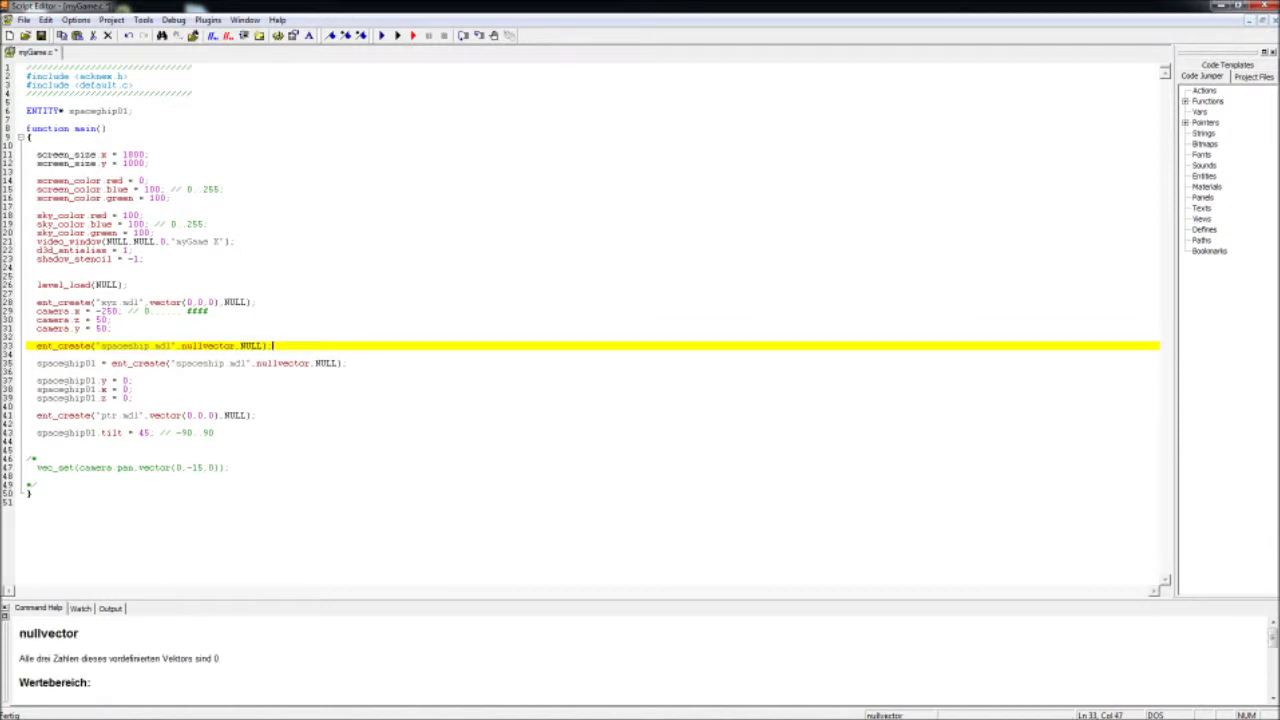
left_click(191, 346)
key("F5")
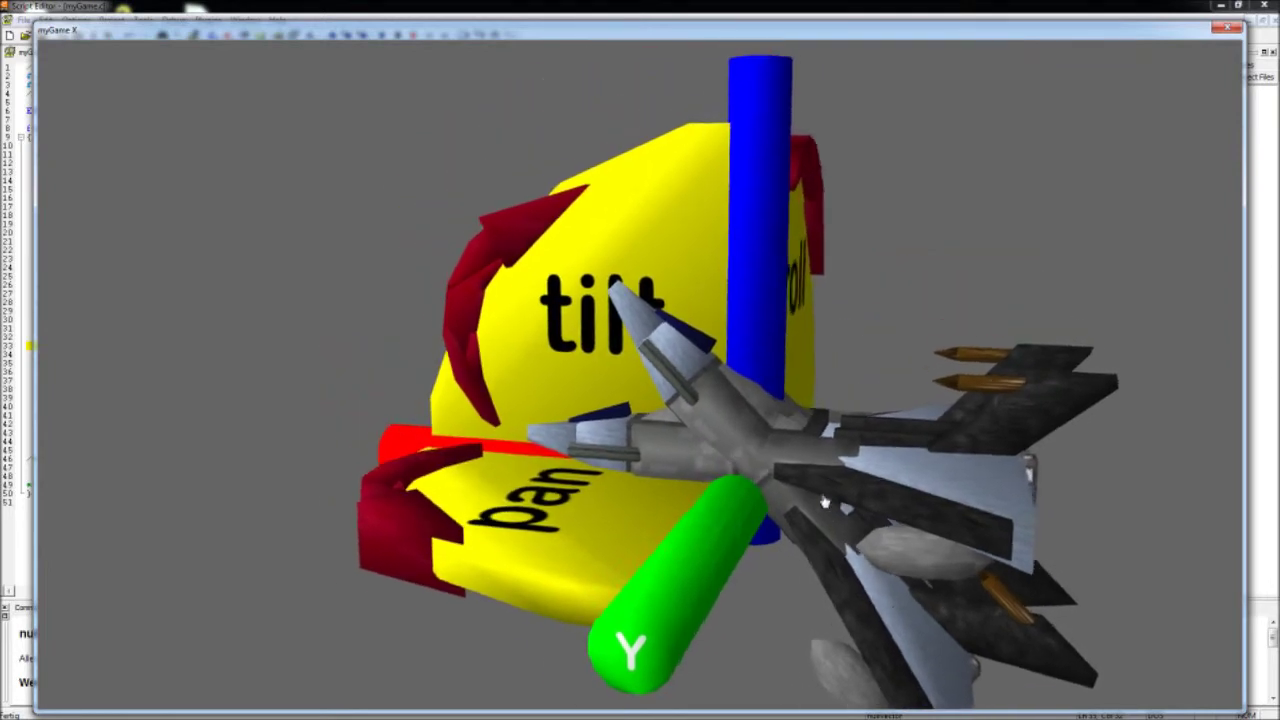
key("Escape")
key("ctrl+shift+Left")
key("shift+Home")
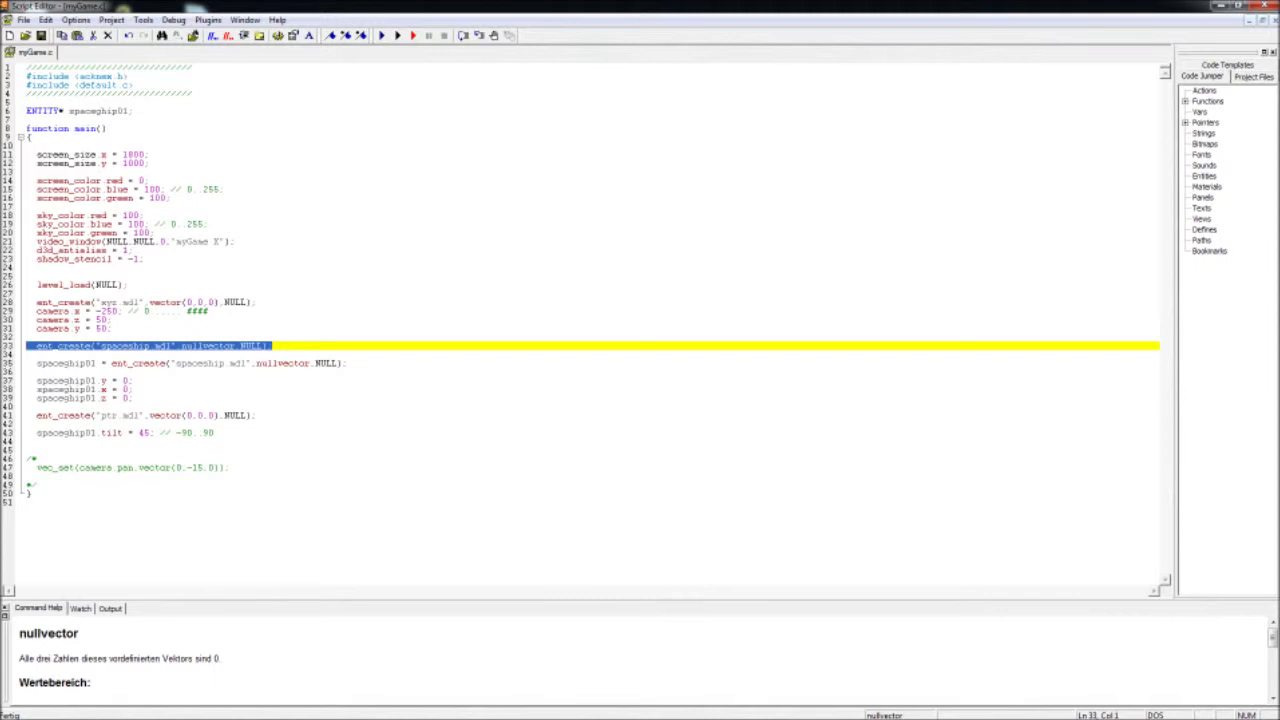
Delete the extra spaceship line and restore tilt on line 42 after briefly trying pan
key("Delete")
key("Delete")
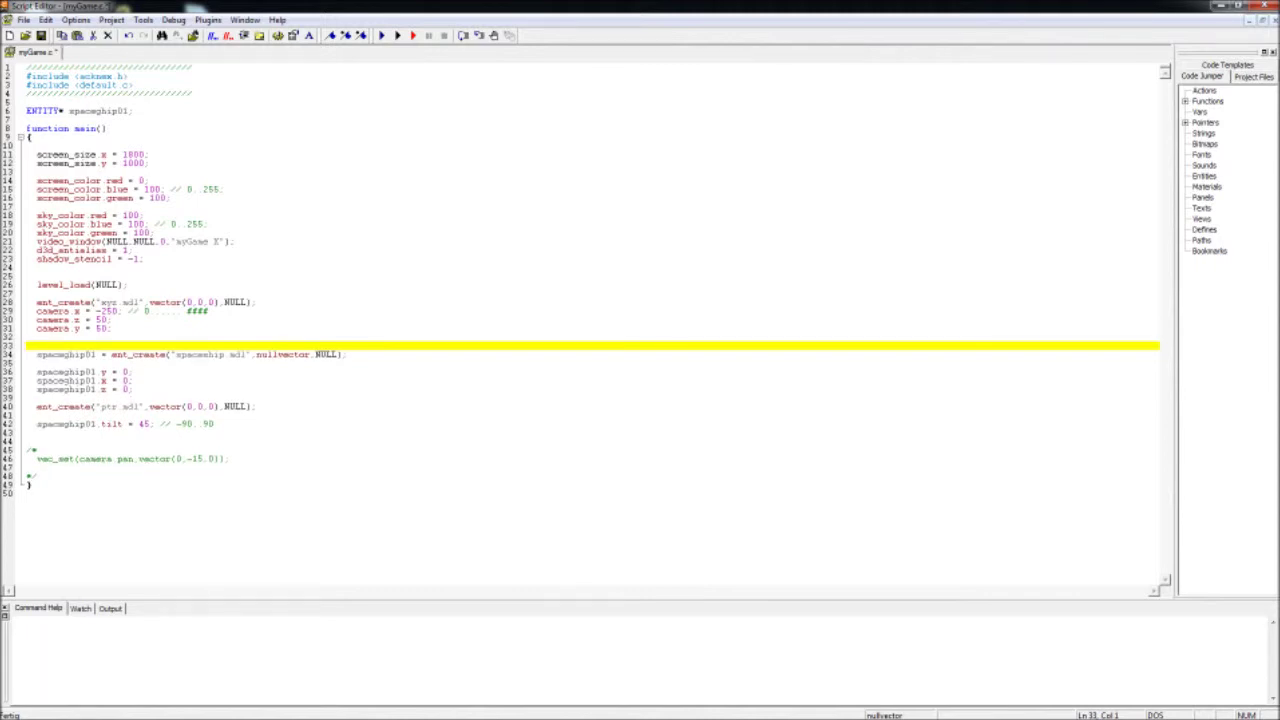
double_click(66, 424)
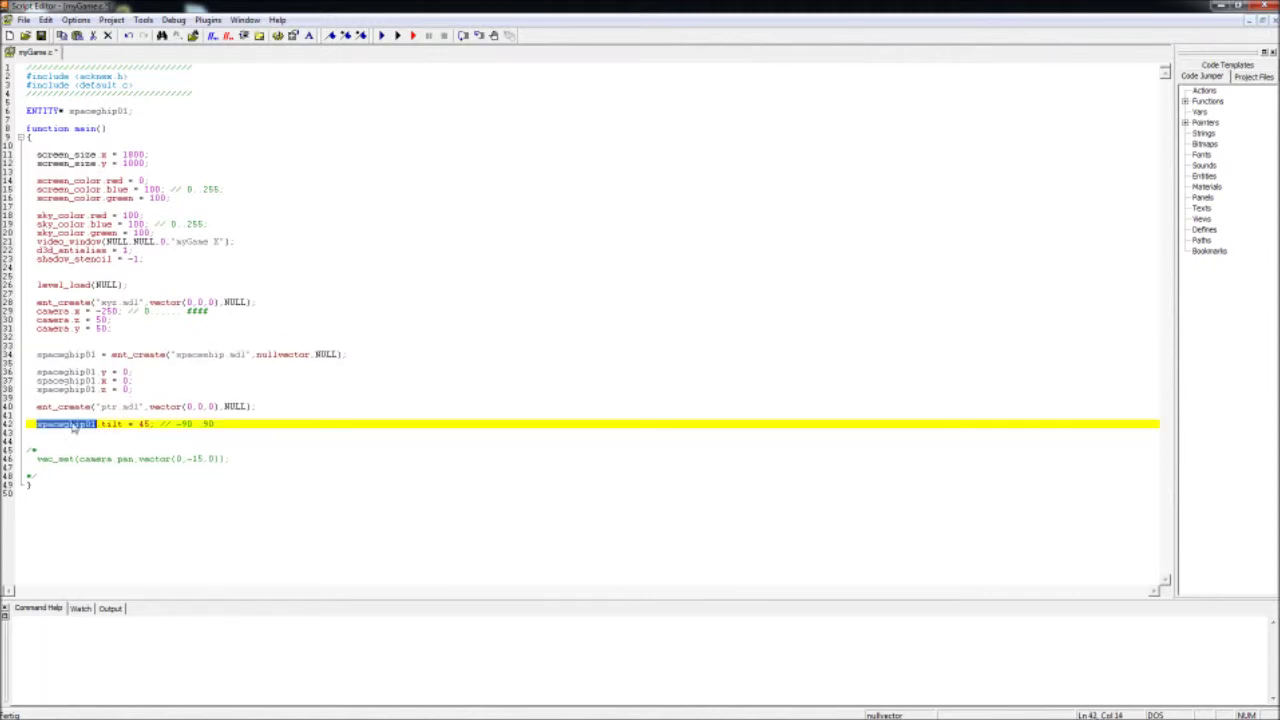
double_click(112, 424)
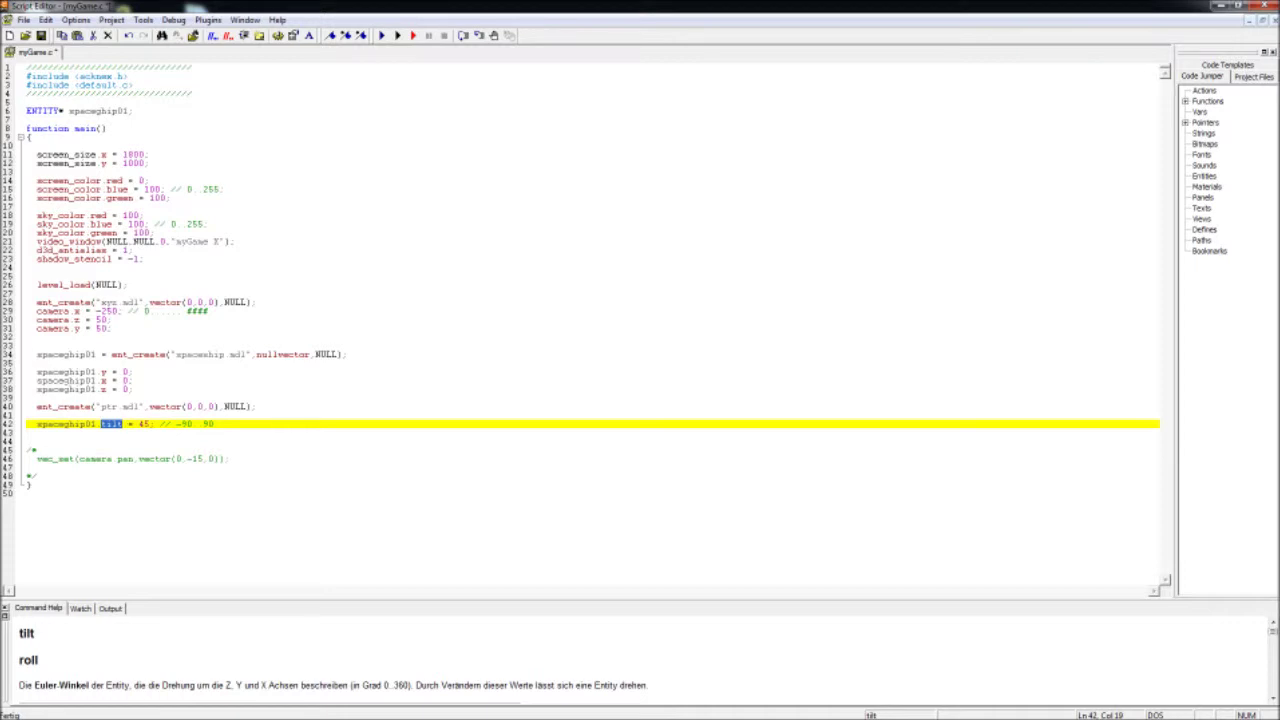
type("pan")
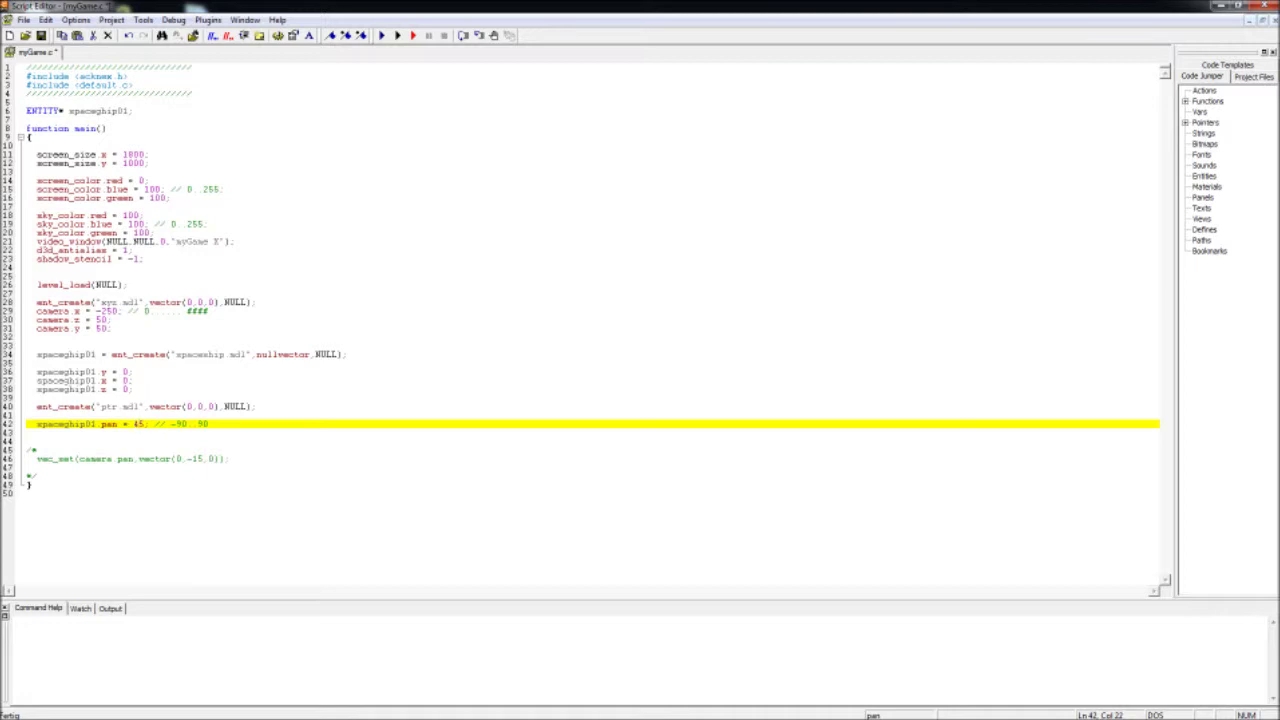
left_click(100, 424)
left_click_drag(100, 424, 117, 424)
type("t")
type("ilt")
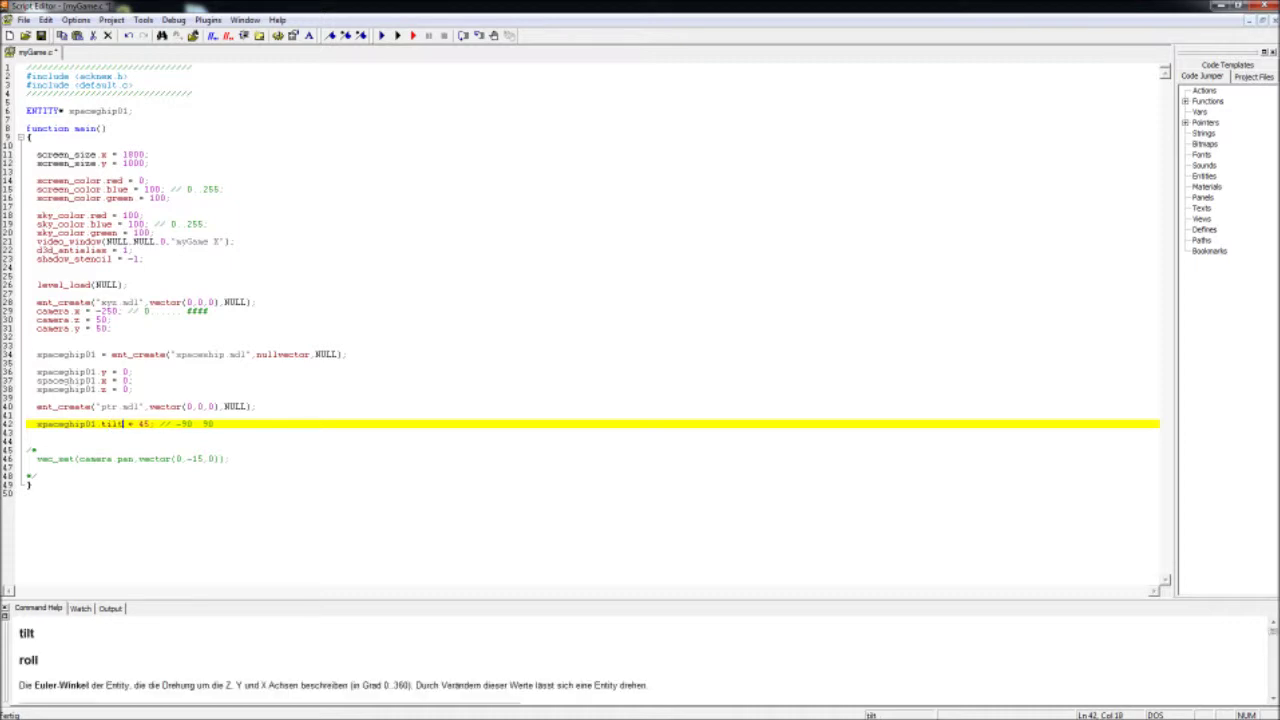
key("Home")
Copy the tilt statement to line 44 and comment out line 42 with //
key("shift+End")
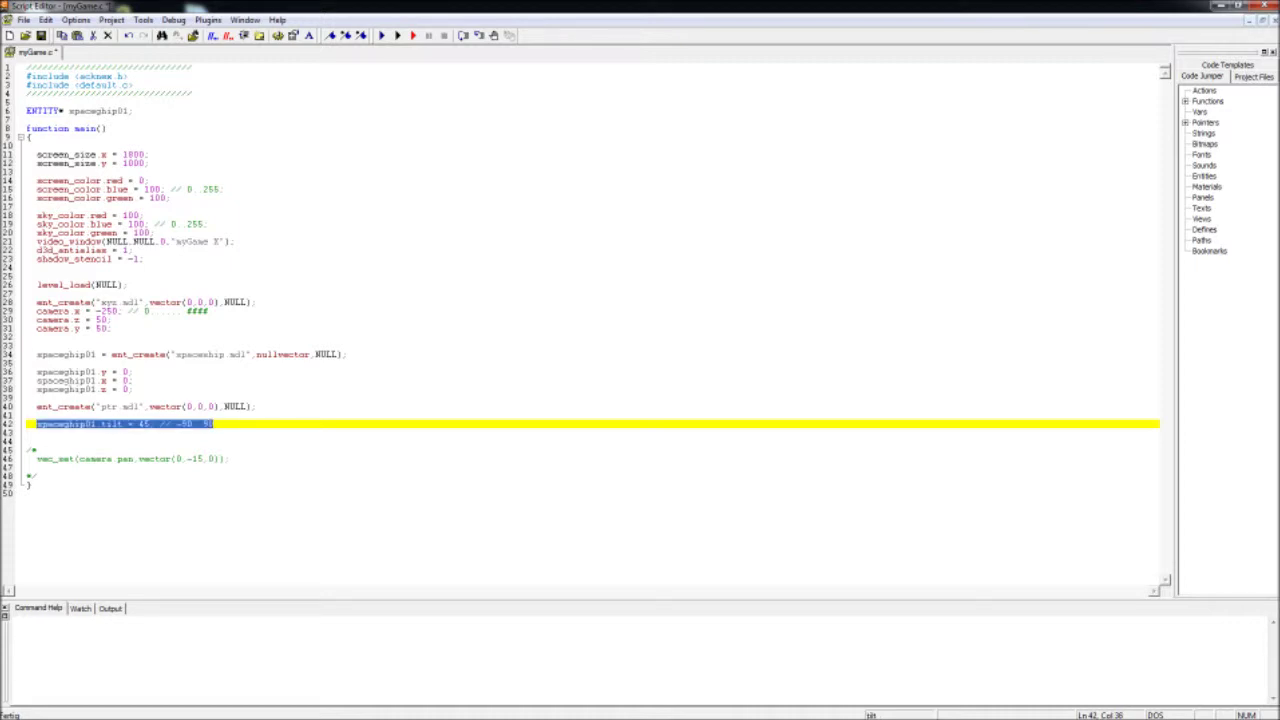
key("ctrl+c")
key("End")
key("Return")
key("Return")
key("ctrl+v")
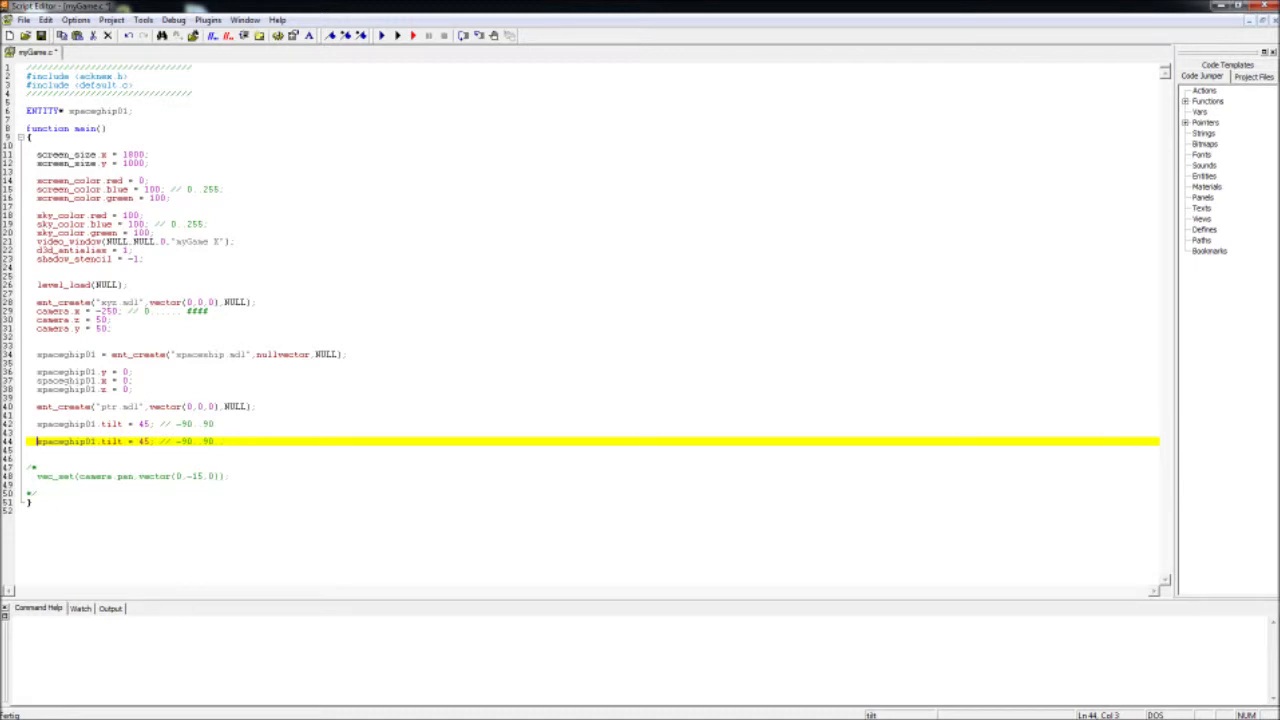
key("Up")
key("Up")
type("//")
Change line 44 to spaceship01.pan = 45; // 0..360
left_click(117, 441)
left_click_drag(122, 441, 100, 441)
type("pan")
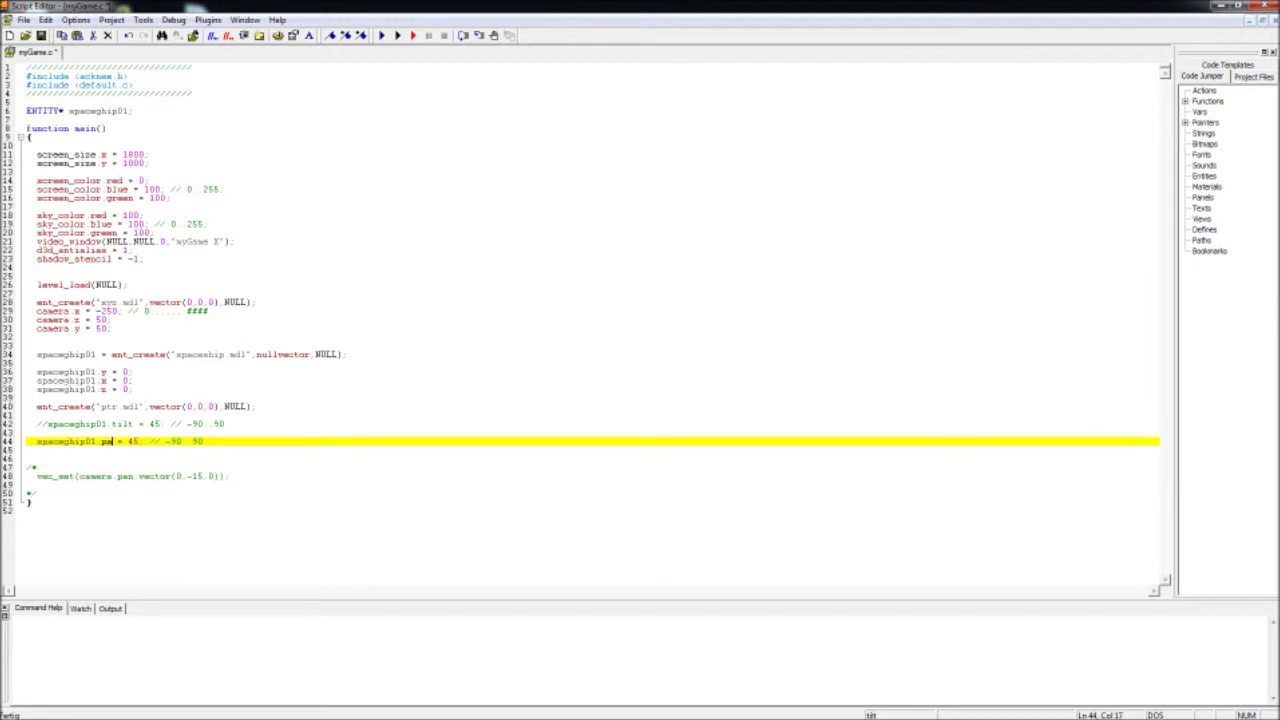
left_click(137, 441)
key("BackSpace")
key("BackSpace")
key("BackSpace")
type("0")
key("shift+Right")
key("shift+Right")
key("shift+Right")
type("..360")
left_click(165, 441)
left_click(203, 441)
Save myGame.c and test-run the game with pan 45
key("ctrl+s")
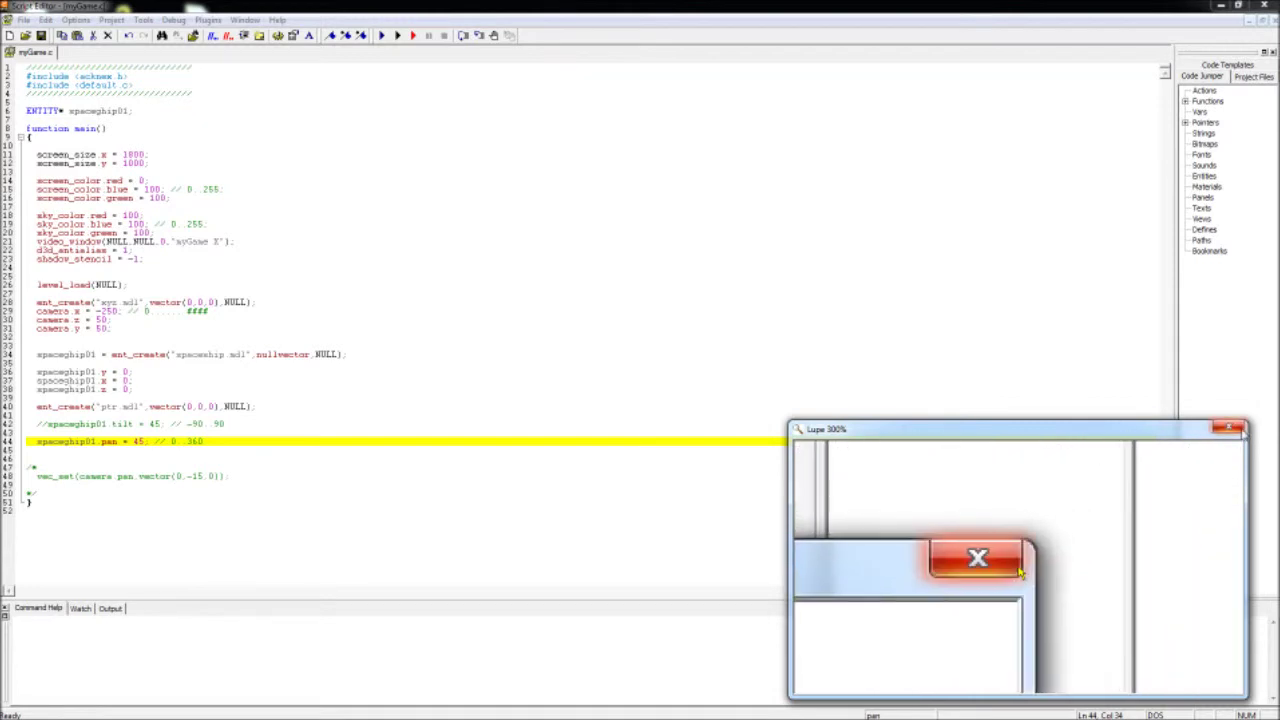
left_click(1228, 429)
key("Up")
key("Up")
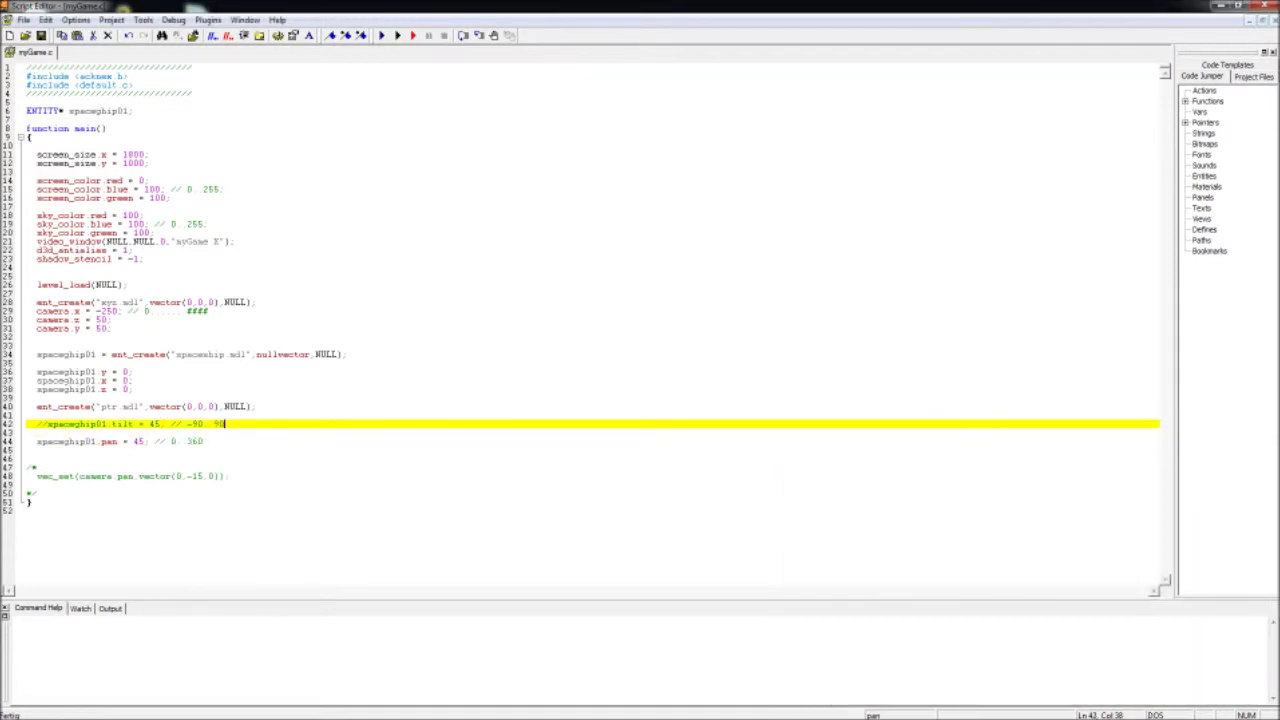
key("F5")
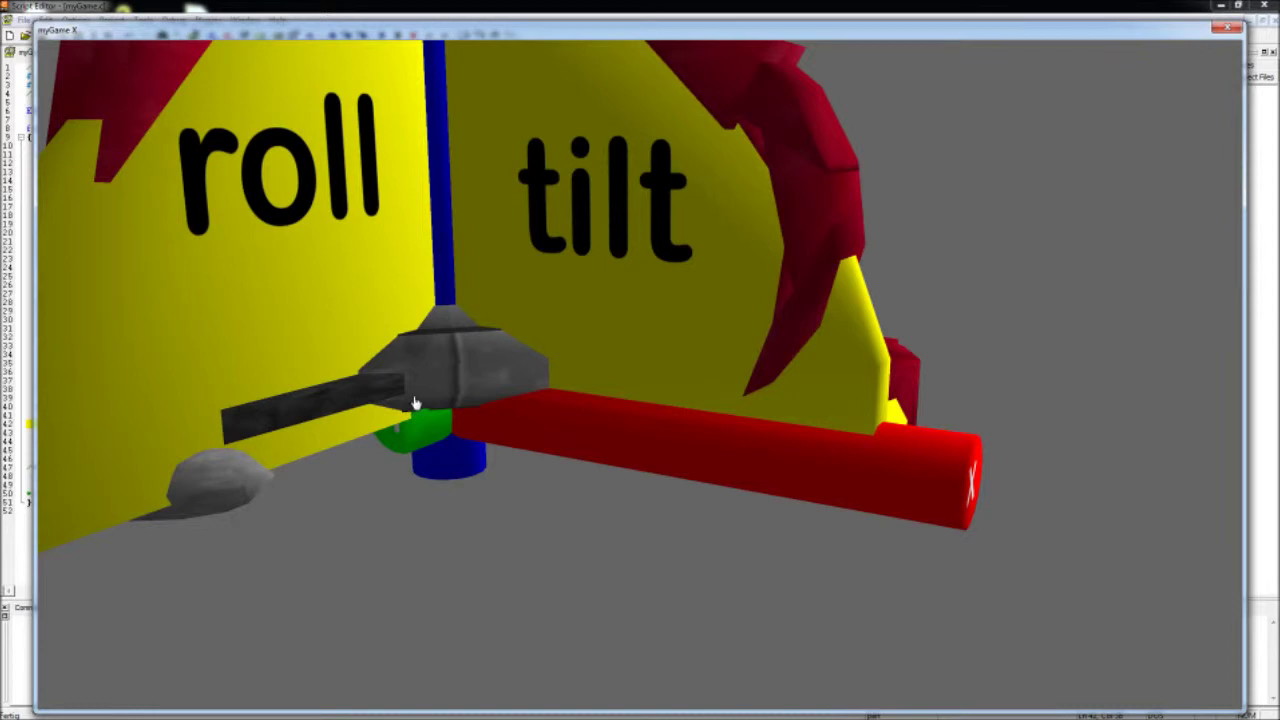
key("Escape")
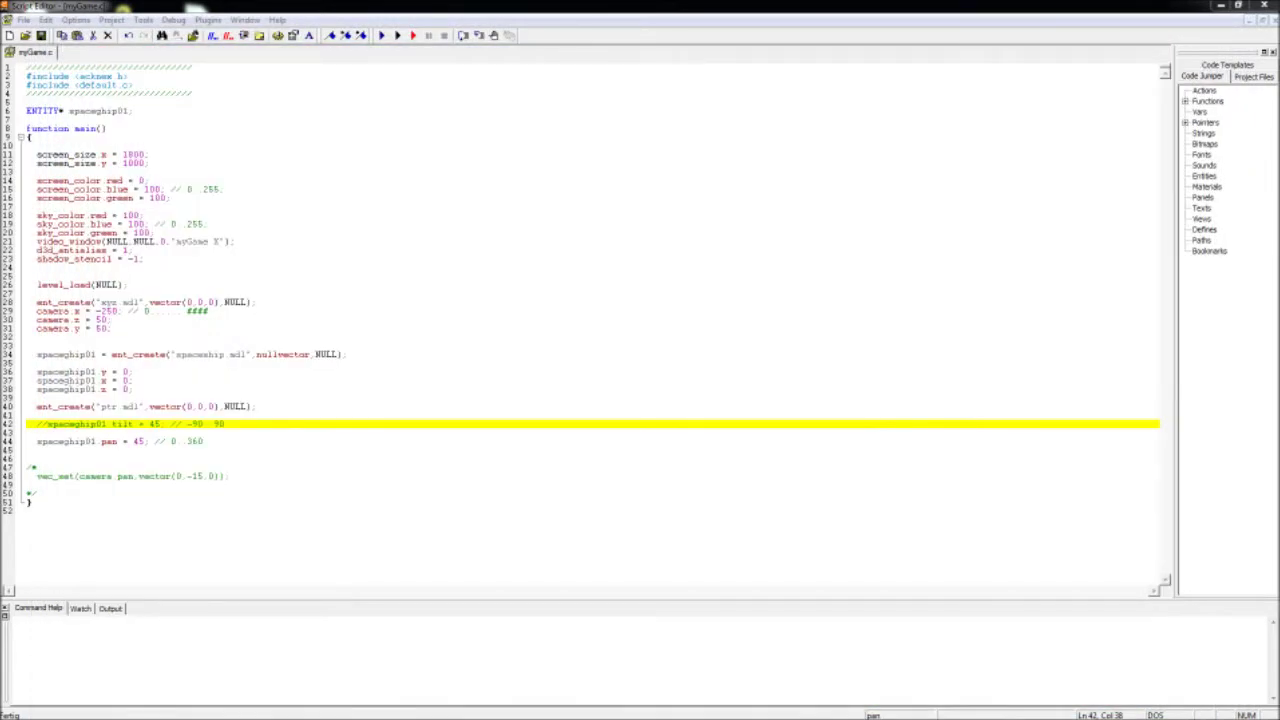
Change the spaceship's pan value on line 44 from 45 to -45
left_click(133, 441)
type("-")
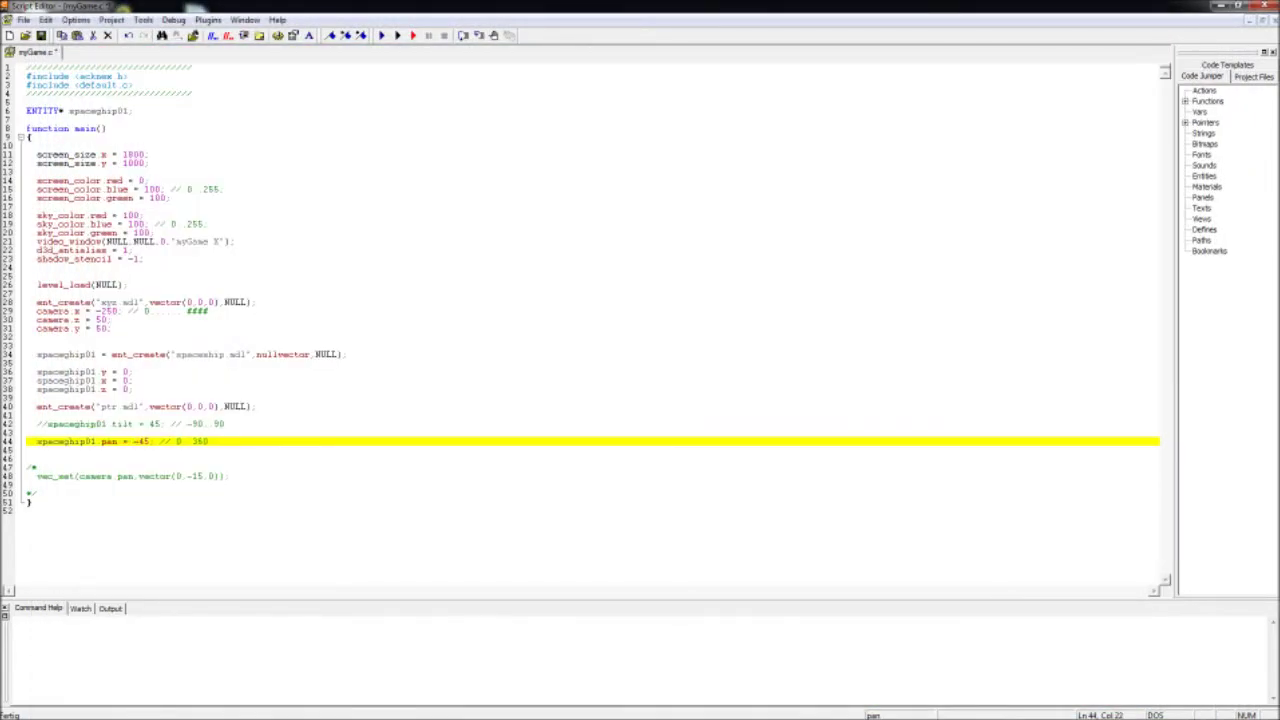
left_click_drag(209, 441, 38, 440)
key("super+plus")
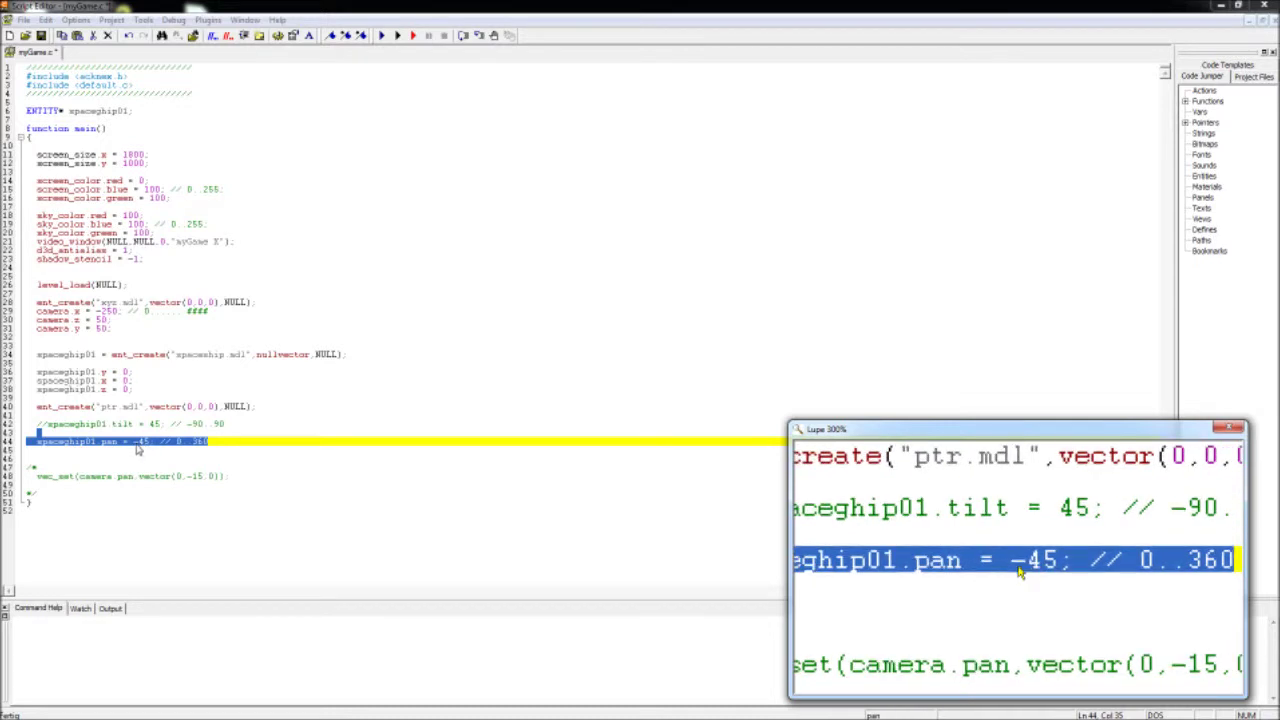
left_click(141, 449)
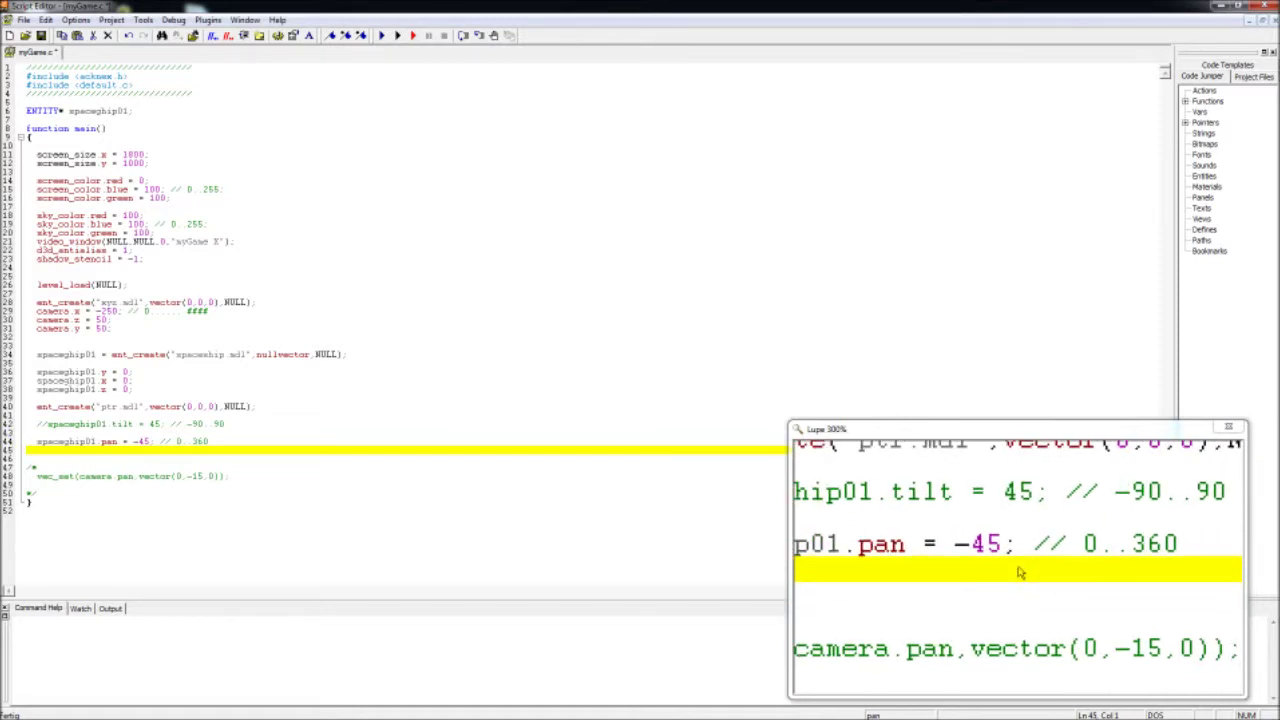
Run the game to see the spaceship turned to pan -45, then close it
key("F5")
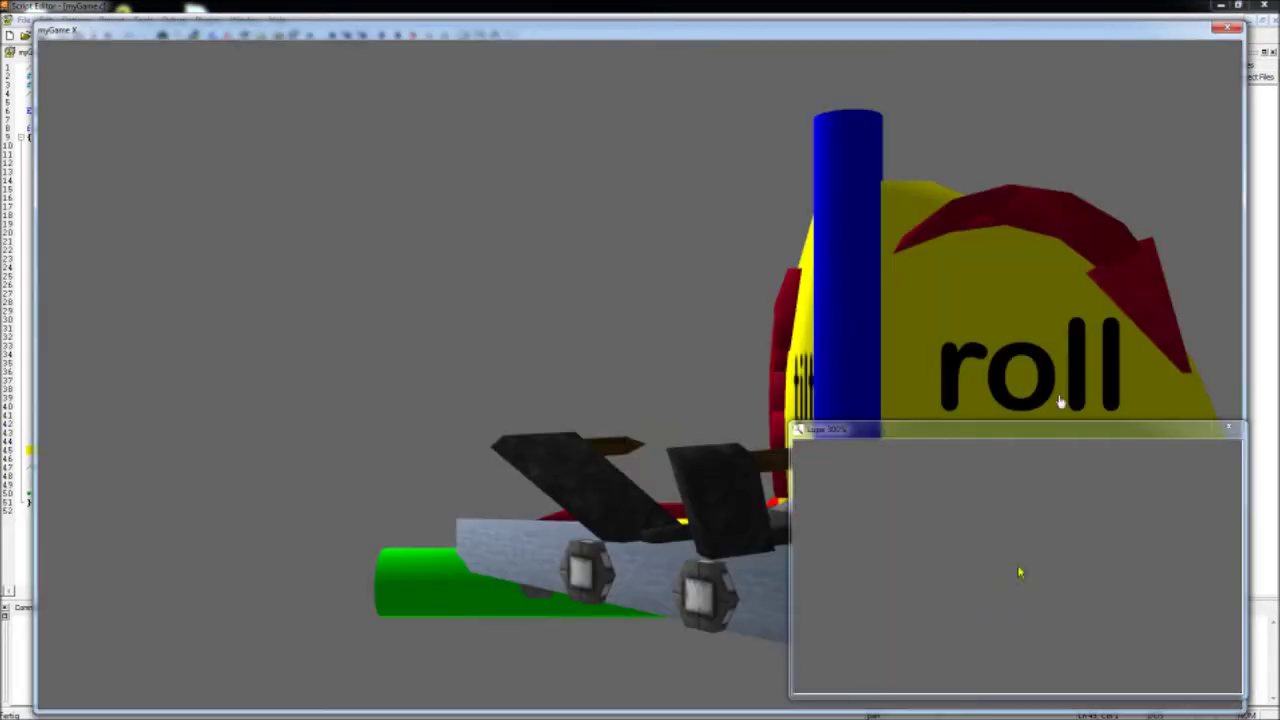
left_click(1241, 430)
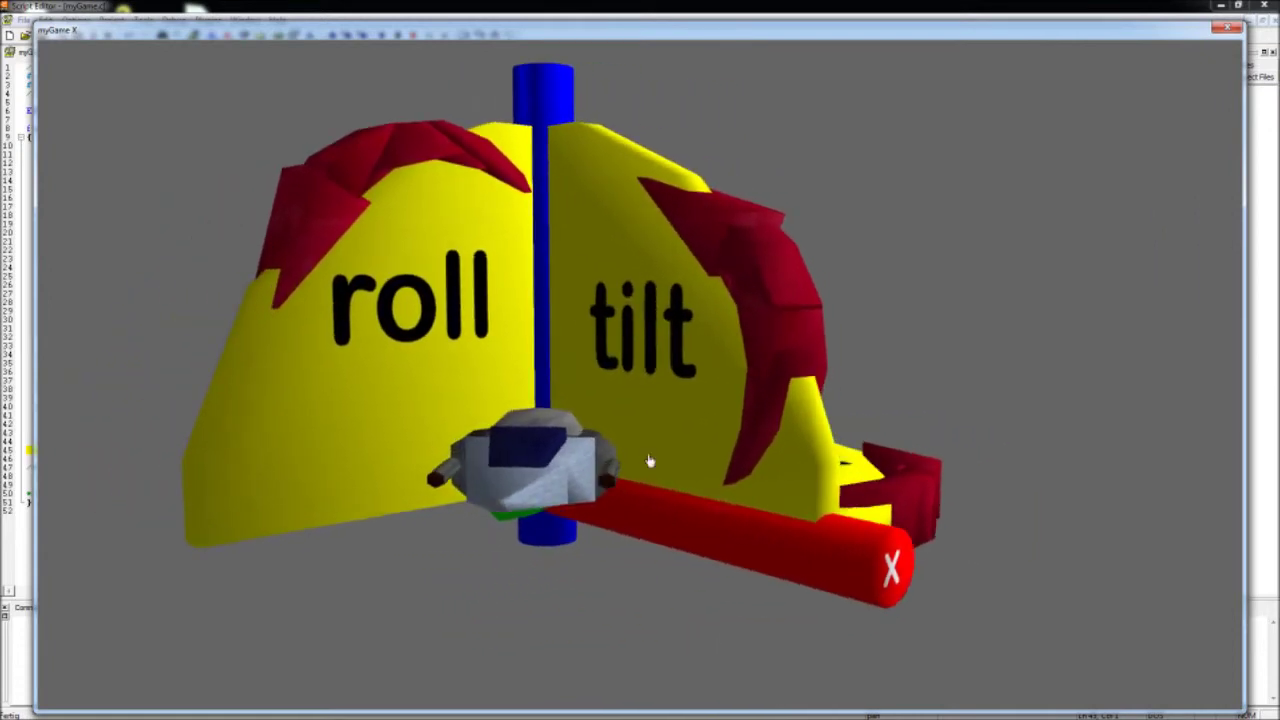
key("Escape")
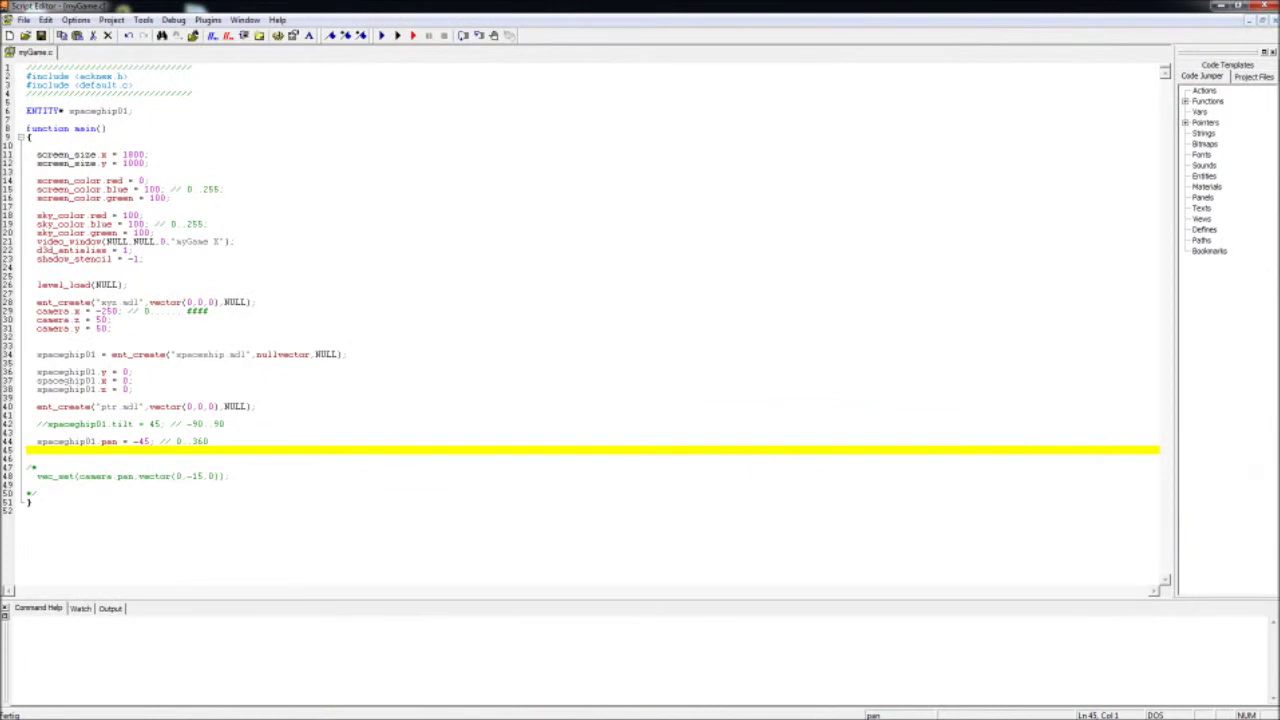
Remove the empty line above the pan statement and comment the pan statement out with //
left_click(37, 432)
left_click(37, 441)
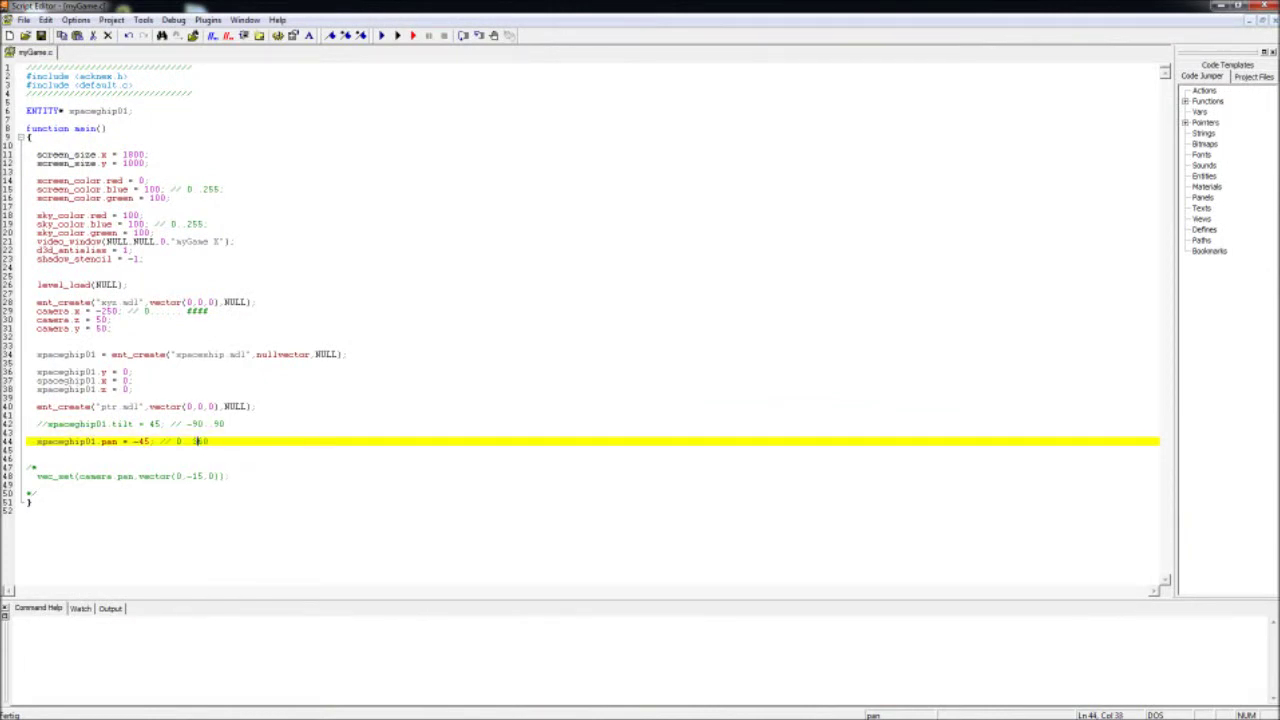
key("Home")
key("BackSpace")
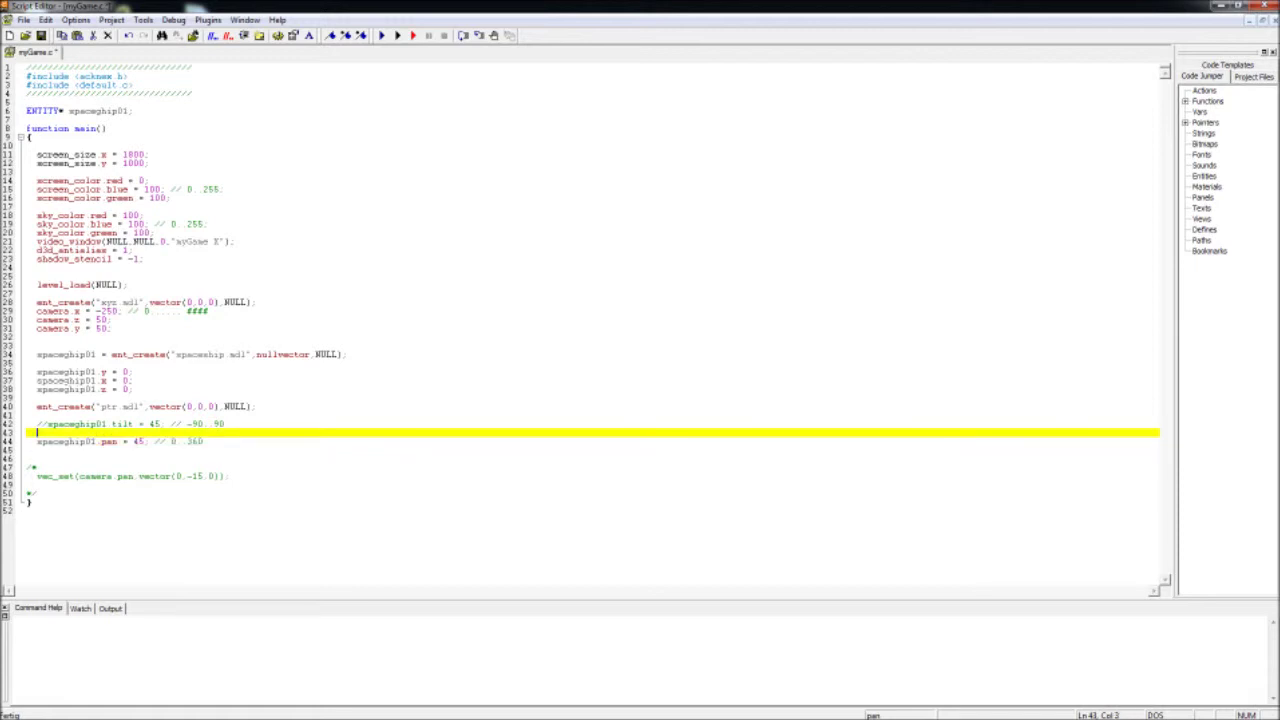
type("//")
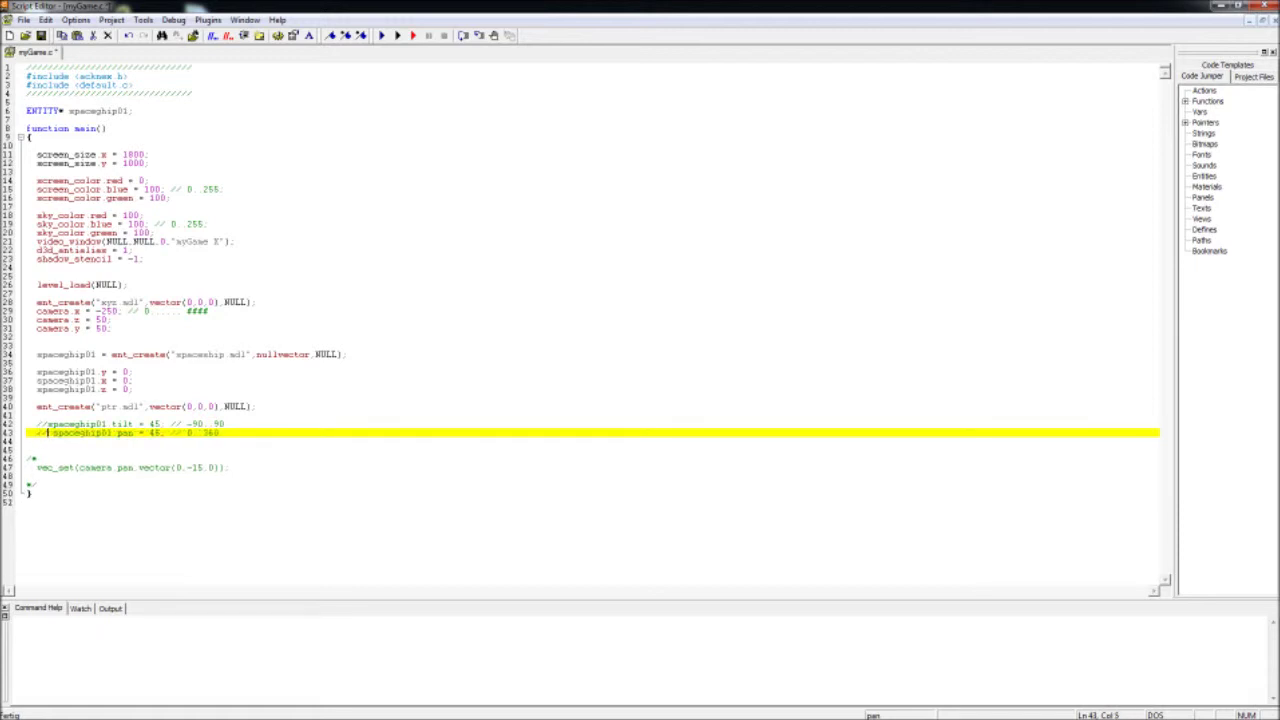
Duplicate the pan statement on a new line and change it to spaceghip01.roll = 45
key("Delete")
key("shift+End")
key("ctrl+c")
key("End")
key("Return")
key("ctrl+v")
key("Home")
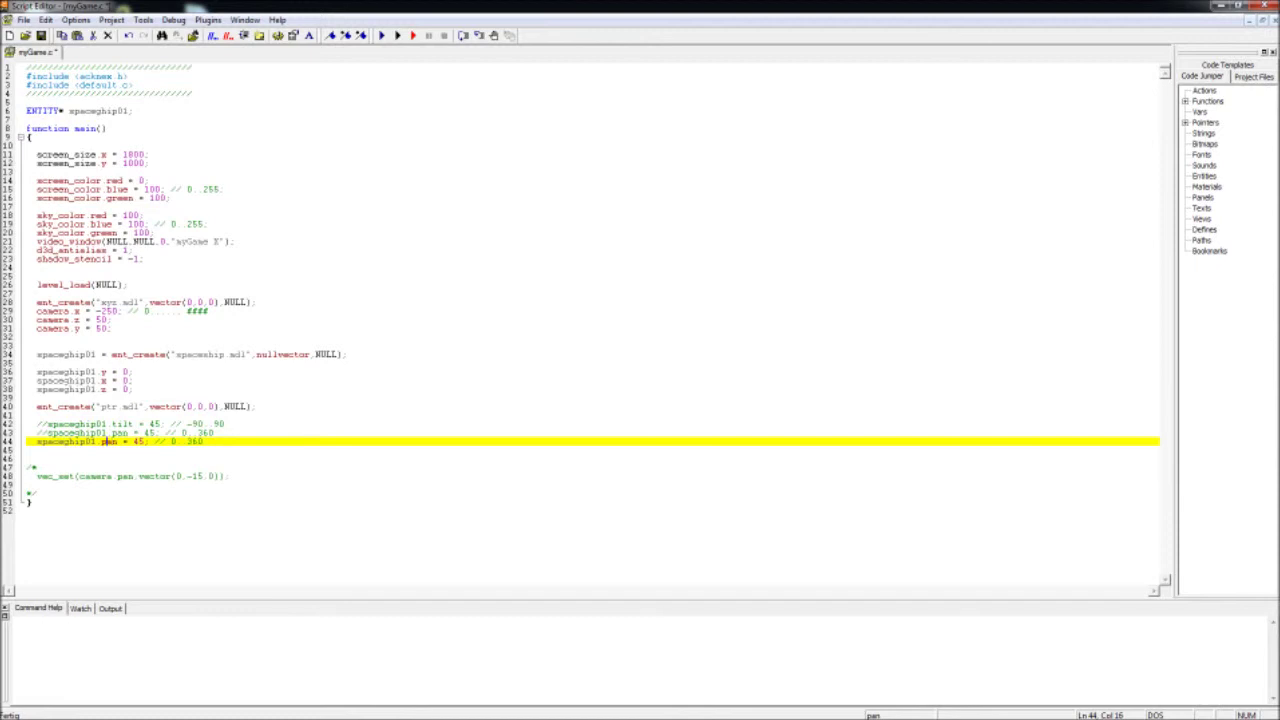
type("roll")
Insert a blank line above the new roll statement
key("Up")
key("End")
key("Return")
key("Down")
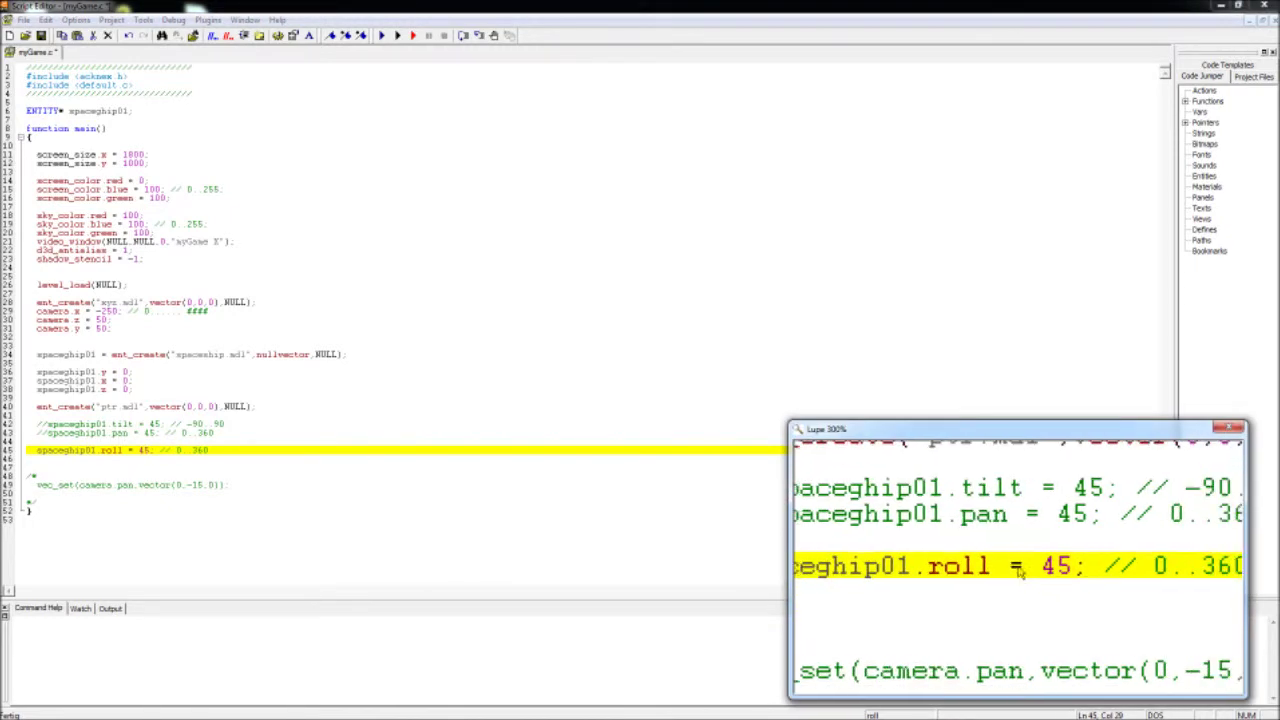
left_click(225, 451)
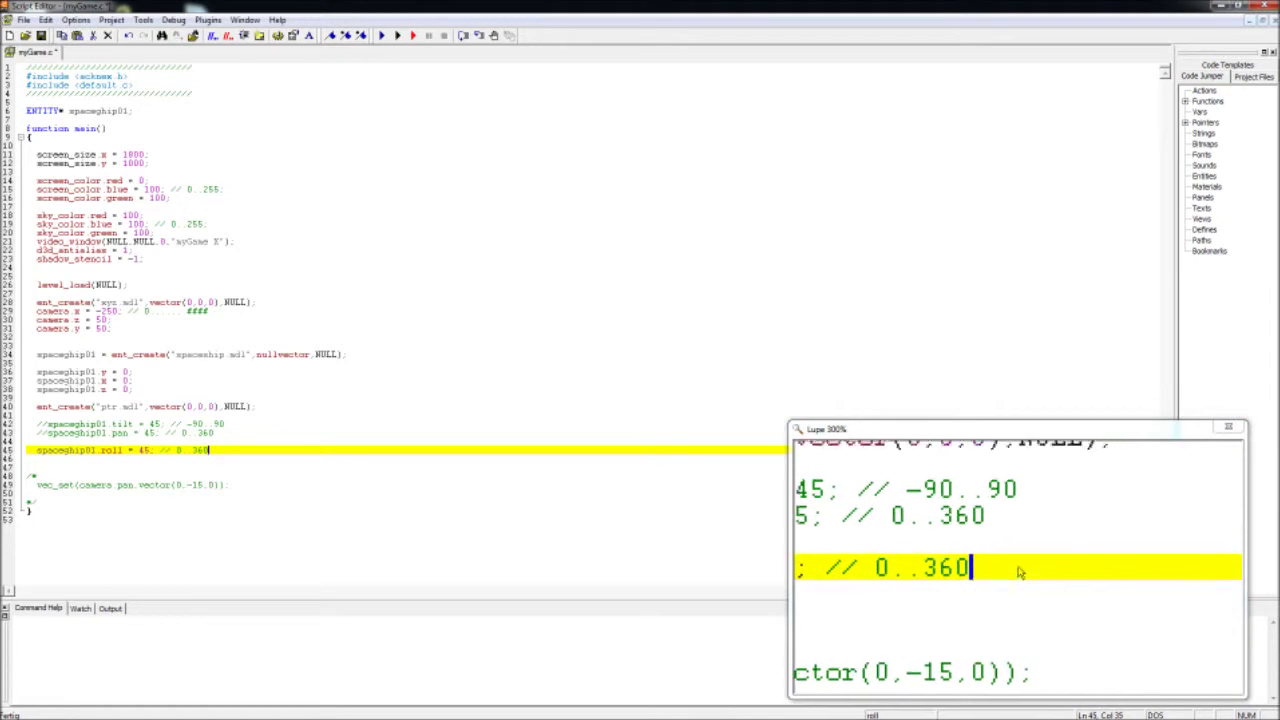
key("F5")
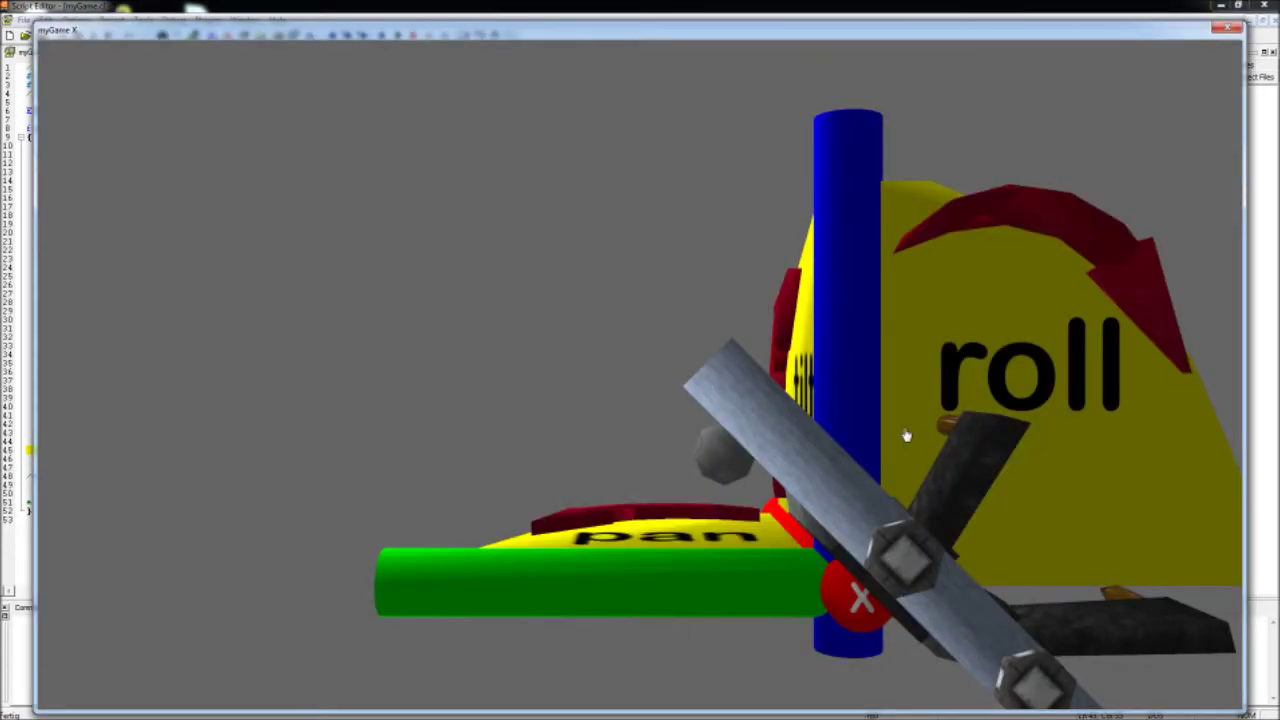
mouse_move(894, 431)
left_mouse_down()
mouse_move(793, 443)
mouse_move(661, 516)
mouse_move(989, 338)
left_mouse_up()
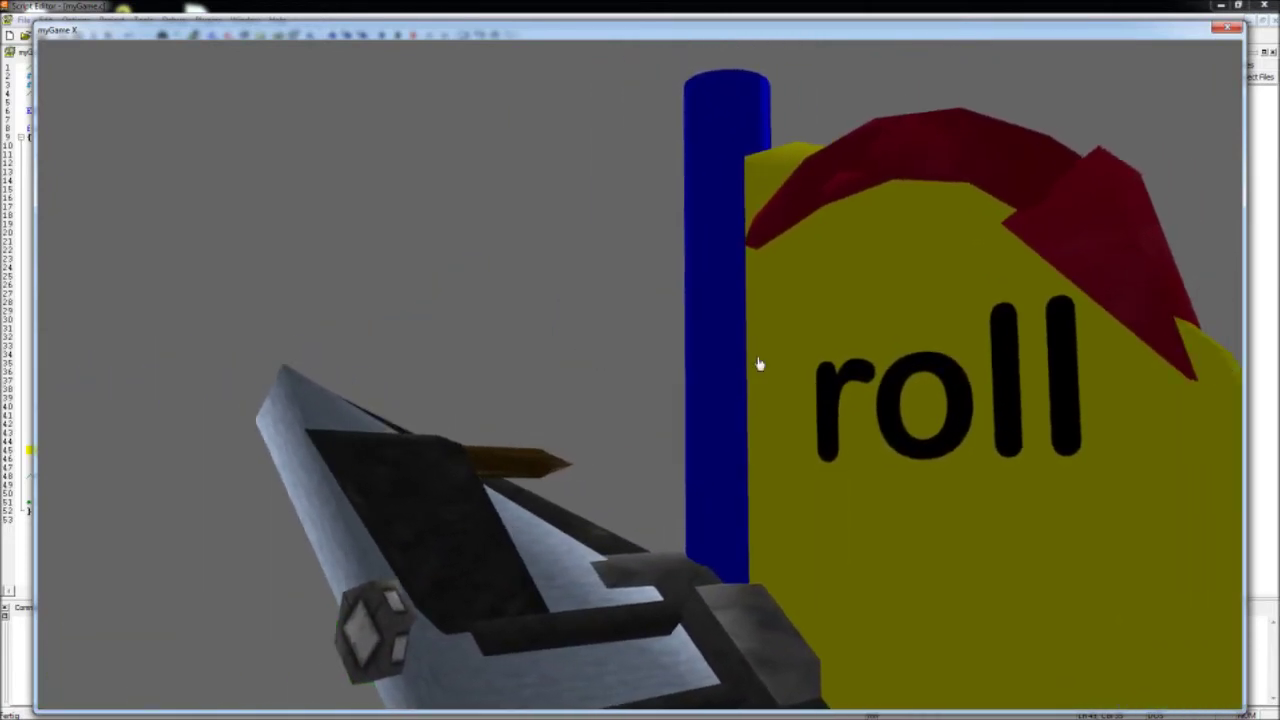
mouse_move(989, 338)
left_mouse_down()
mouse_move(815, 386)
mouse_move(761, 430)
mouse_move(286, 423)
left_mouse_up()
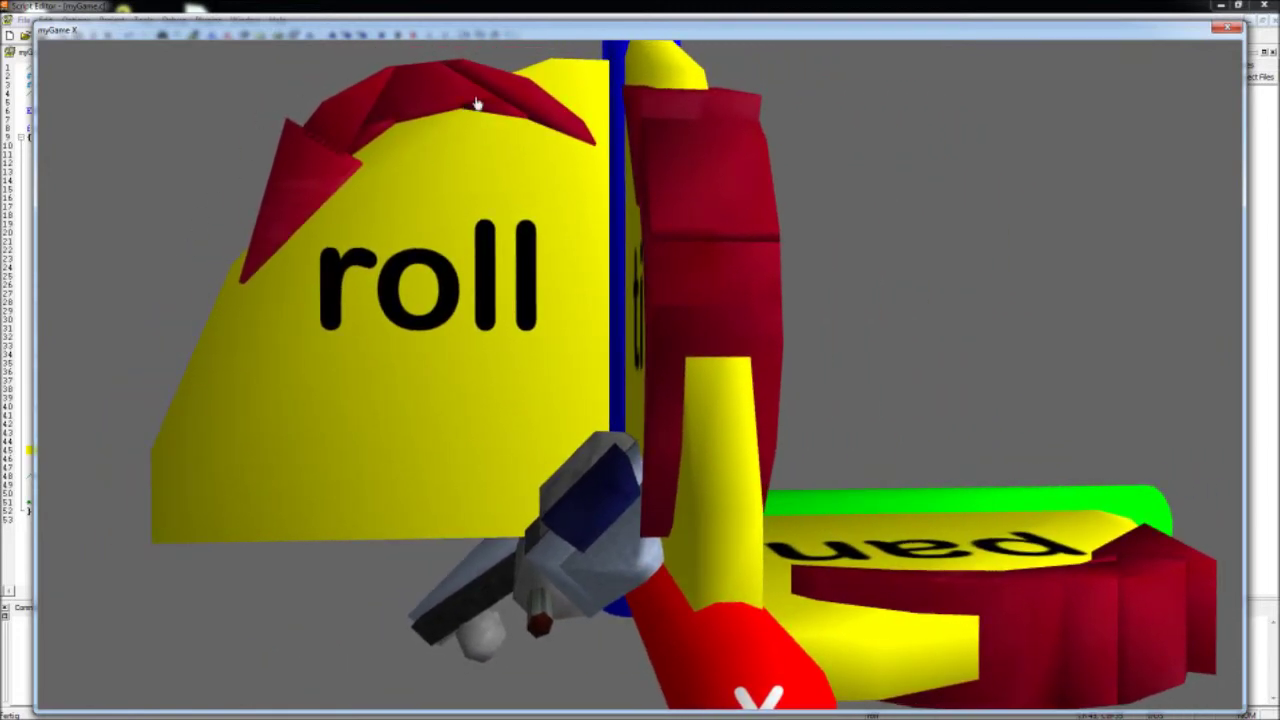
left_click_drag(163, 405, 297, 406)
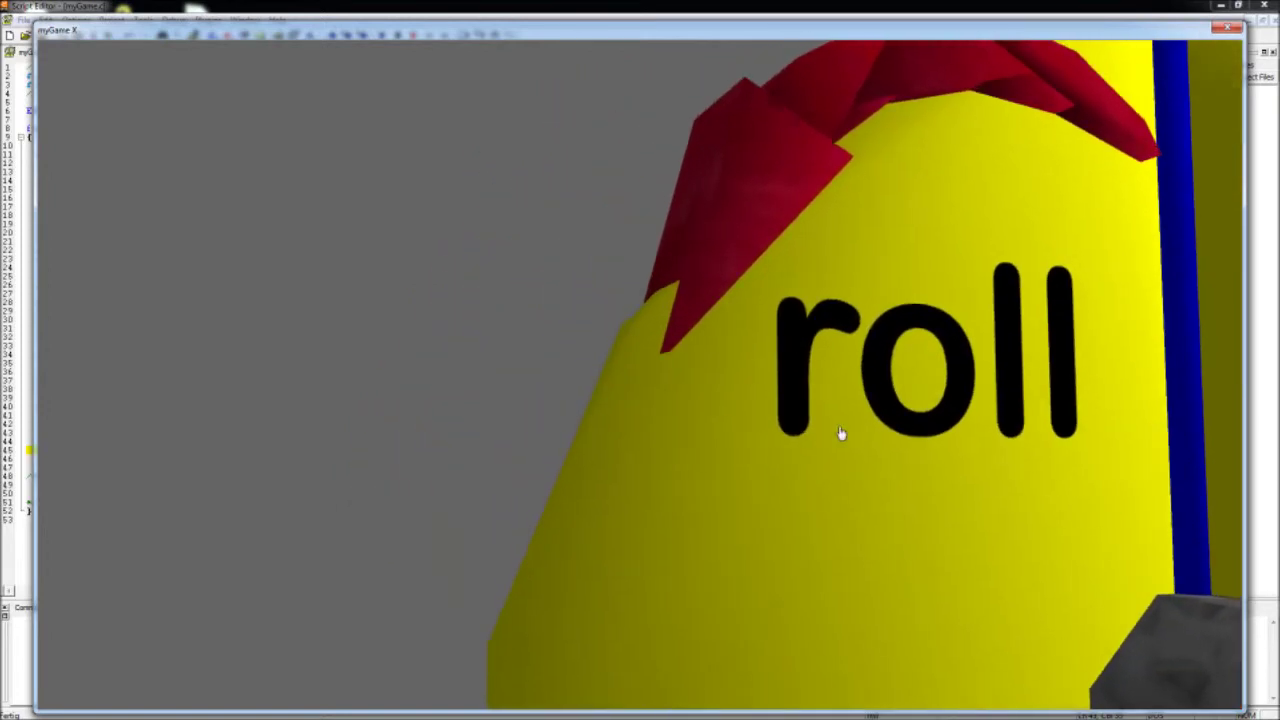
key("Escape")
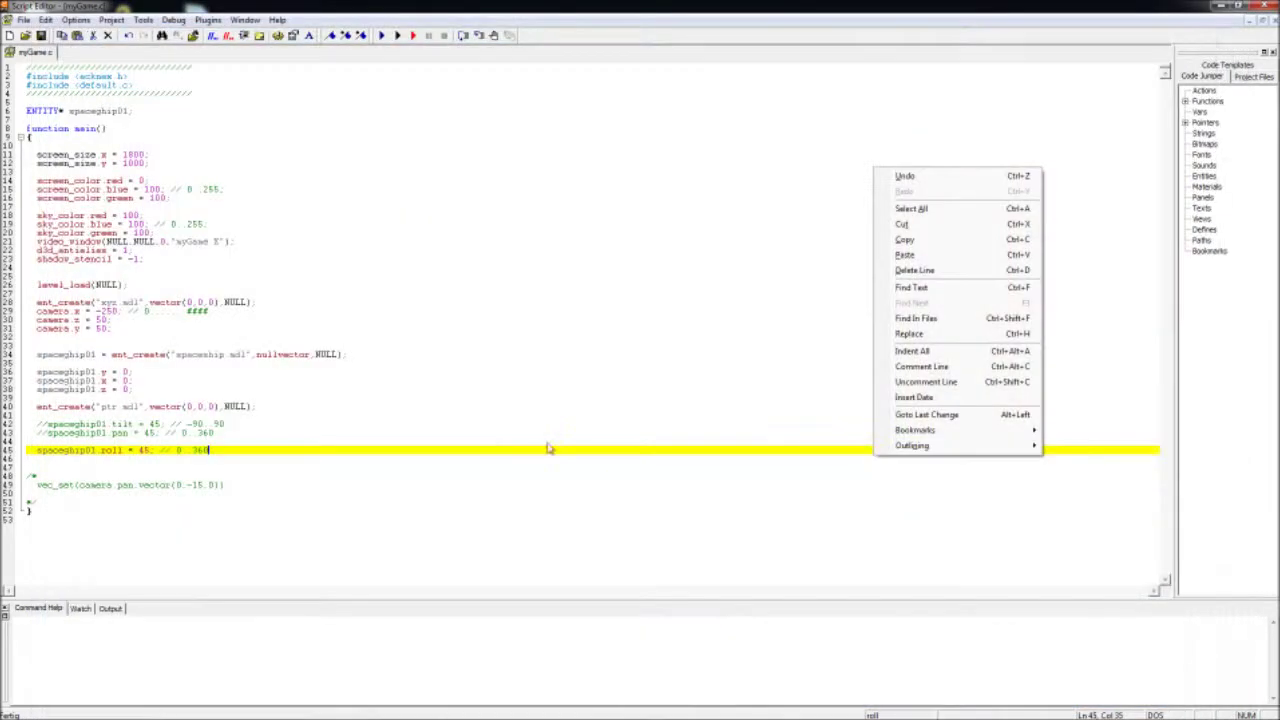
Copy the spaceship ent_create call onto line 32 and run the game with the extra spaceship
left_click_drag(348, 354, 112, 354)
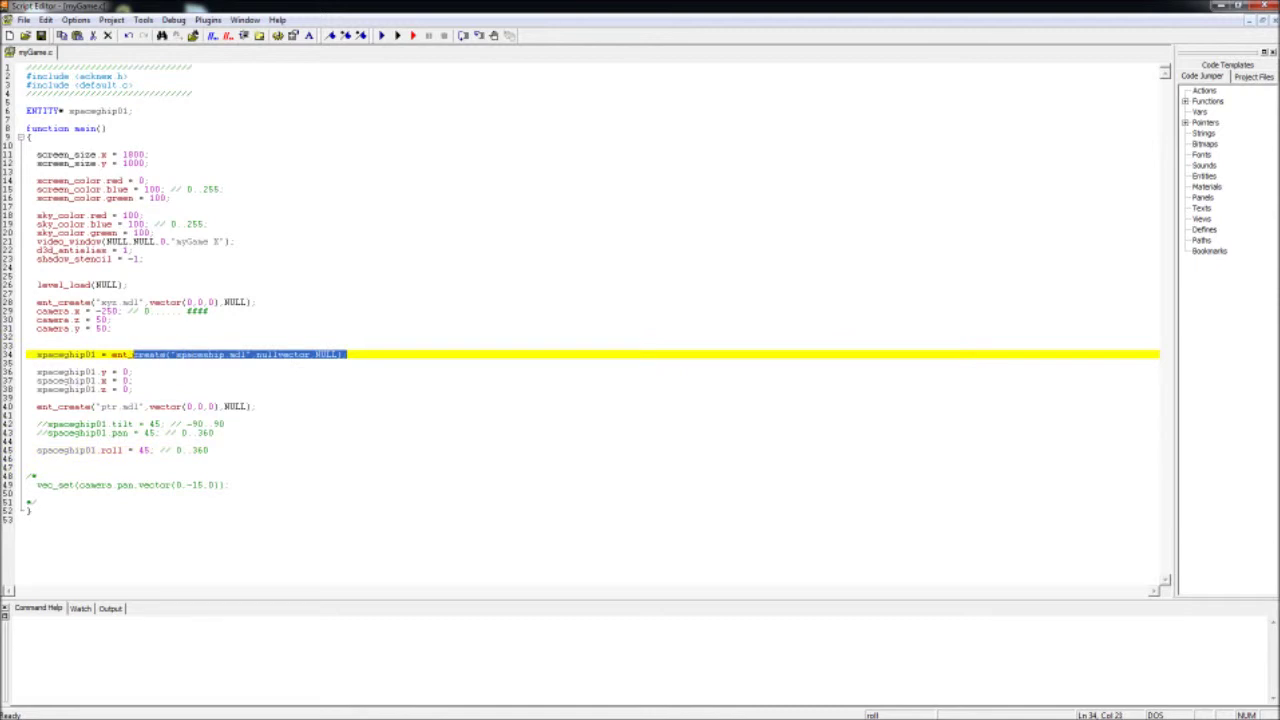
key("ctrl+c")
left_click(37, 337)
key("ctrl+v")
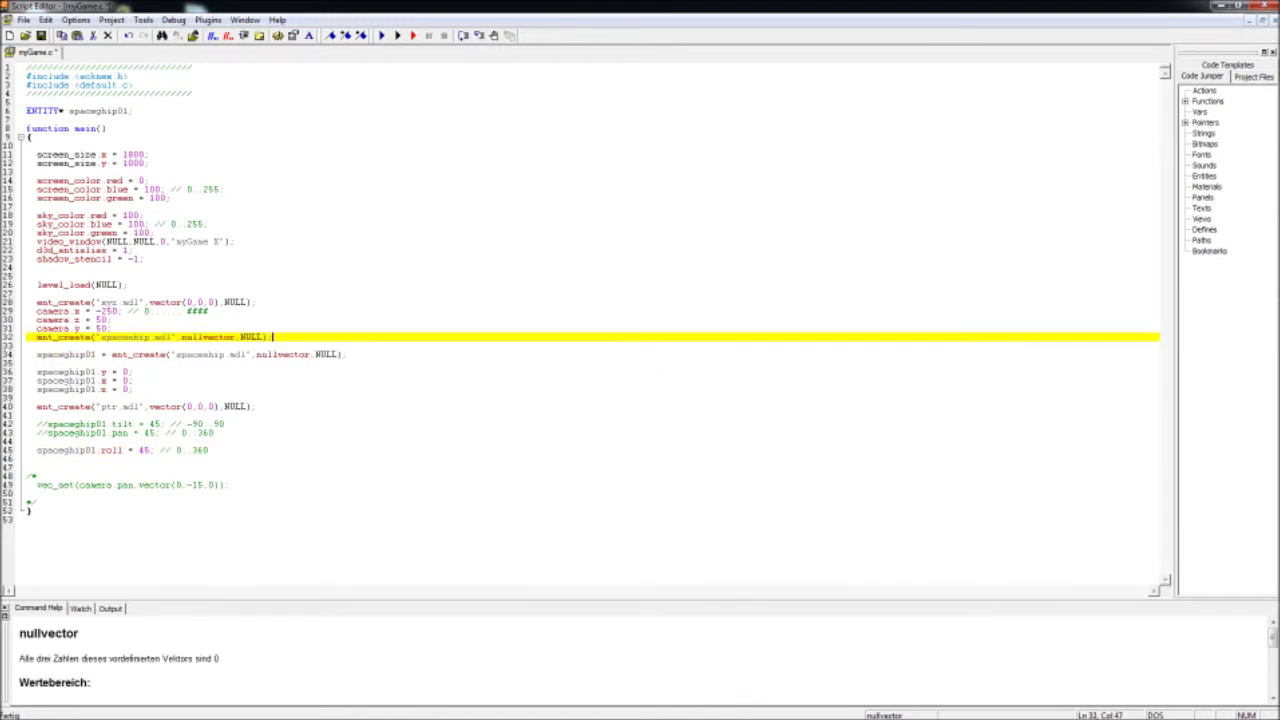
key("Home")
key("Return")
key("Up")
key("F5")
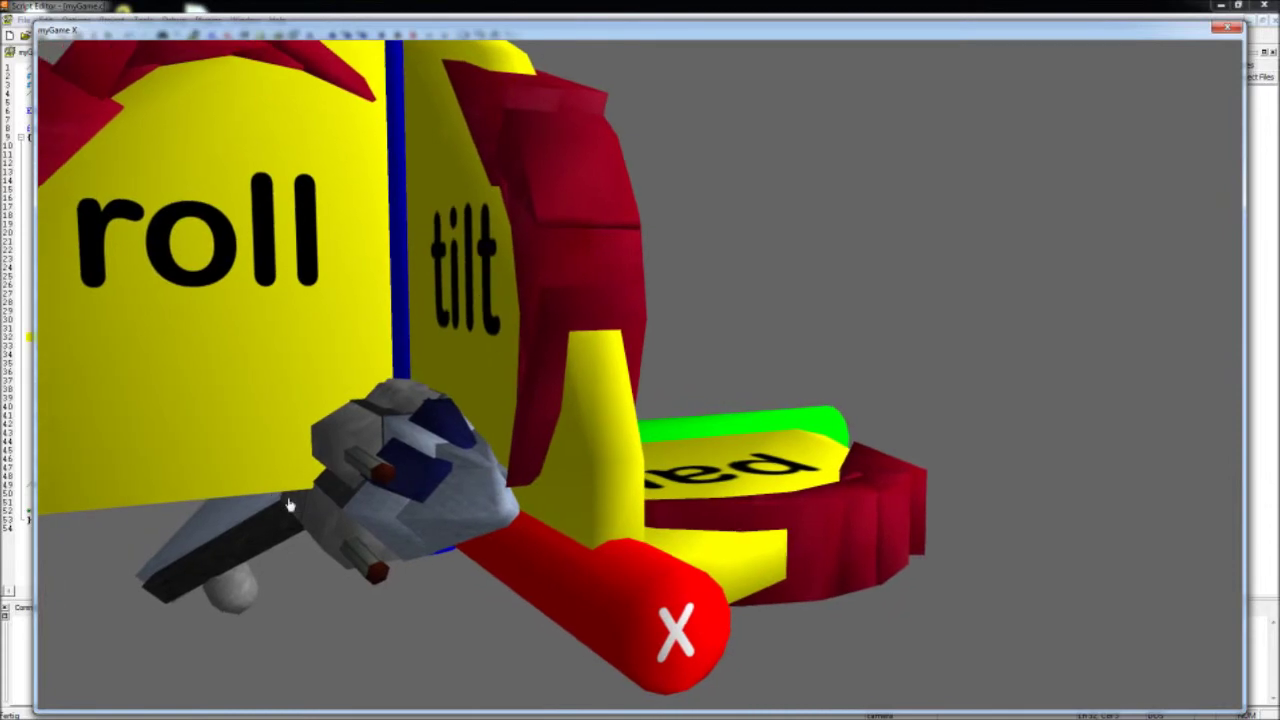
key("Escape")
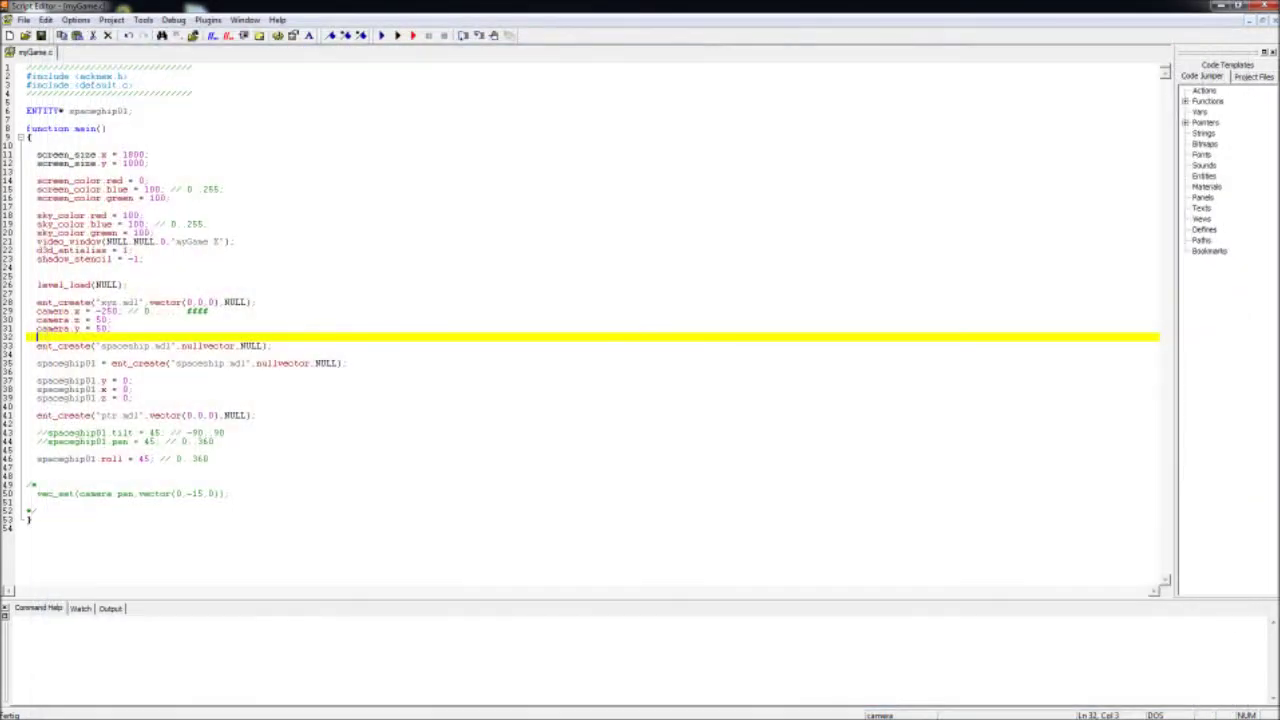
Delete the extra spaceship creation line so only spaceship01 is created
left_click(27, 345)
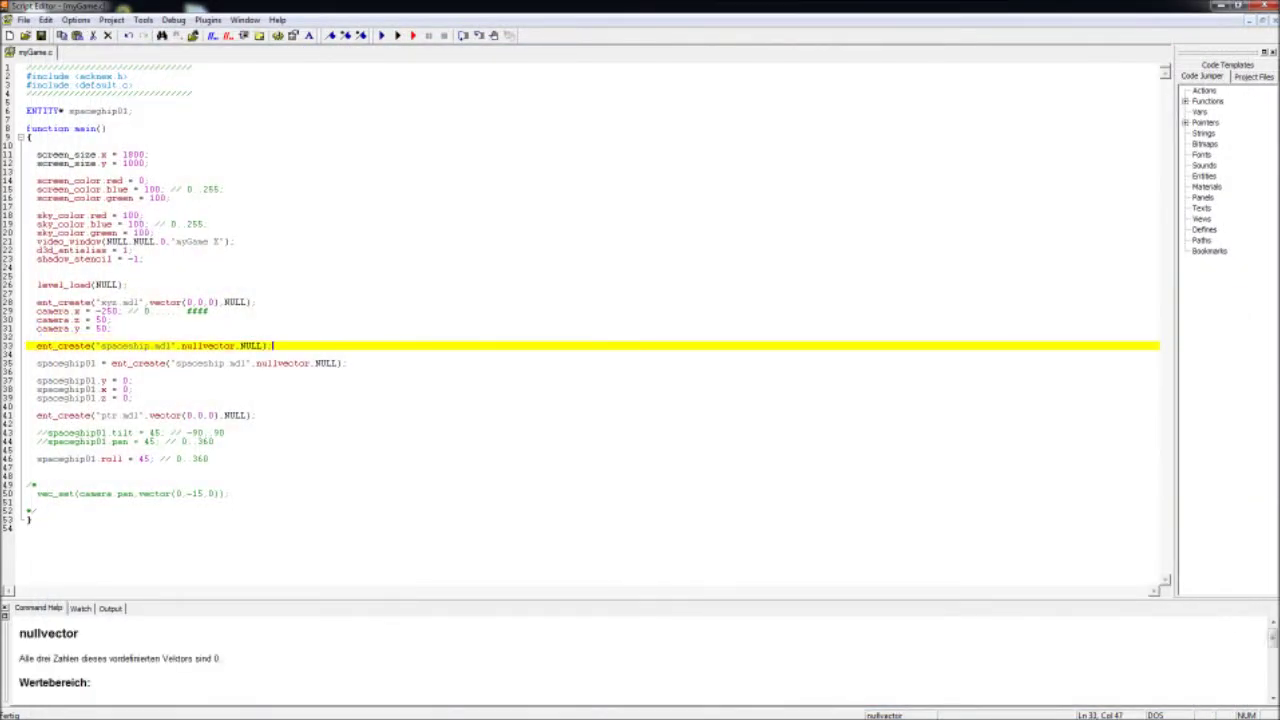
key("shift+Home")
key("BackSpace")
key("BackSpace")
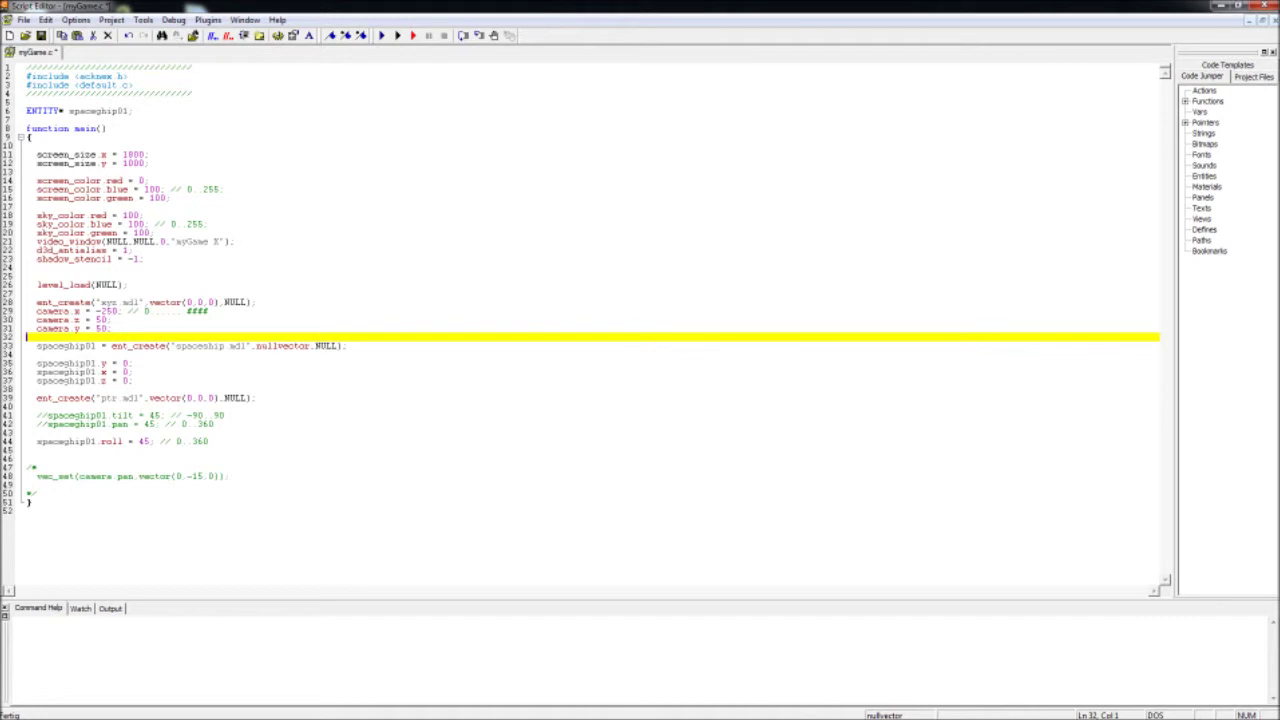
left_click(134, 371)
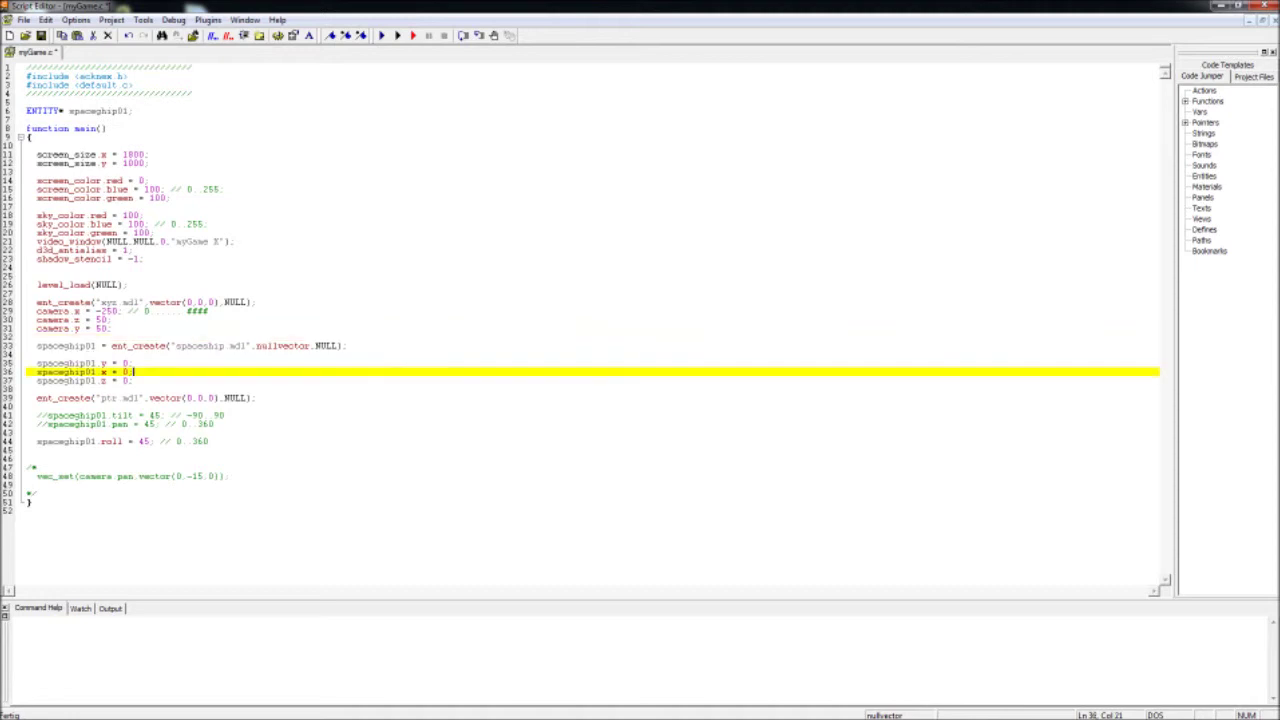
key("F1")
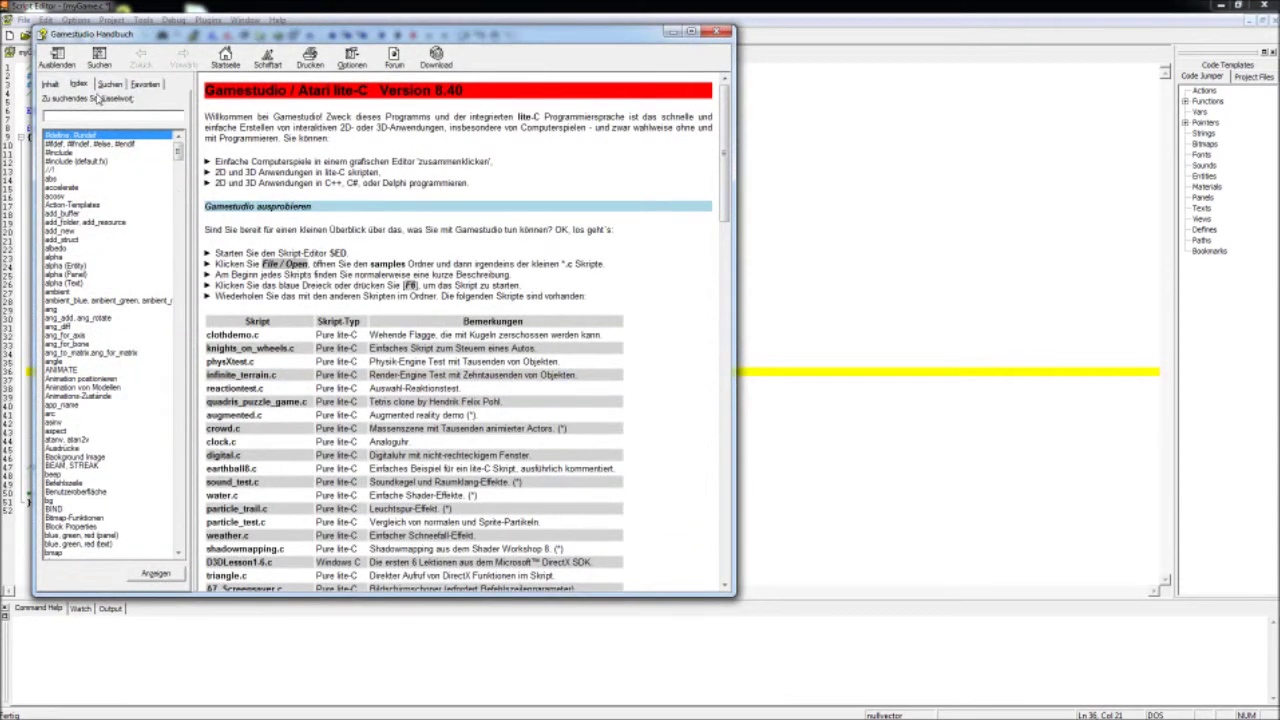
type("pan")
double_click(73, 141)
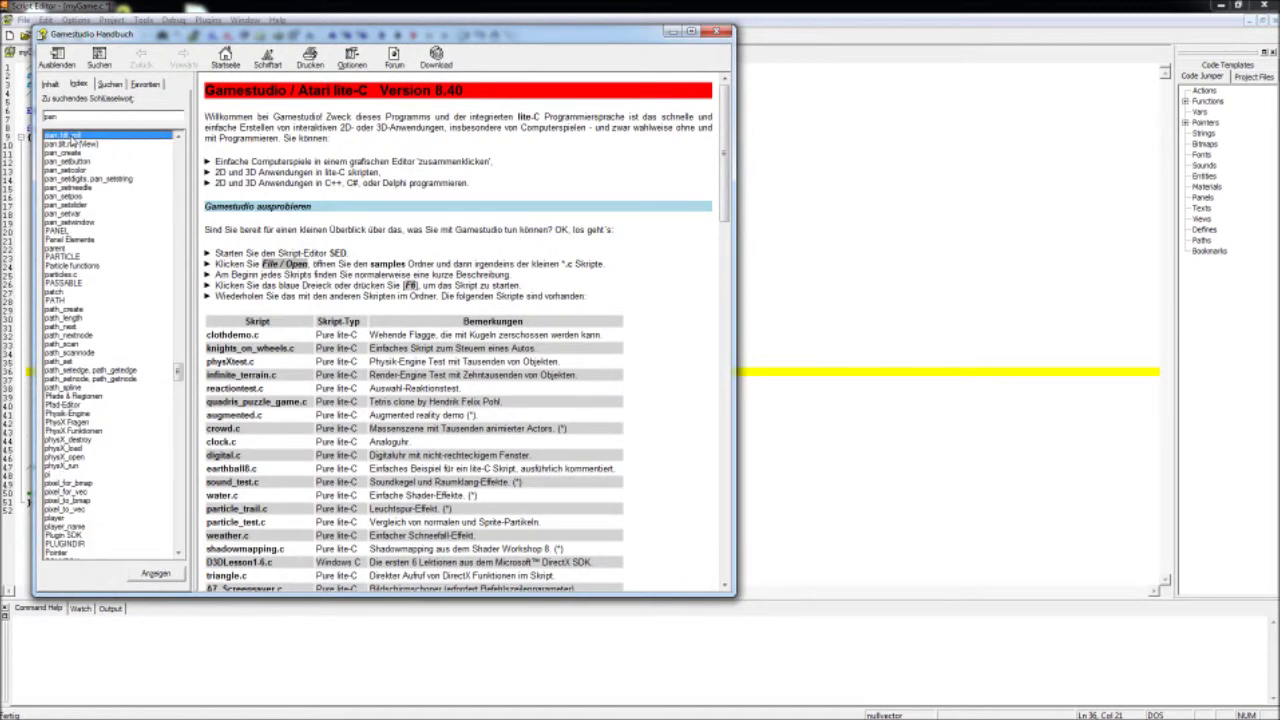
double_click(84, 145)
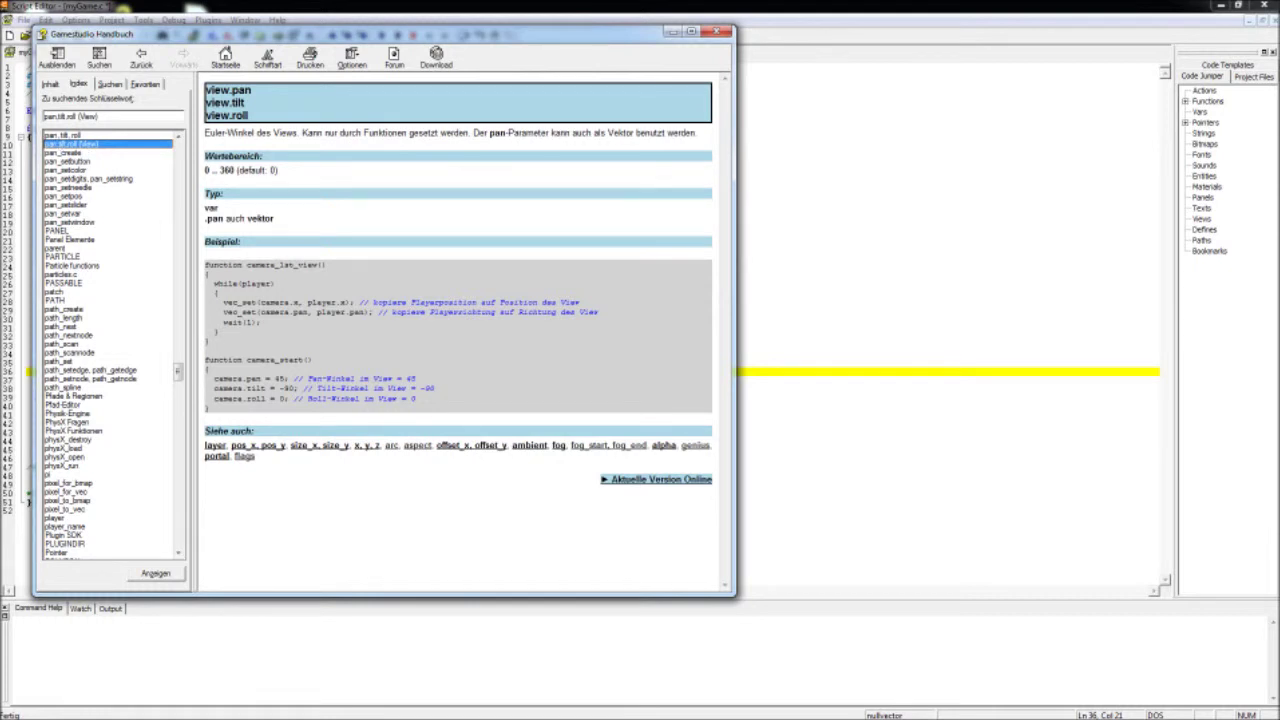
key("super+plus")
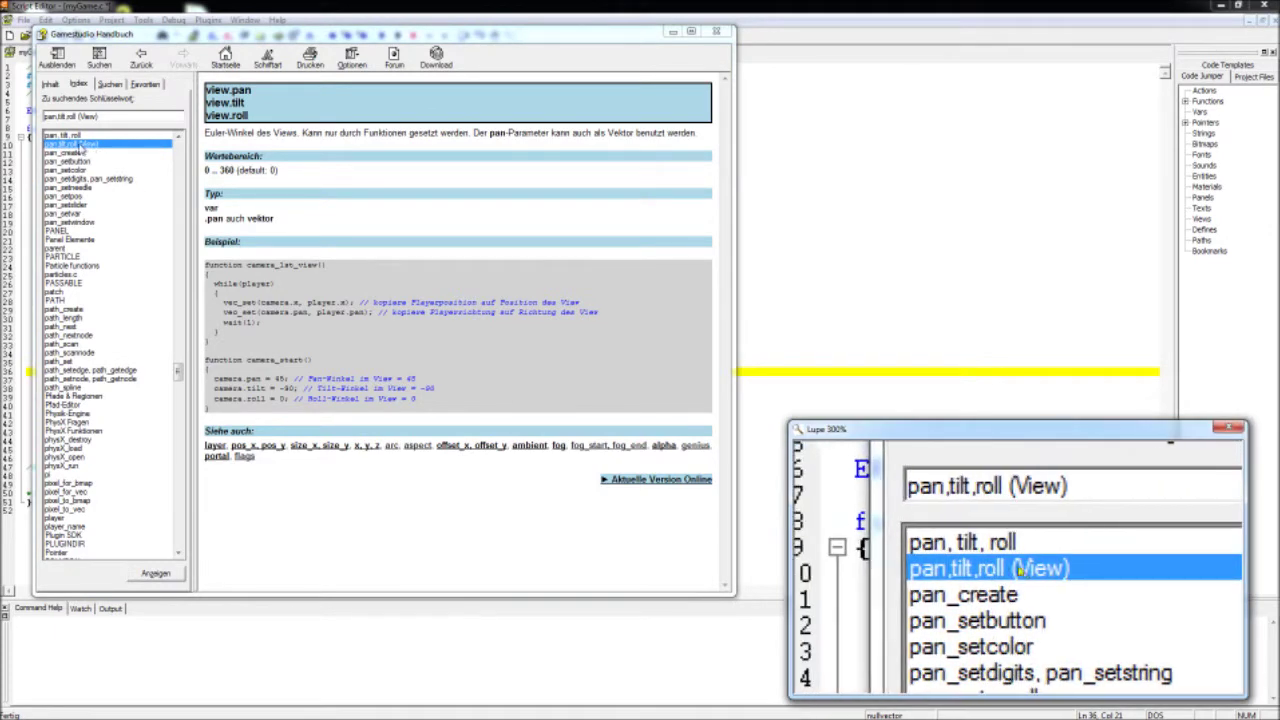
double_click(75, 136)
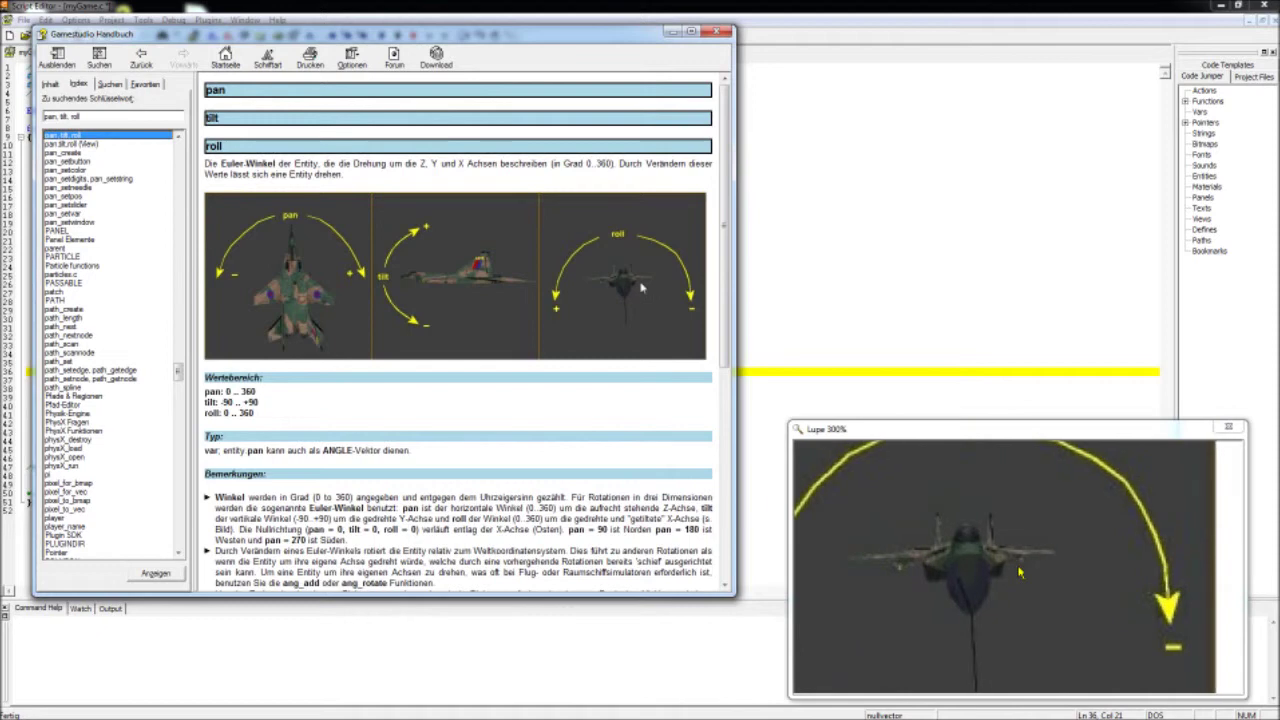
double_click(73, 145)
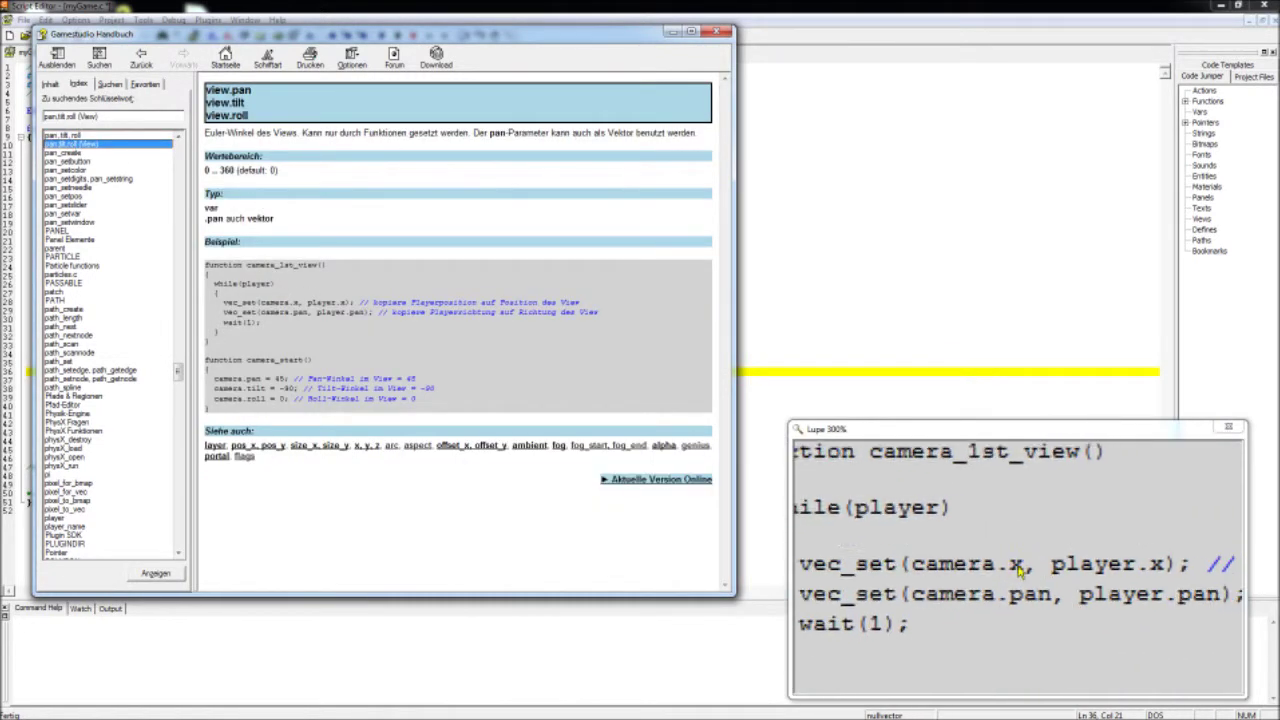
left_click(716, 32)
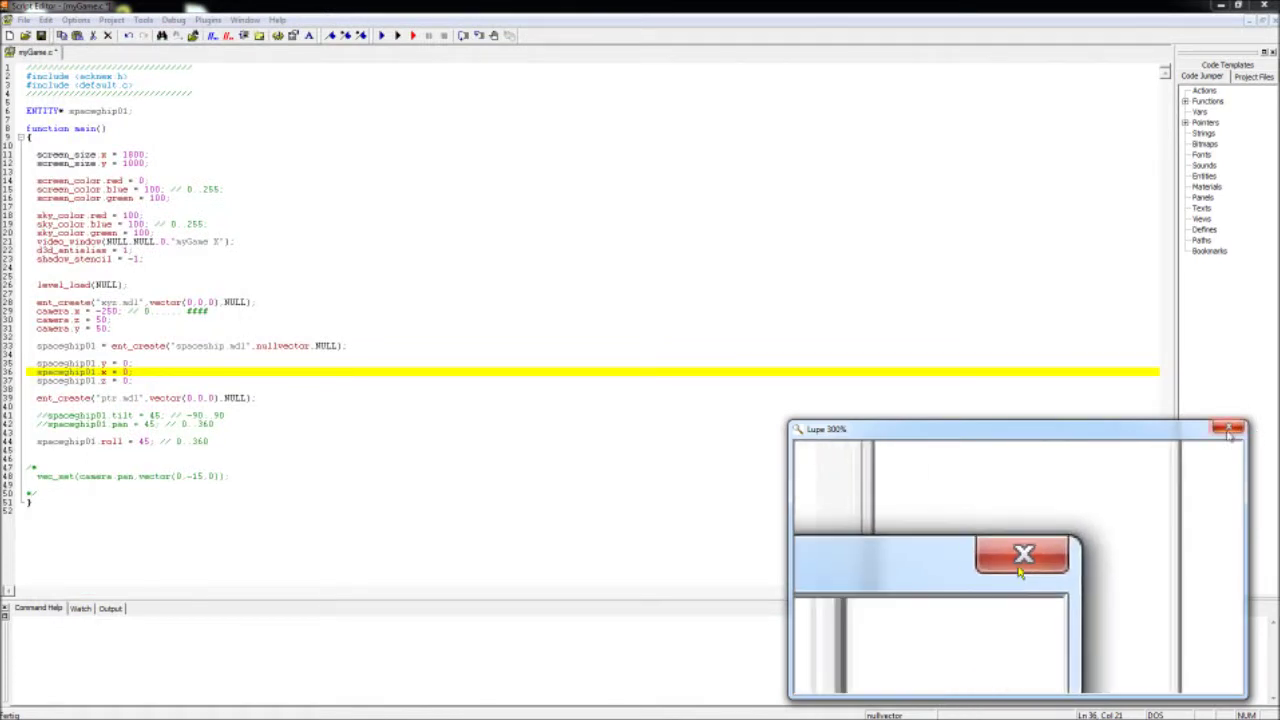
left_click(1229, 431)
left_click(134, 380)
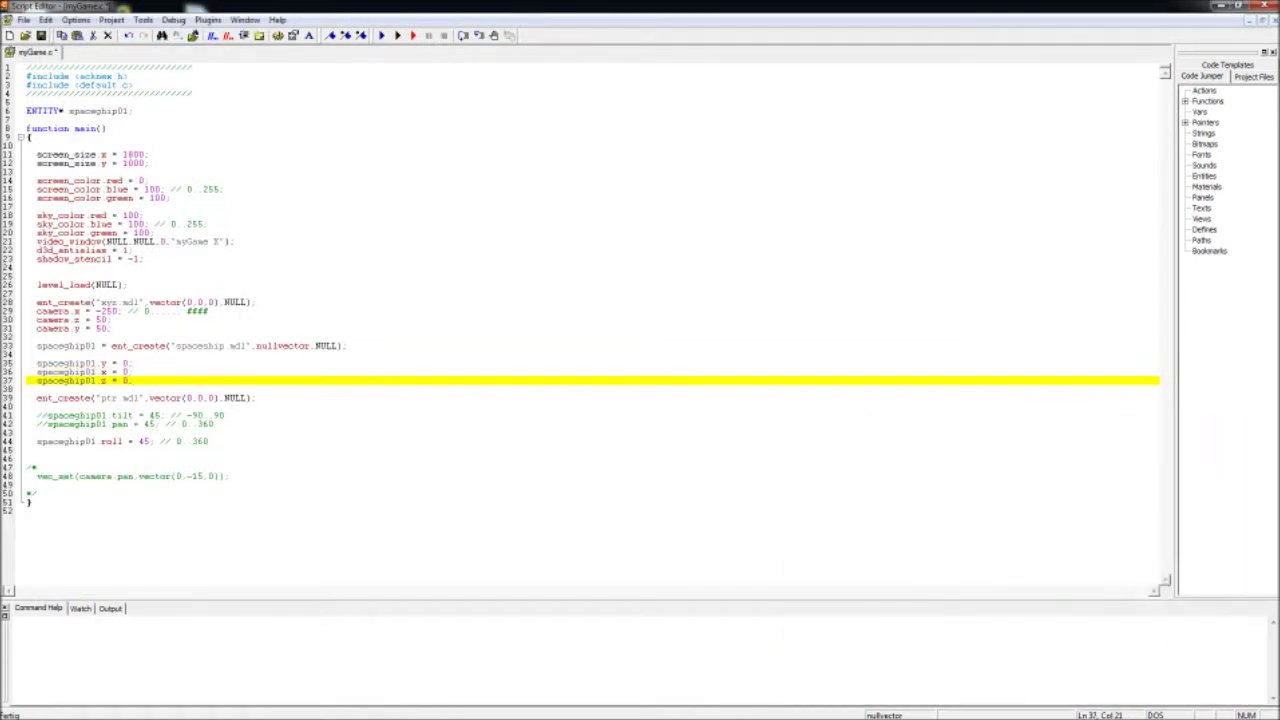
key("F5")
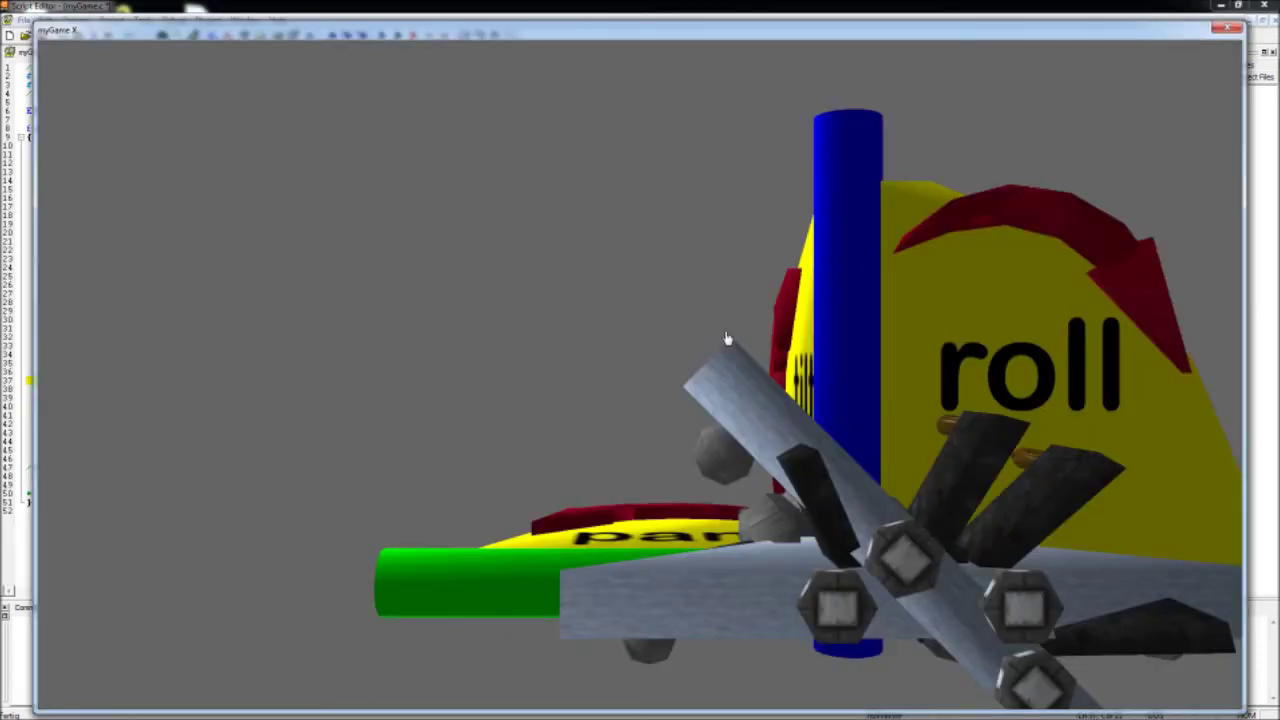
key("F11")
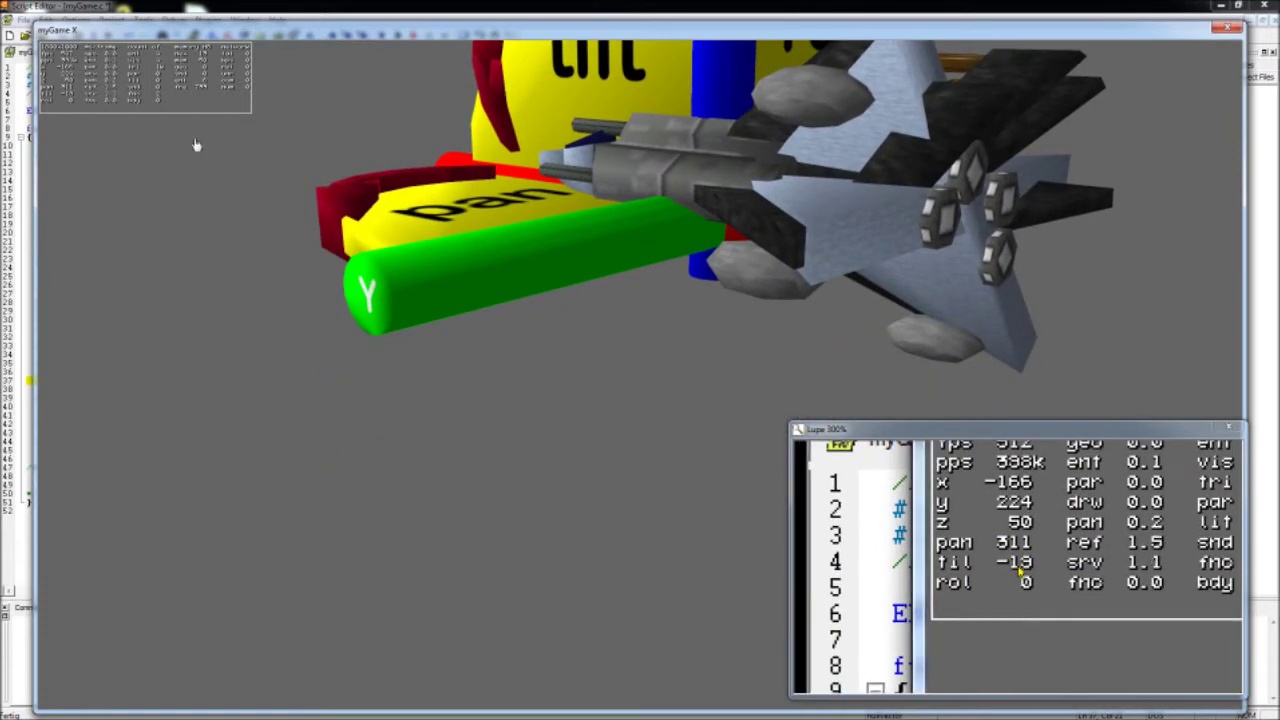
key("Escape")
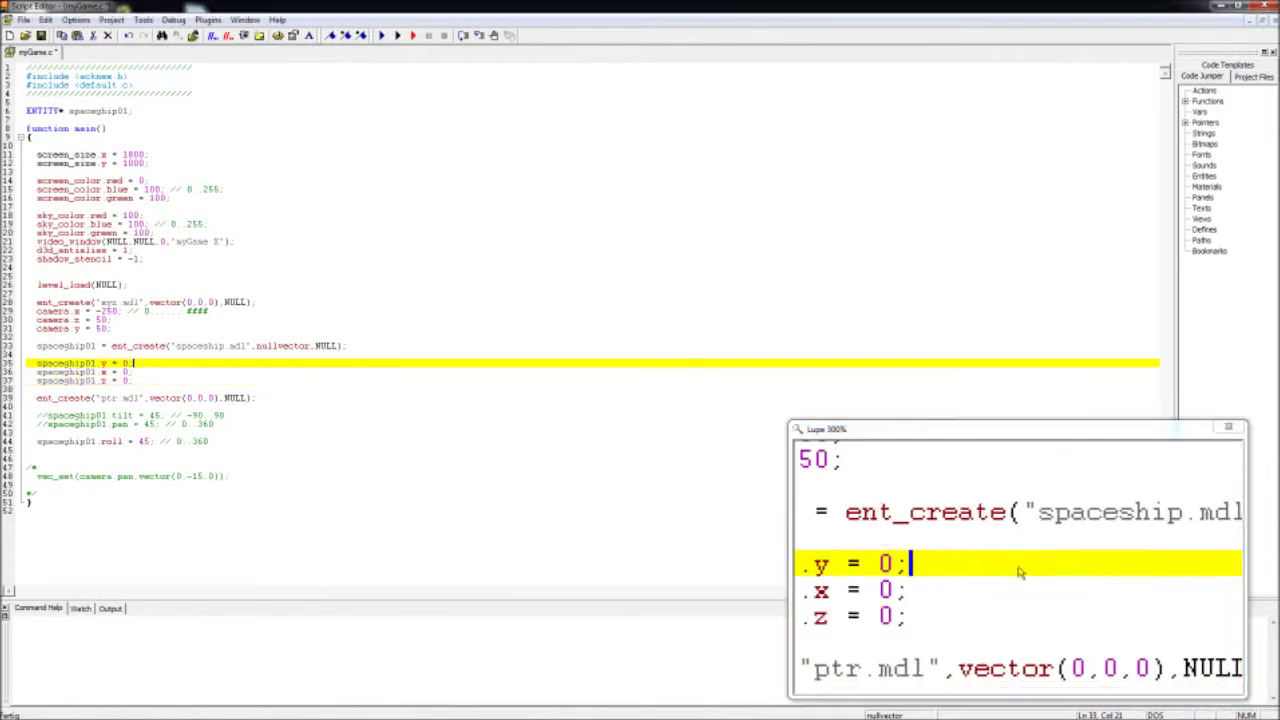